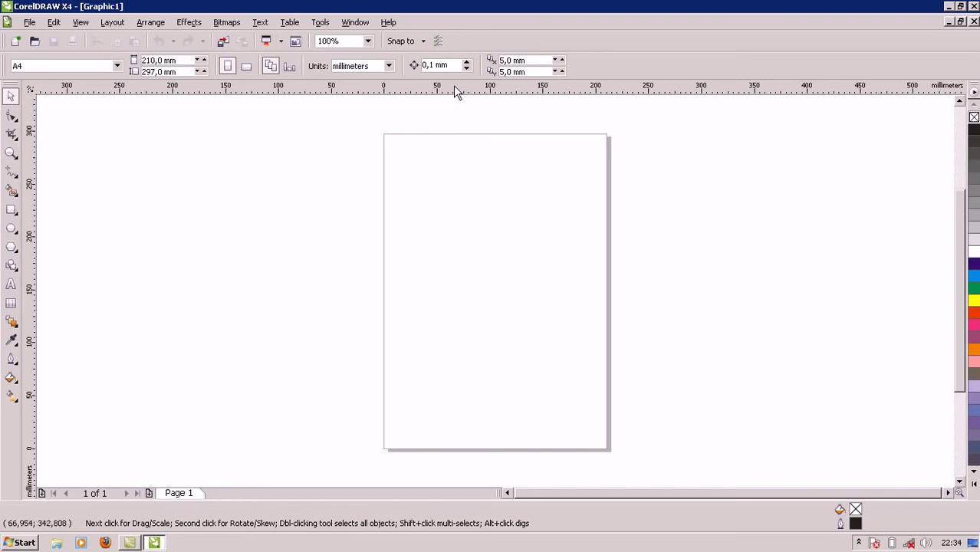
Place horizontal guidelines at about 250 mm and 100 mm, and a vertical guideline at about 26 mm.
left_click_drag(454, 86, 457, 184)
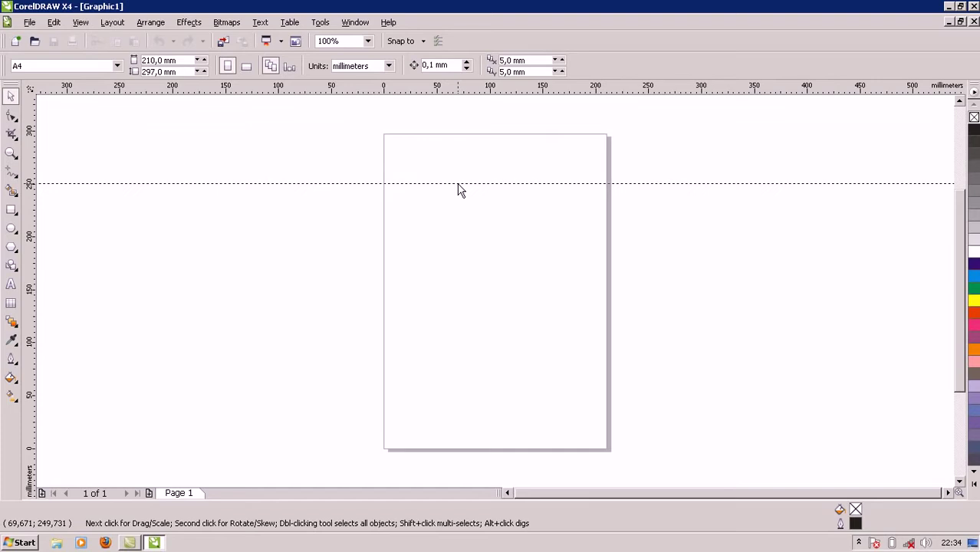
left_click_drag(458, 185, 458, 185)
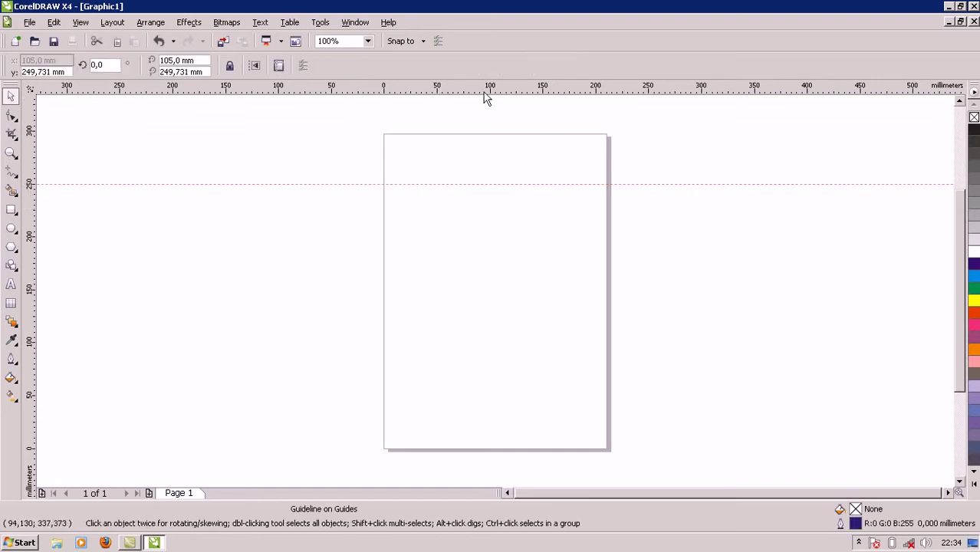
left_click_drag(482, 90, 506, 343)
left_click_drag(34, 274, 412, 267)
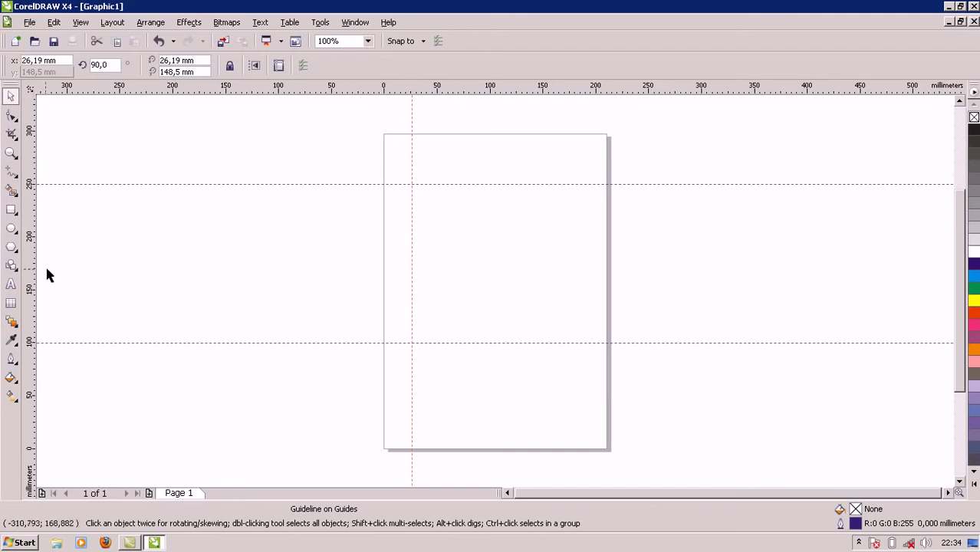
Dismiss the antivirus notice and place a second vertical guideline at about 176 mm, inside the page's right edge.
left_click_drag(36, 272, 570, 223)
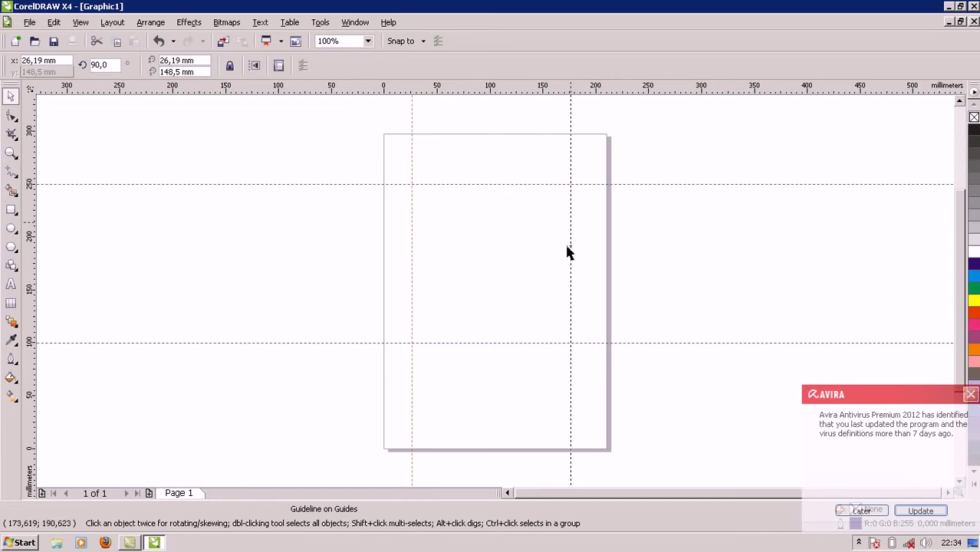
key("Delete")
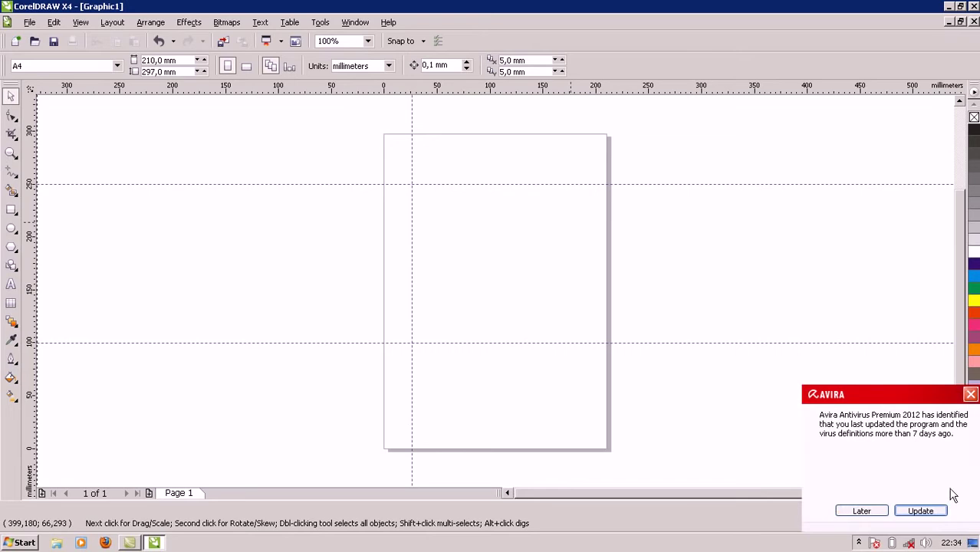
left_click(969, 395)
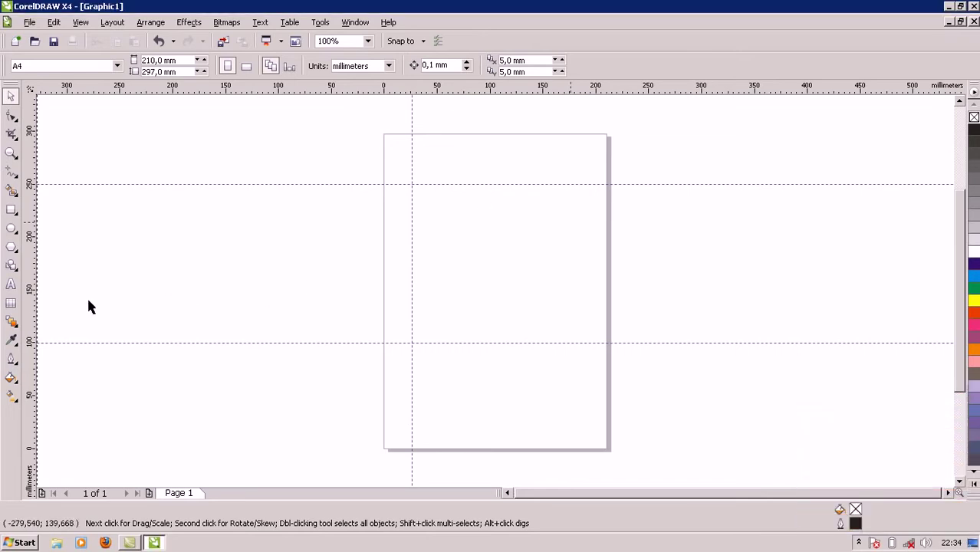
key("ctrl+z")
left_click_drag(37, 329, 397, 322)
left_click_drag(31, 322, 493, 300)
key("Delete")
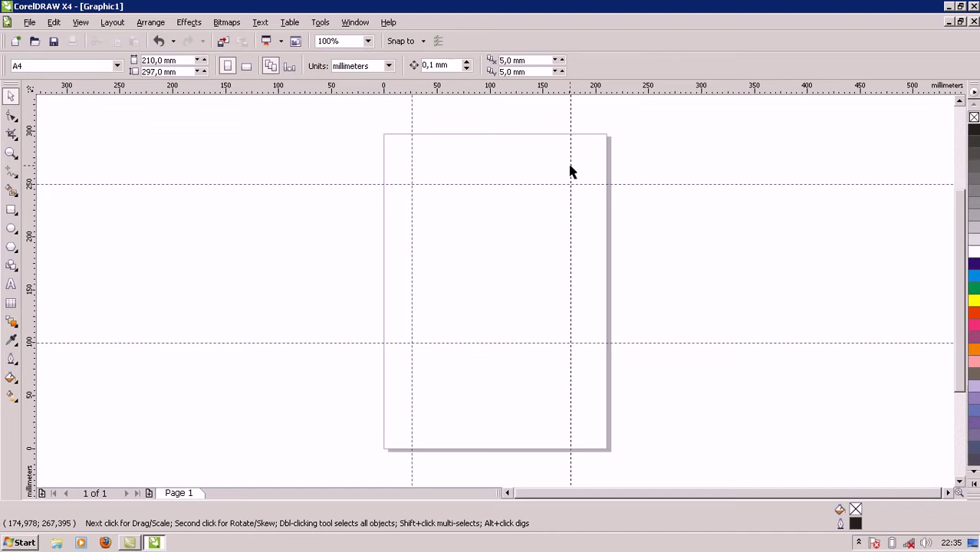
left_click(577, 245)
left_click(527, 296)
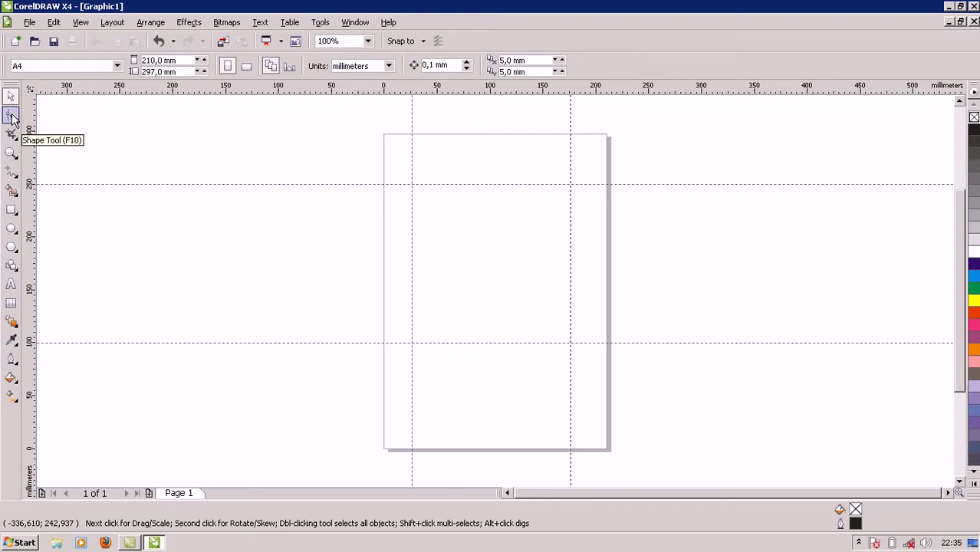
Draw a closed square through the four guideline intersections with the Bezier tool and fill it with 40% Black.
left_click(14, 181)
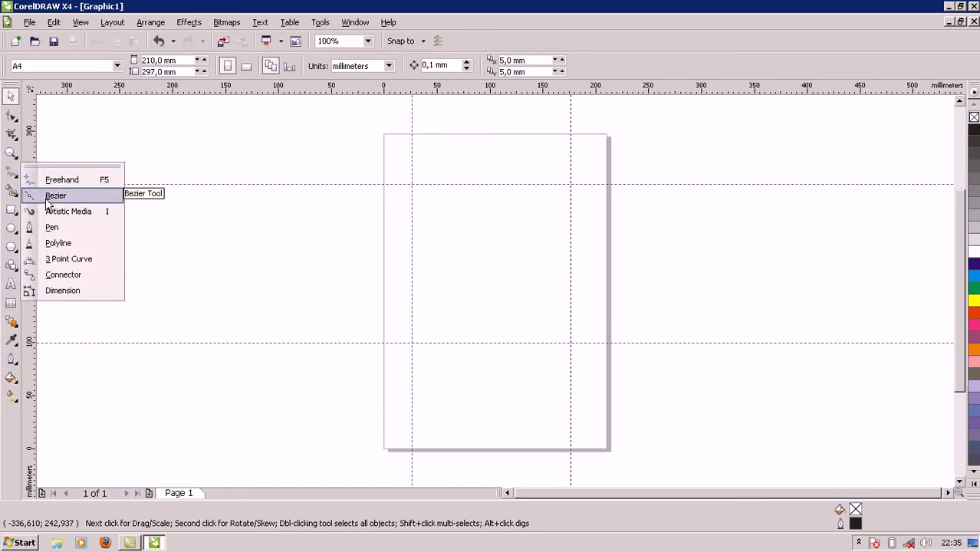
left_click(54, 196)
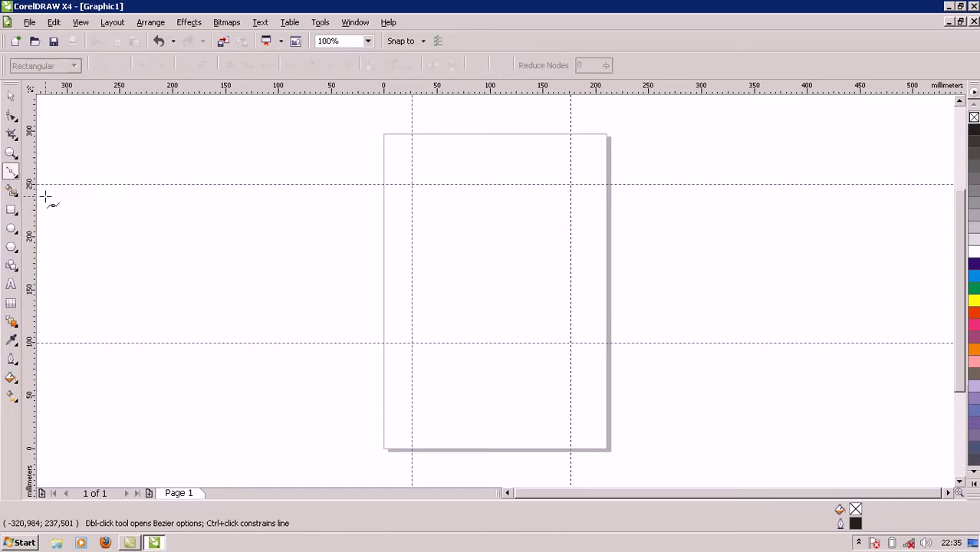
left_click(412, 184)
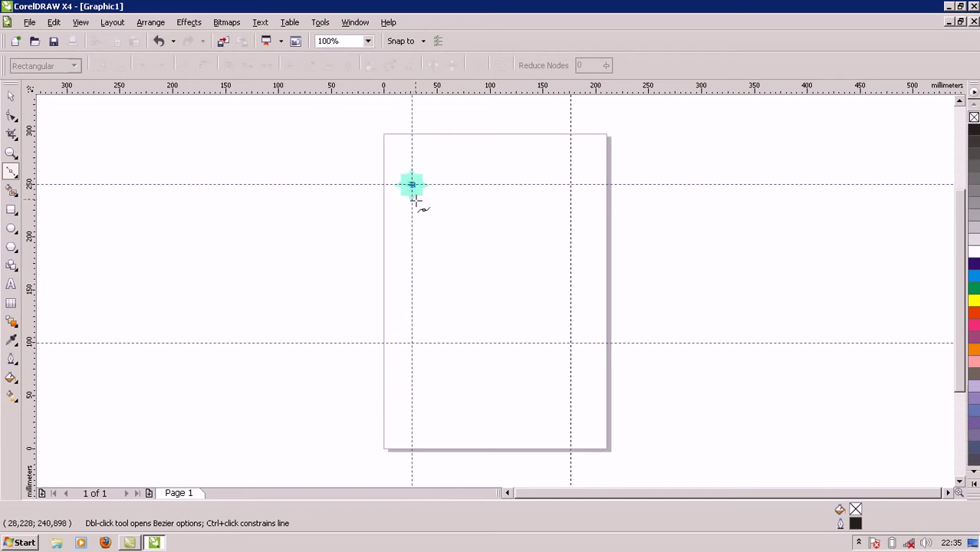
left_click(412, 344)
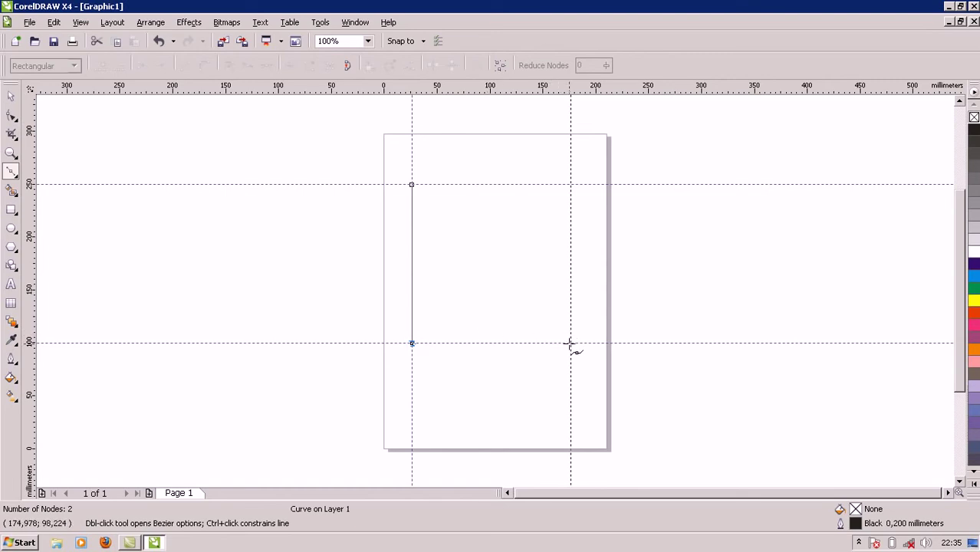
left_click(571, 344)
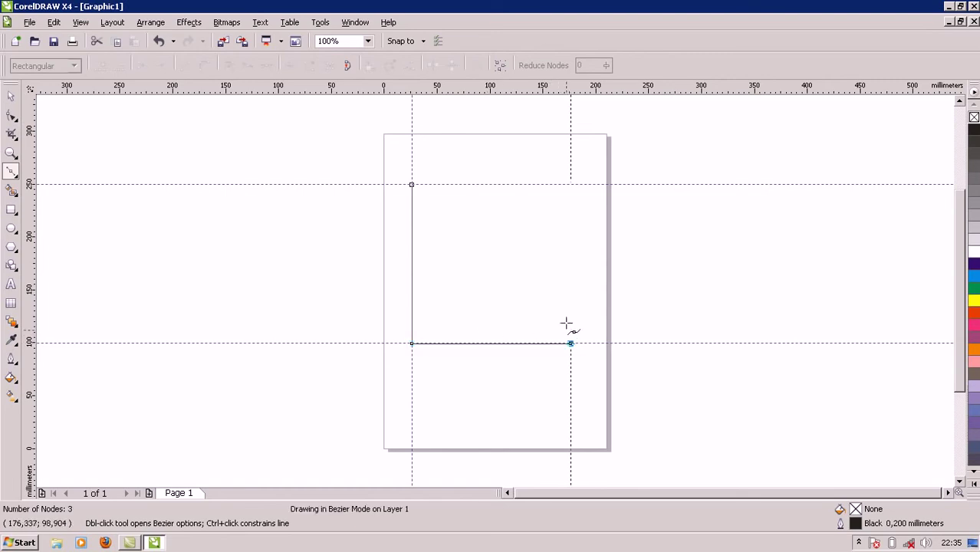
left_click(571, 184)
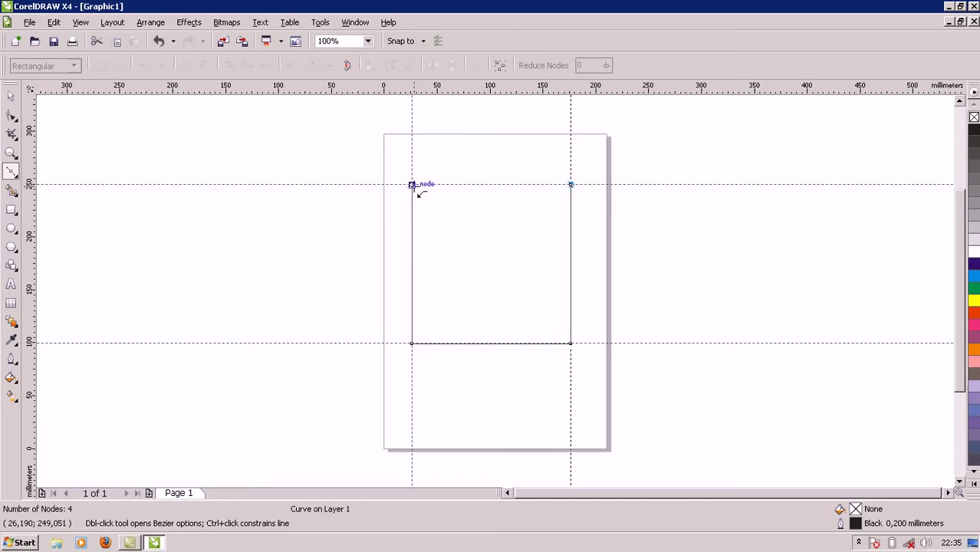
left_click(412, 185)
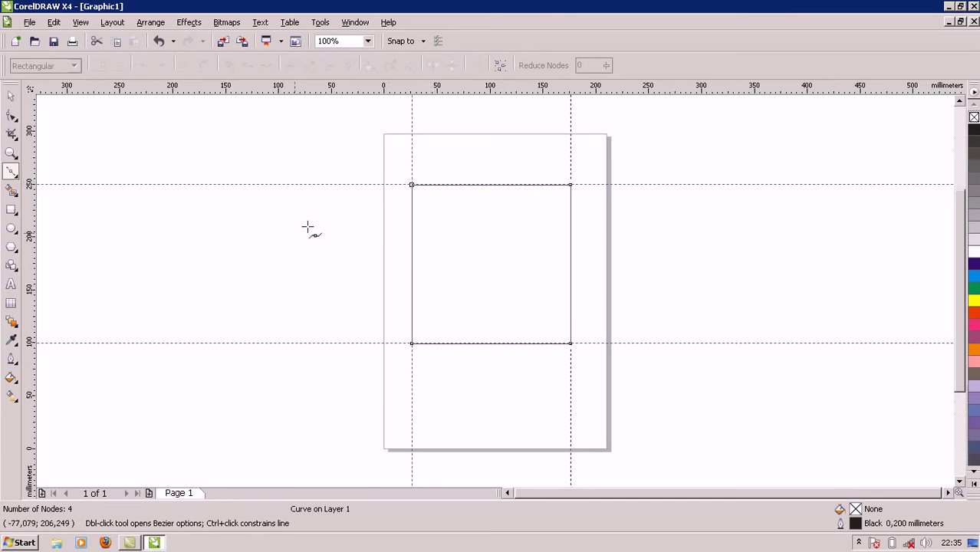
left_click(973, 204)
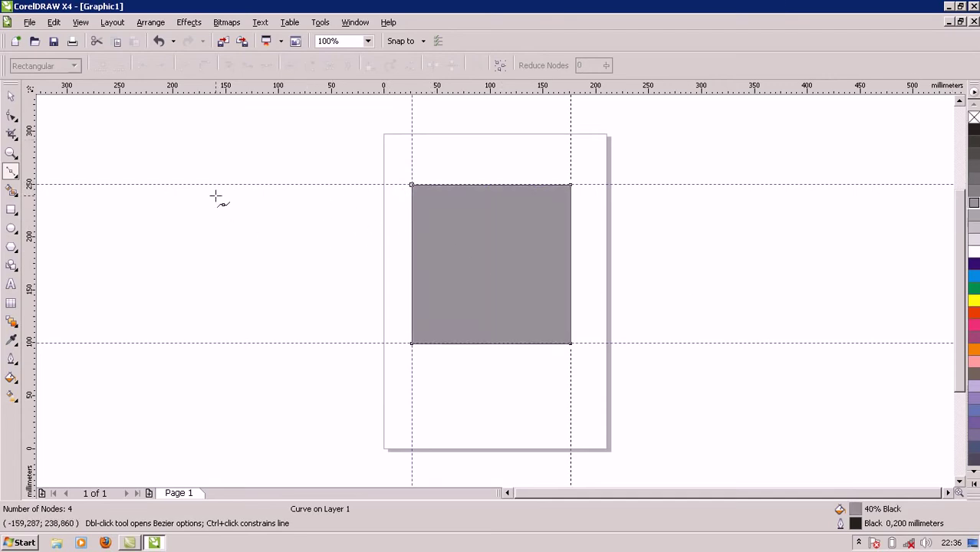
Place a duplicate of the grey square on the empty area left of the page.
left_click(11, 96)
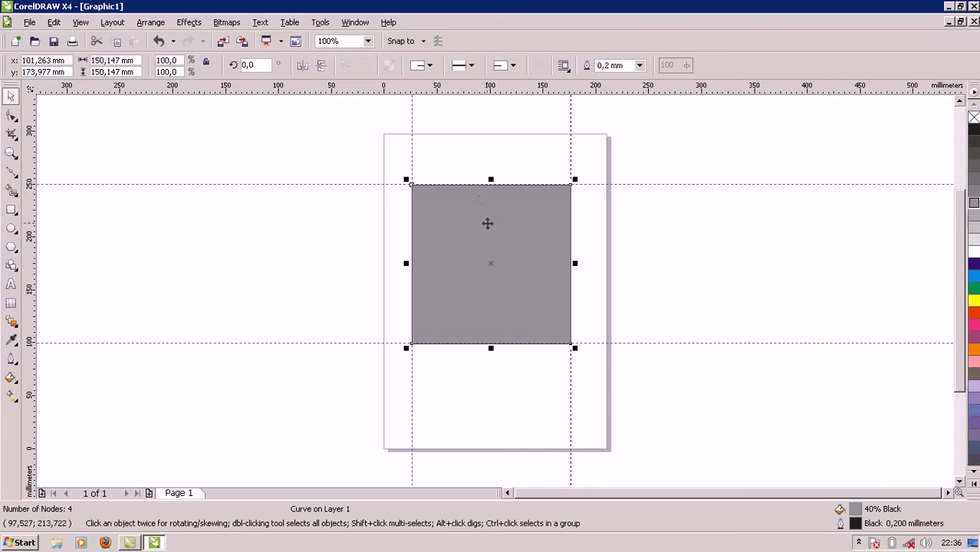
left_click_drag(485, 217, 118, 305)
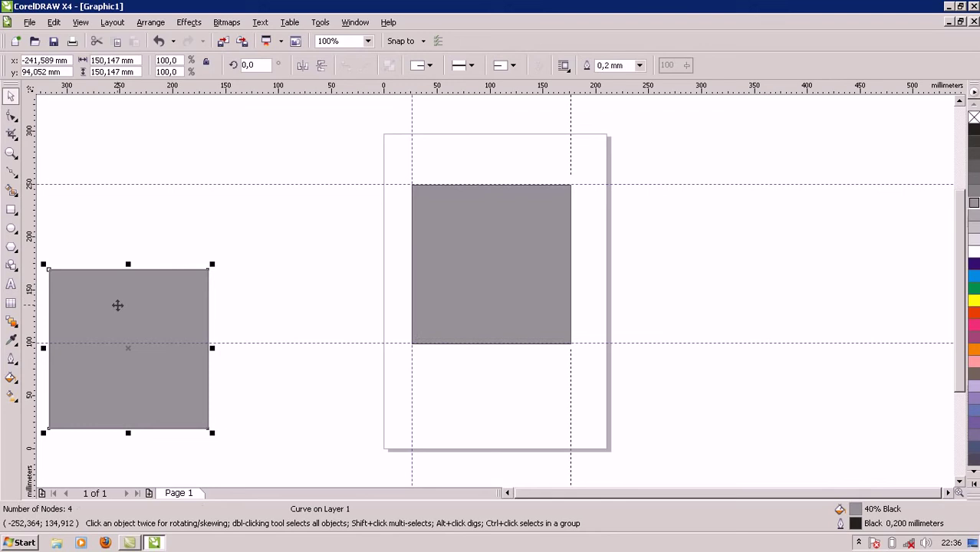
left_click(313, 265)
Stretch the original square on the page downward to a height of about 181 mm, keeping its upper edge in place.
left_click(530, 239)
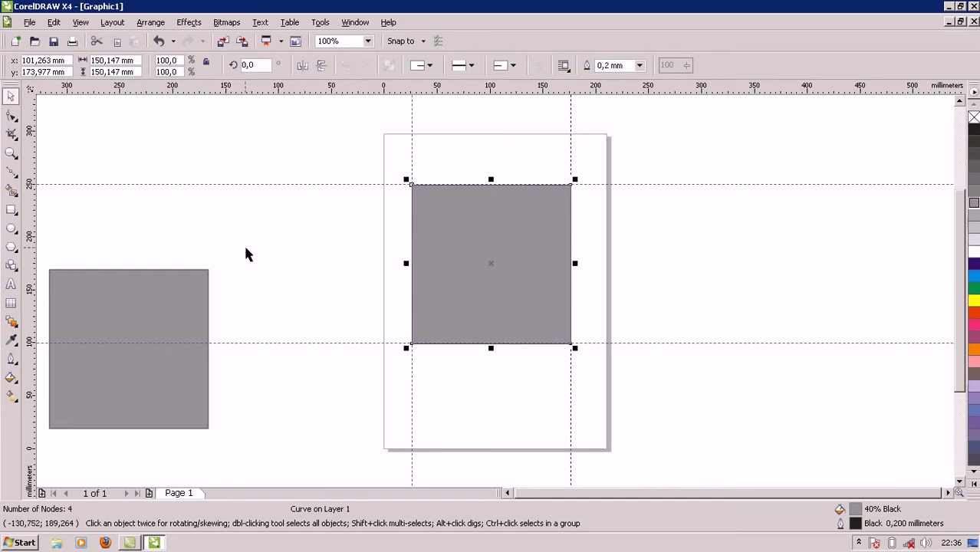
left_click(11, 117)
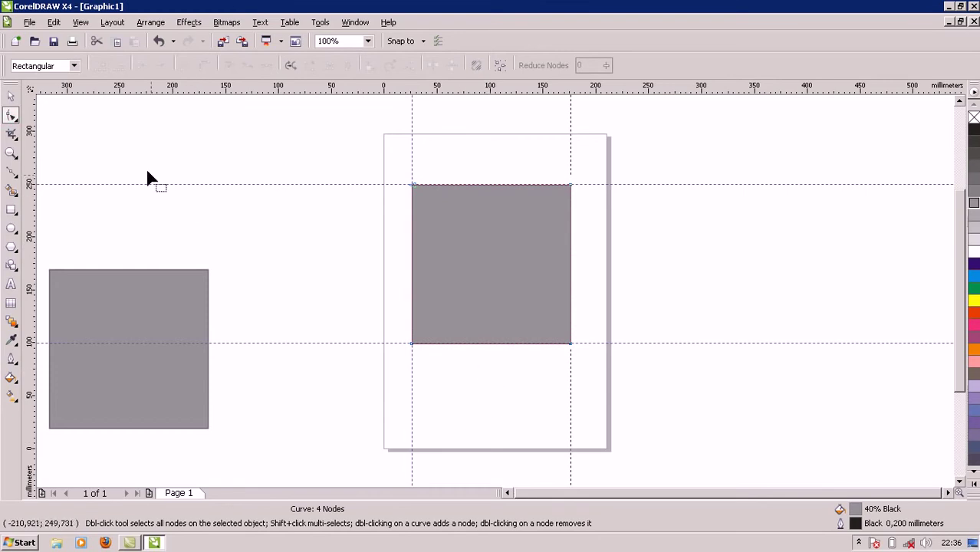
left_click(11, 96)
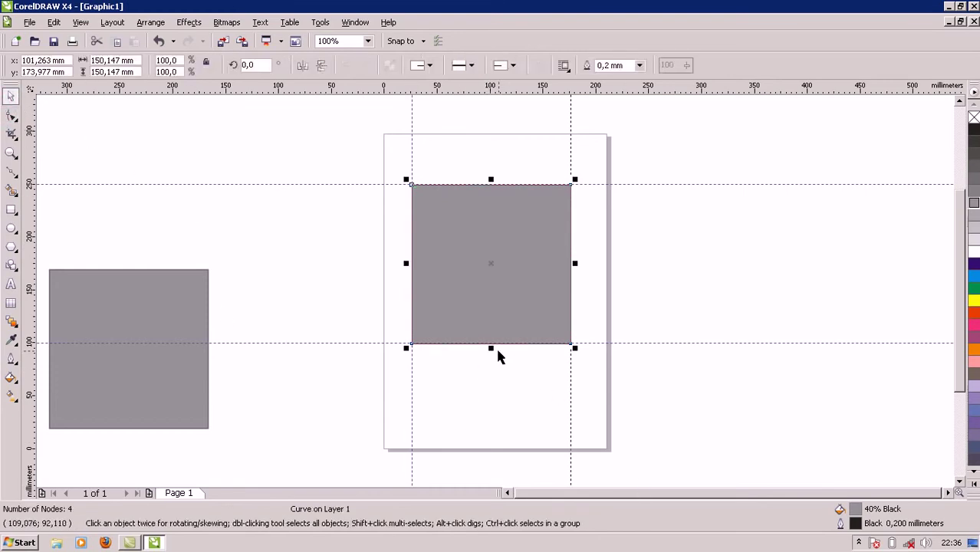
left_click_drag(491, 348, 497, 381)
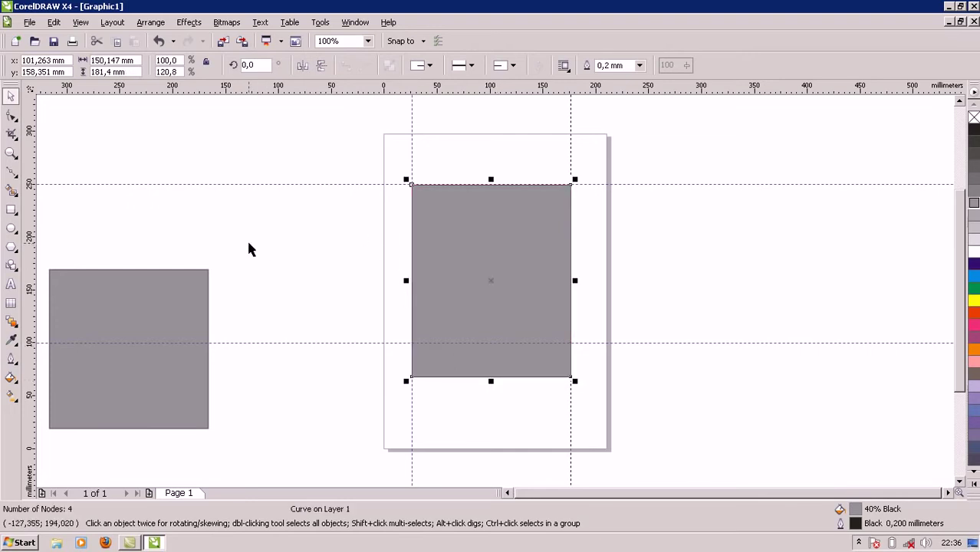
Convert the lower edge of the shape on the page to a curve and bow it outward about 10 mm.
left_click(11, 115)
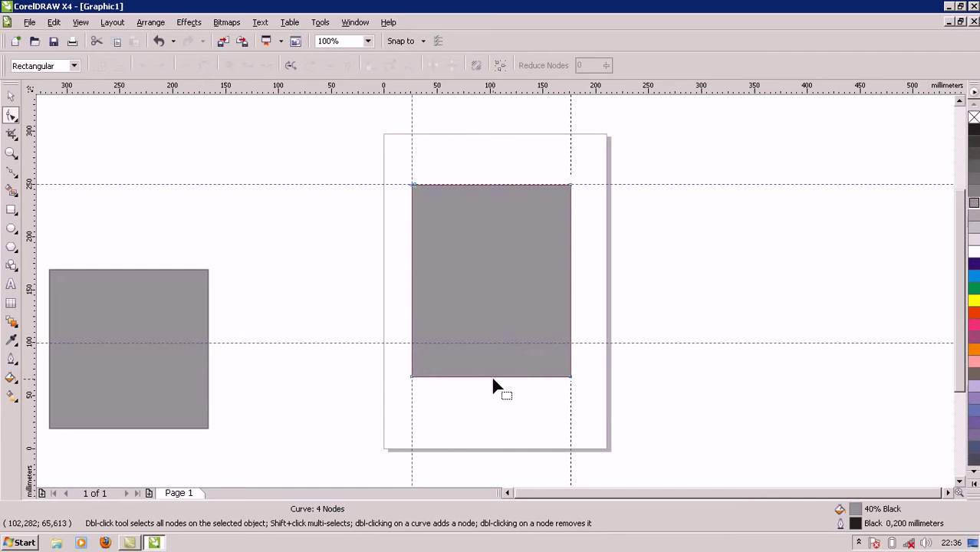
left_click(493, 377)
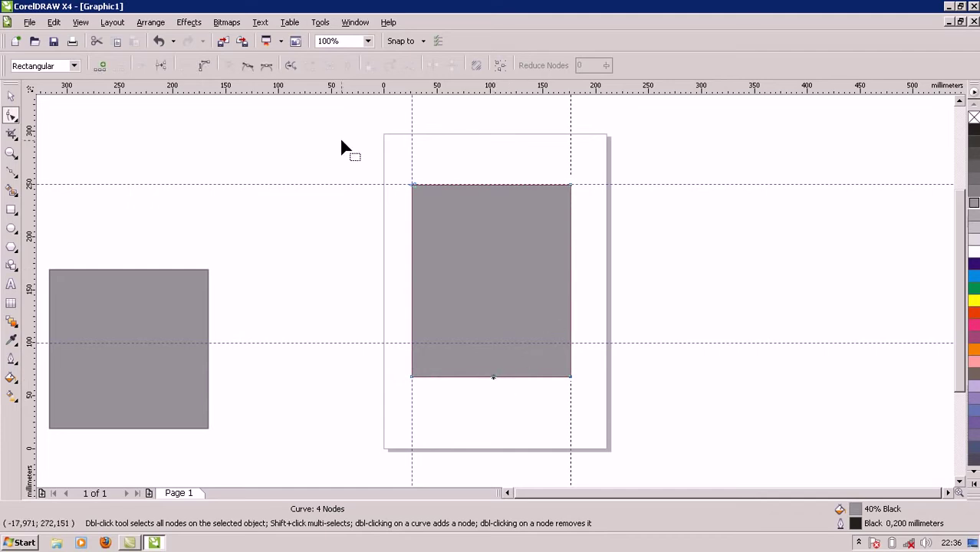
left_click(203, 66)
left_click_drag(494, 376, 494, 393)
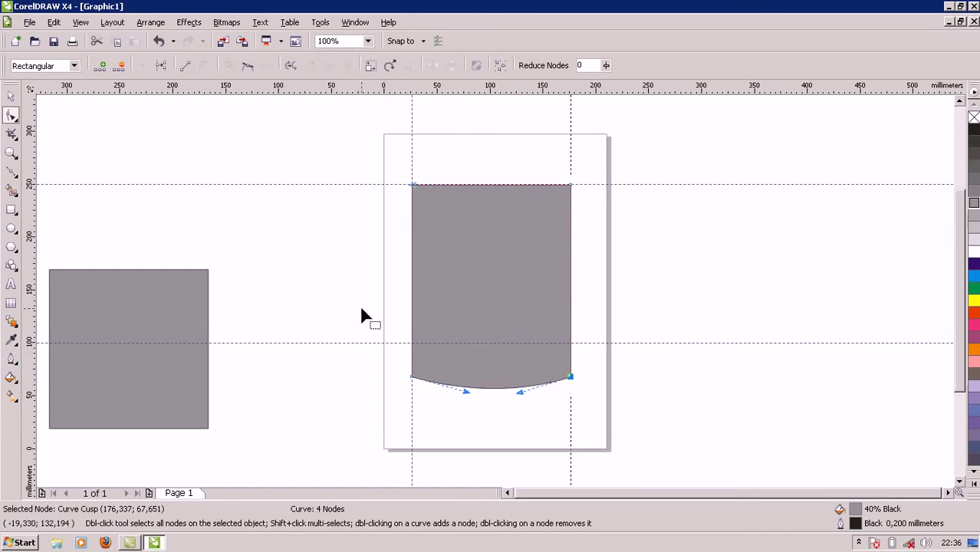
Convert the shape's upper edge to a curve and bow it upward about 15 mm.
left_click(491, 185)
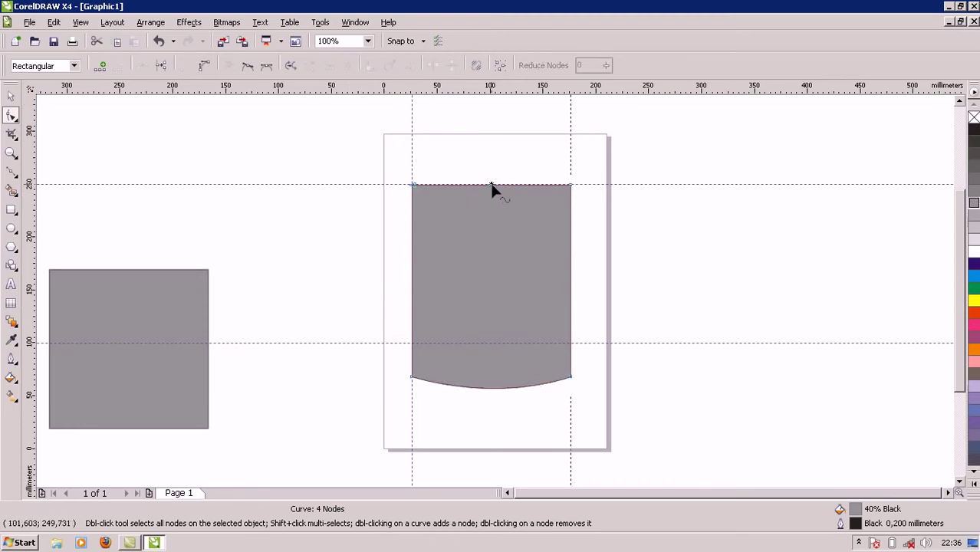
left_click(204, 66)
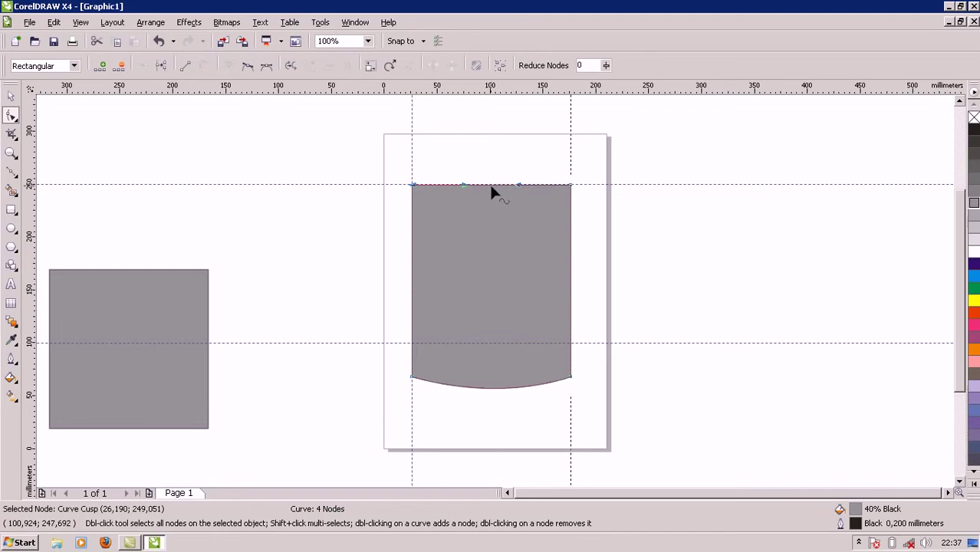
left_click_drag(491, 188, 476, 167)
left_click(510, 220)
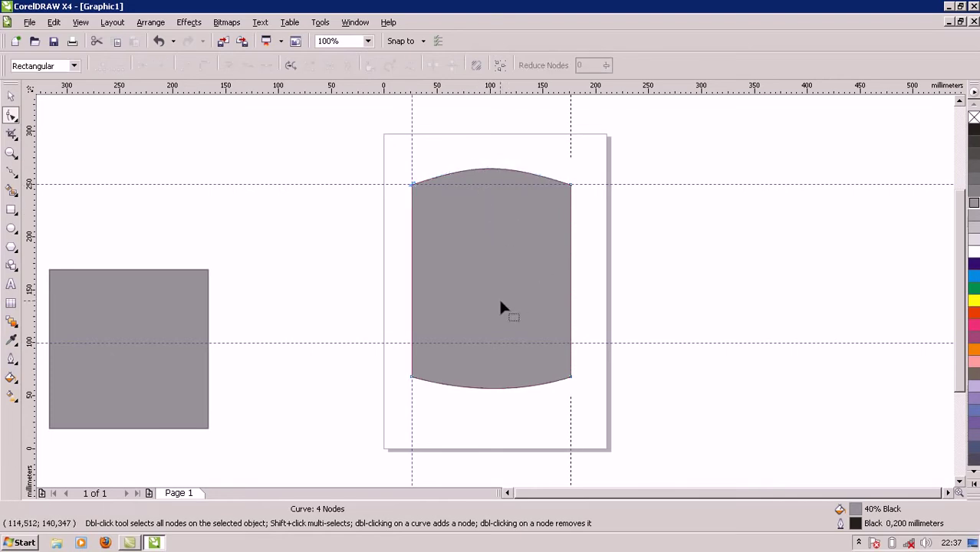
Convert the shape's left side to a curve and bend it inward about 7 mm.
left_click(410, 342)
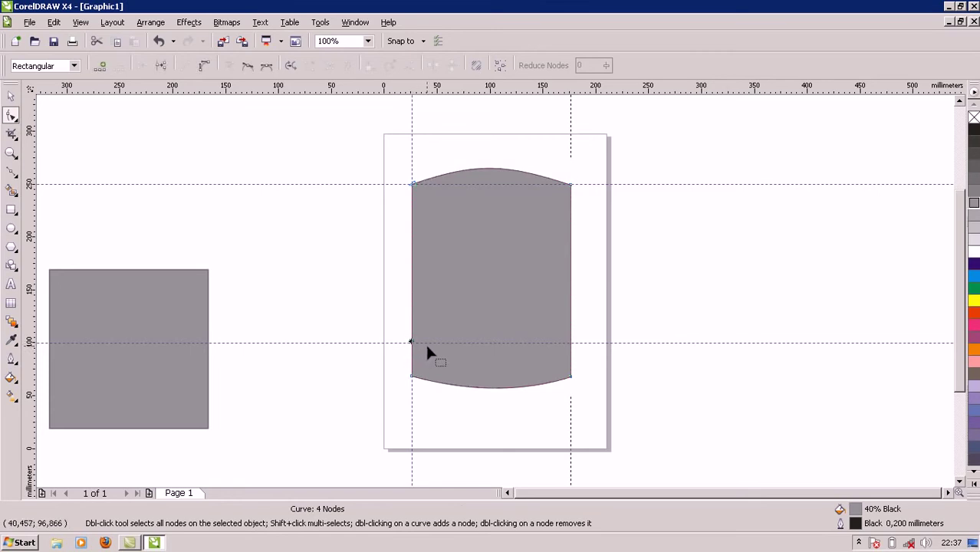
left_click(204, 68)
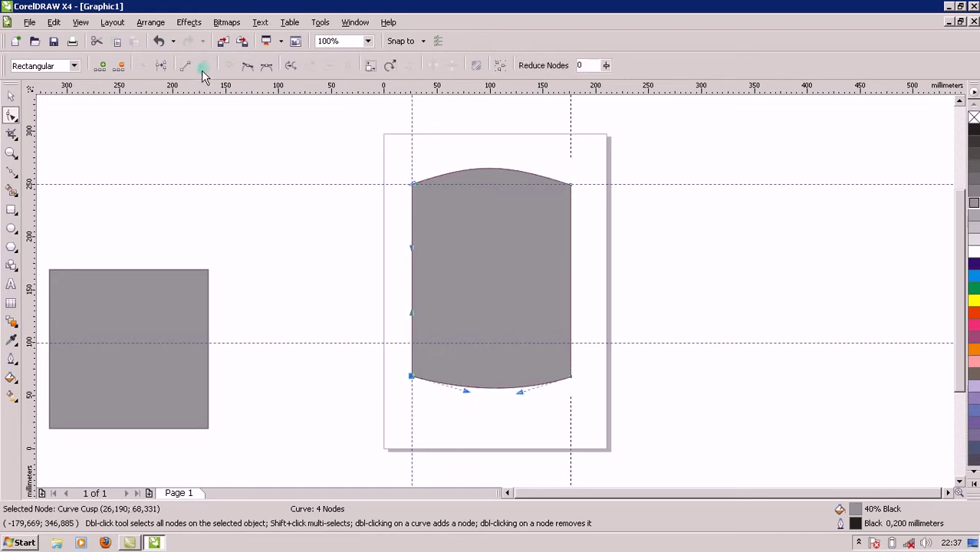
left_click_drag(411, 289, 419, 292)
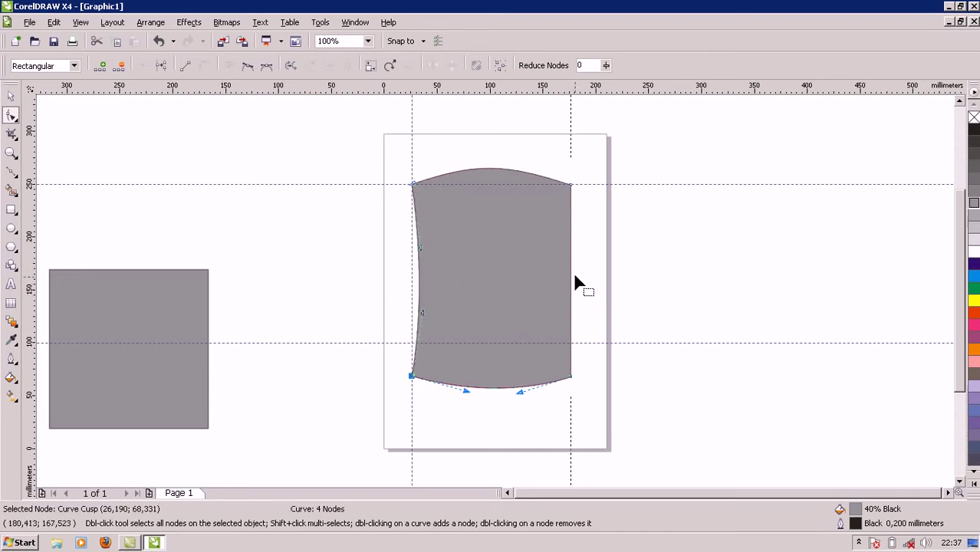
Convert the shape's right side to a curve and bend it inward about 7 mm to mirror the left side.
left_click(574, 349)
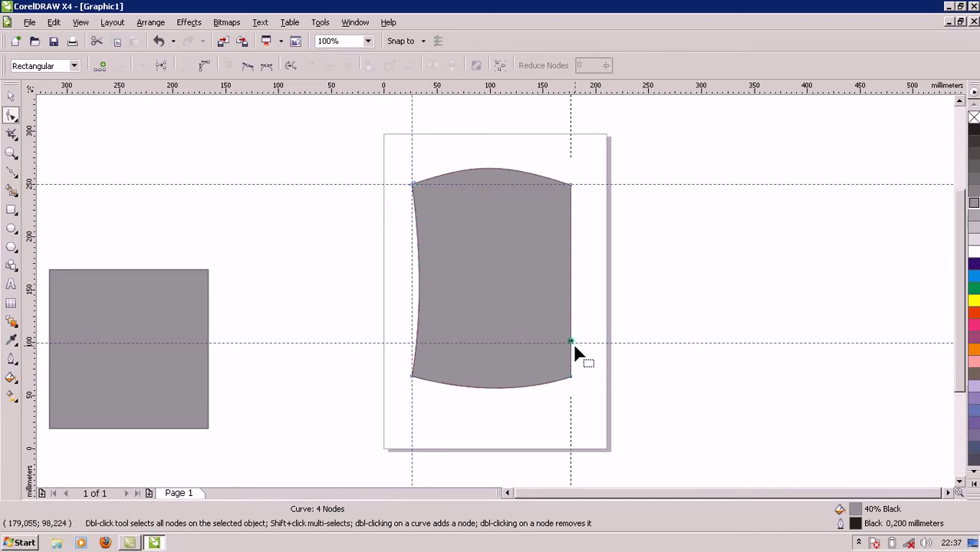
key("Home")
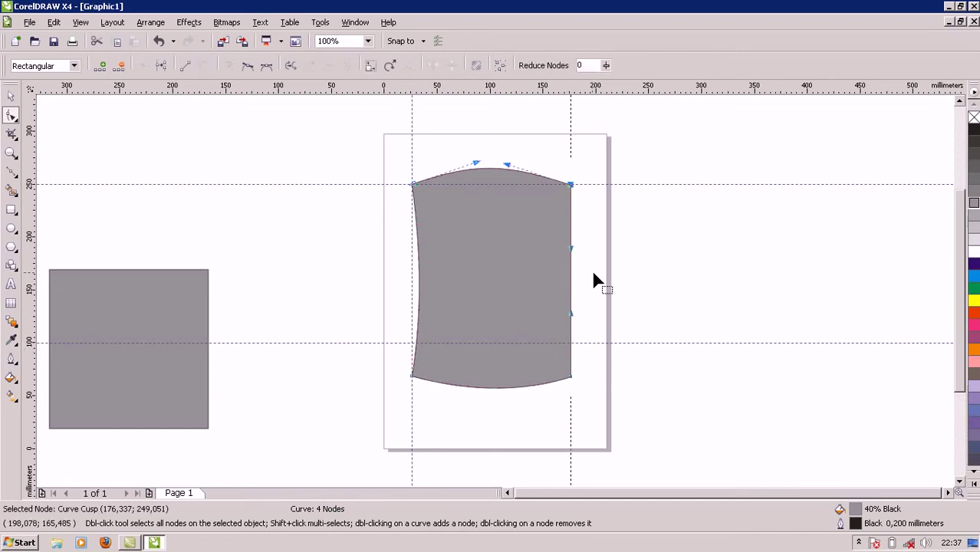
left_click_drag(571, 294, 563, 291)
left_click(598, 279)
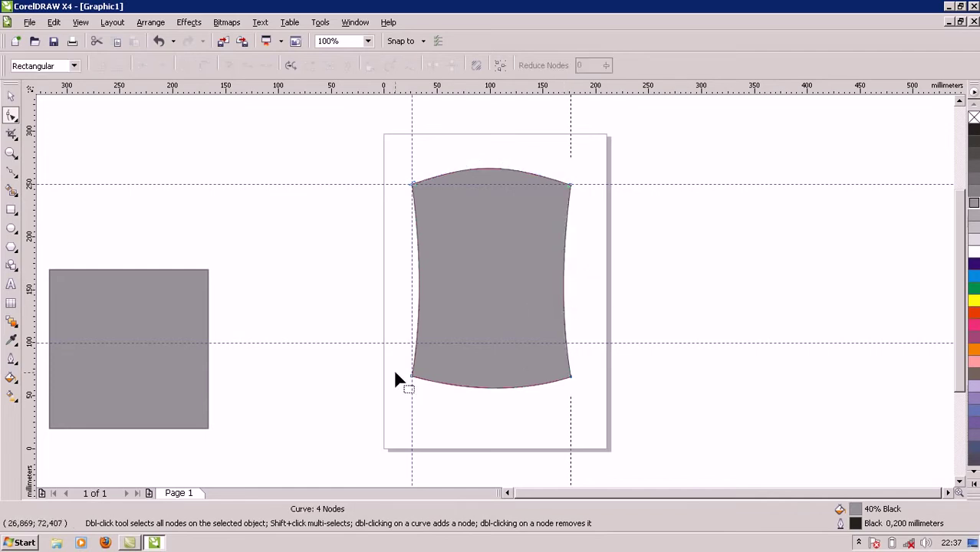
scroll(492, 292, "up", 1)
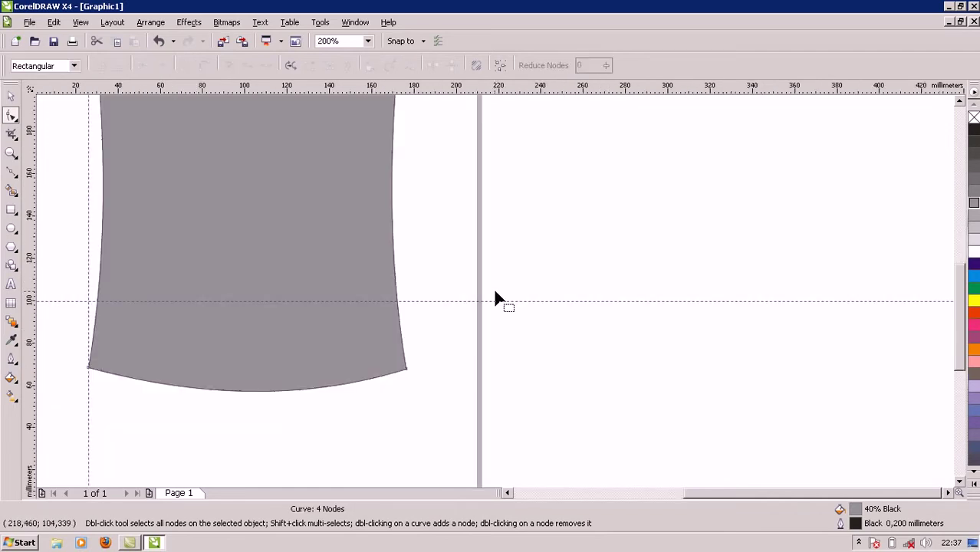
Add a vertical guideline at about 178 mm, next to the right-hand corners of the curved shape.
scroll(492, 291, "down", 1)
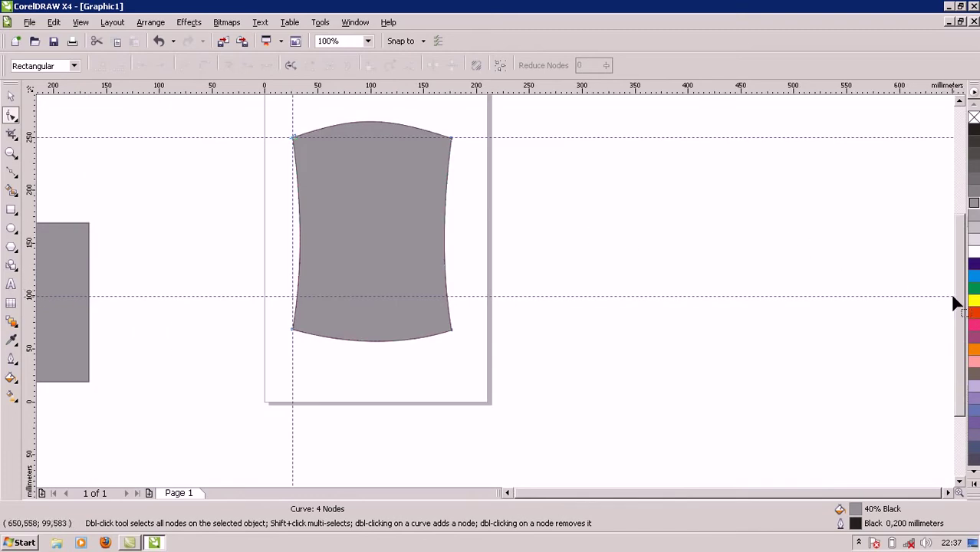
left_click_drag(958, 305, 952, 267)
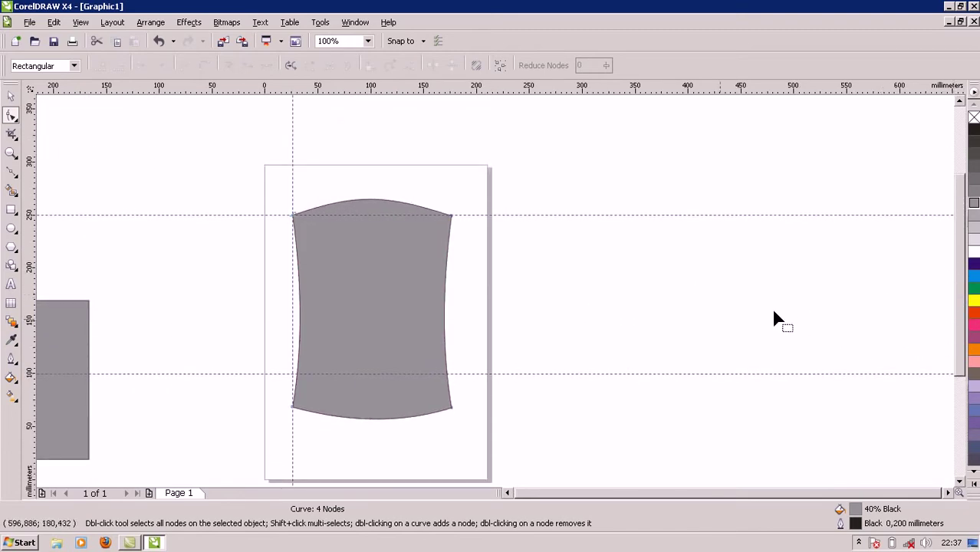
left_click_drag(30, 255, 453, 265)
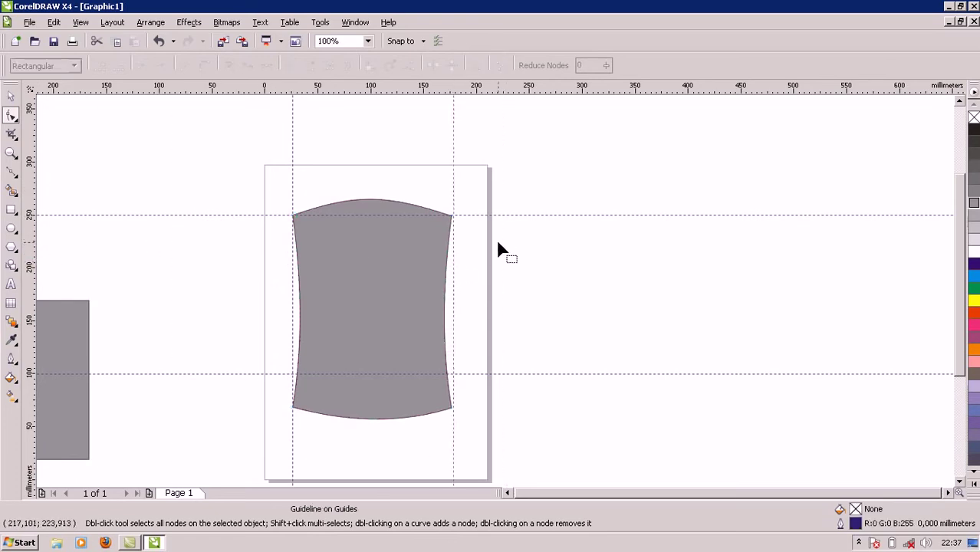
left_click(11, 95)
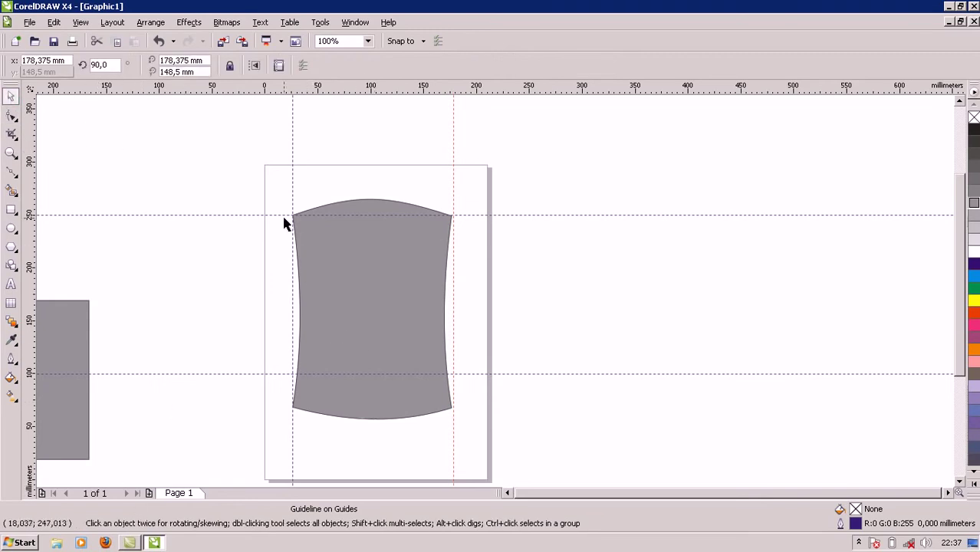
Duplicate the grey square beside the page and move the copy up to the page's edge.
left_click(508, 493)
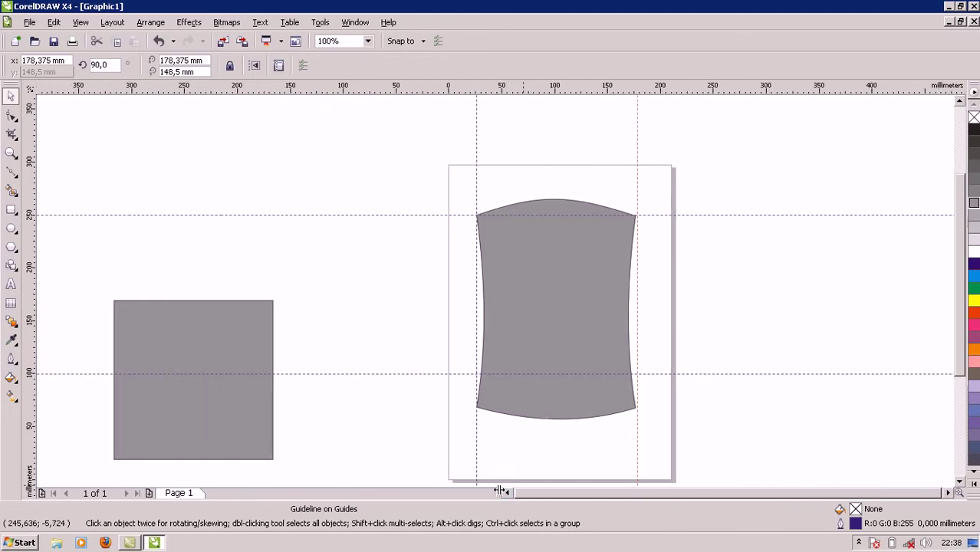
left_click(197, 360)
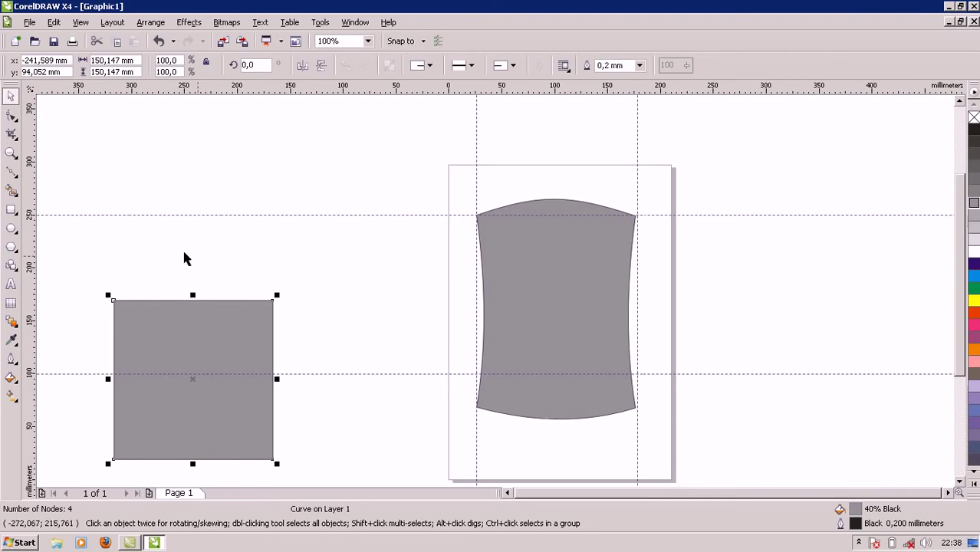
key("ctrl+d")
left_click_drag(234, 349, 407, 225)
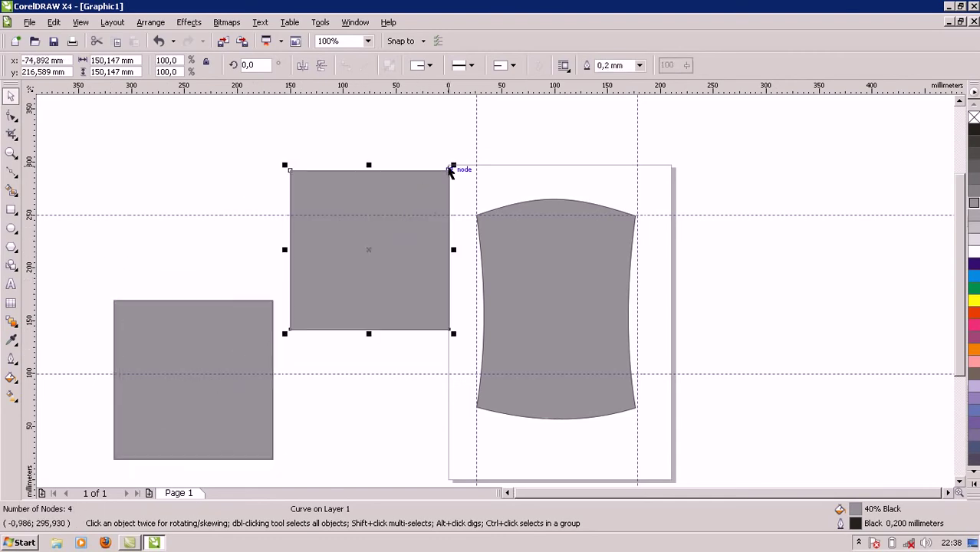
Shrink the duplicated square to about 39 by 51 mm and move it closer to the page.
left_click_drag(453, 165, 366, 250)
left_click_drag(328, 300, 401, 267)
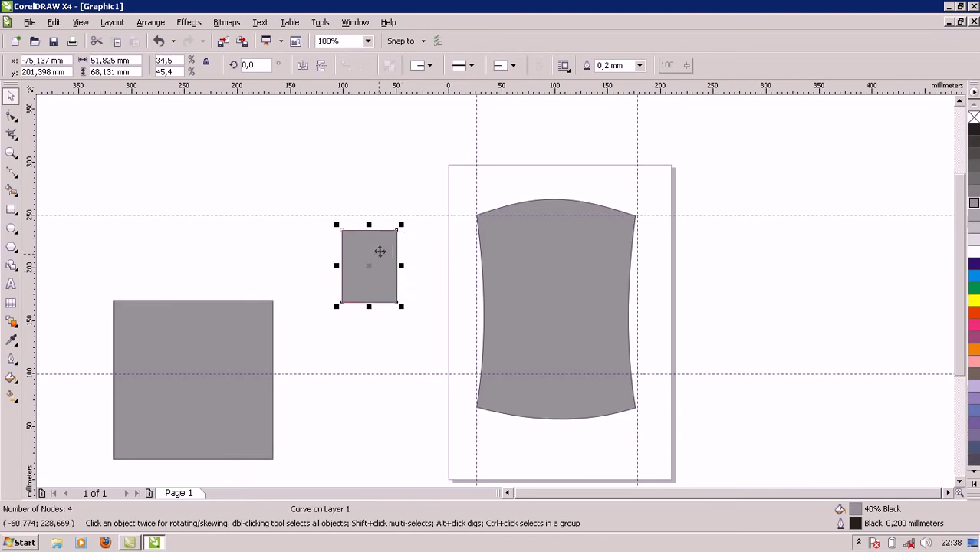
left_click_drag(400, 228, 392, 242)
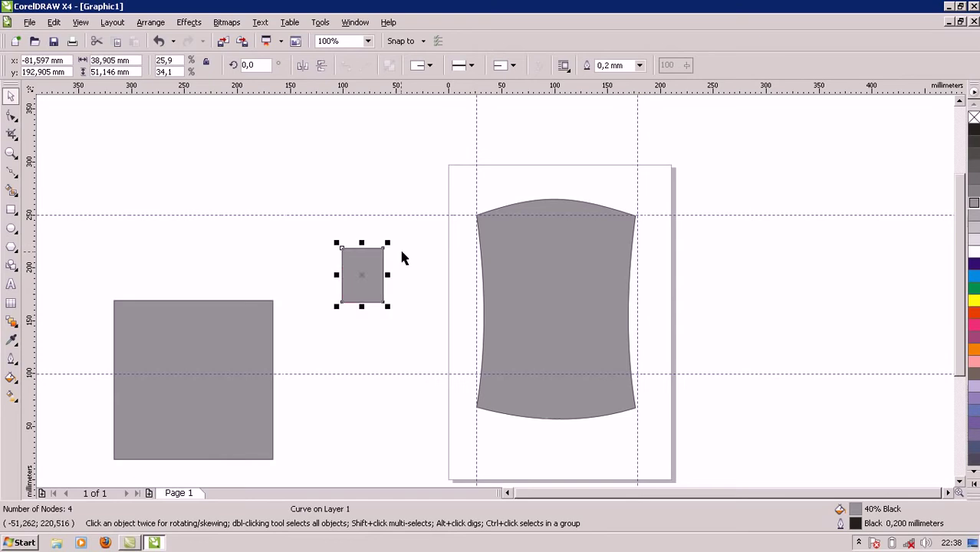
left_click(401, 253)
left_click(363, 301)
left_click_drag(356, 266, 391, 260)
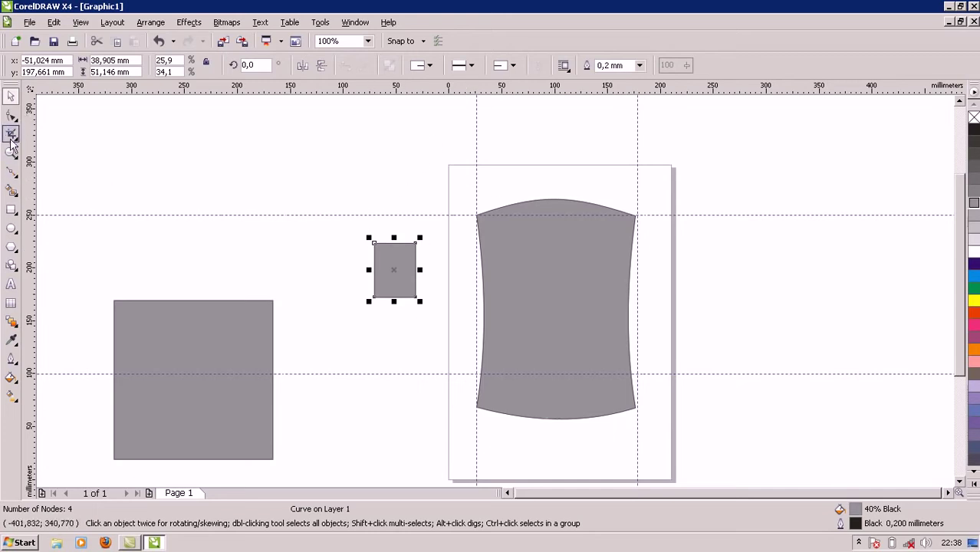
Move the small rectangle's upper-right node inward about 5 mm, and convert its lower edge to a curve bowed outward about 3 mm.
left_click(12, 115)
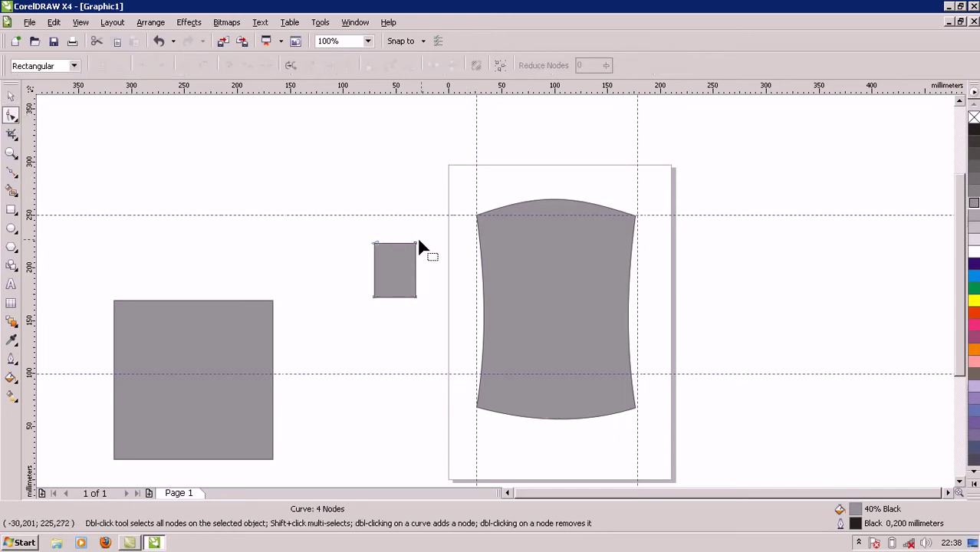
left_click_drag(414, 249, 409, 248)
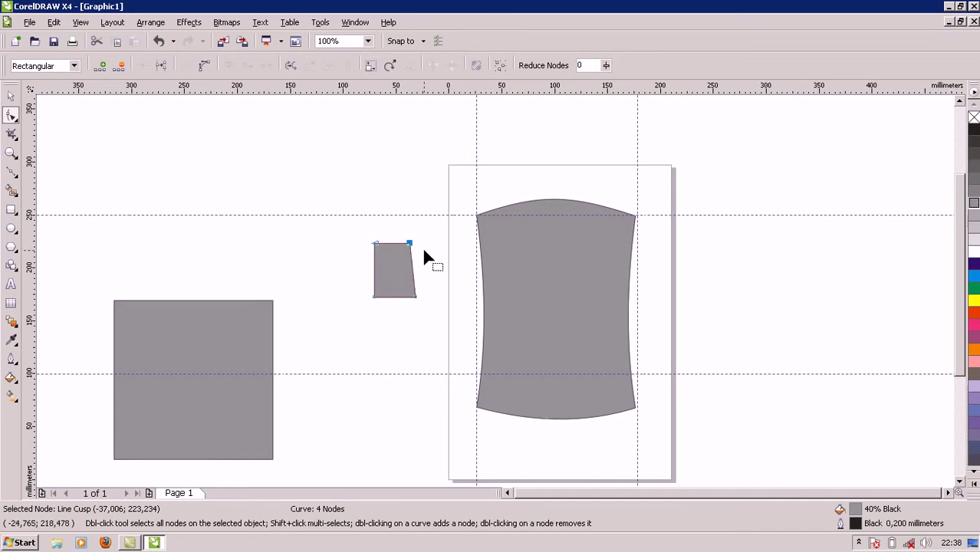
scroll(408, 310, "up", 1)
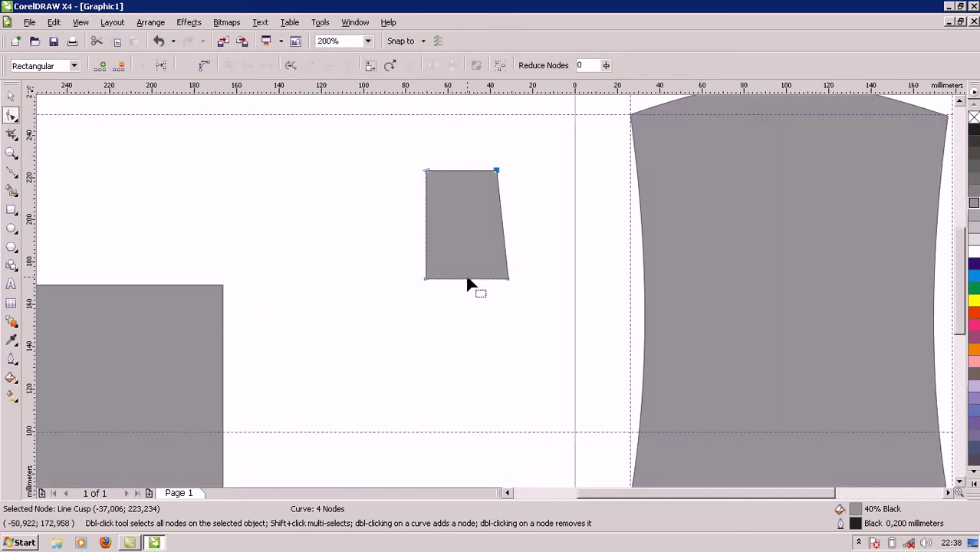
left_click(466, 279)
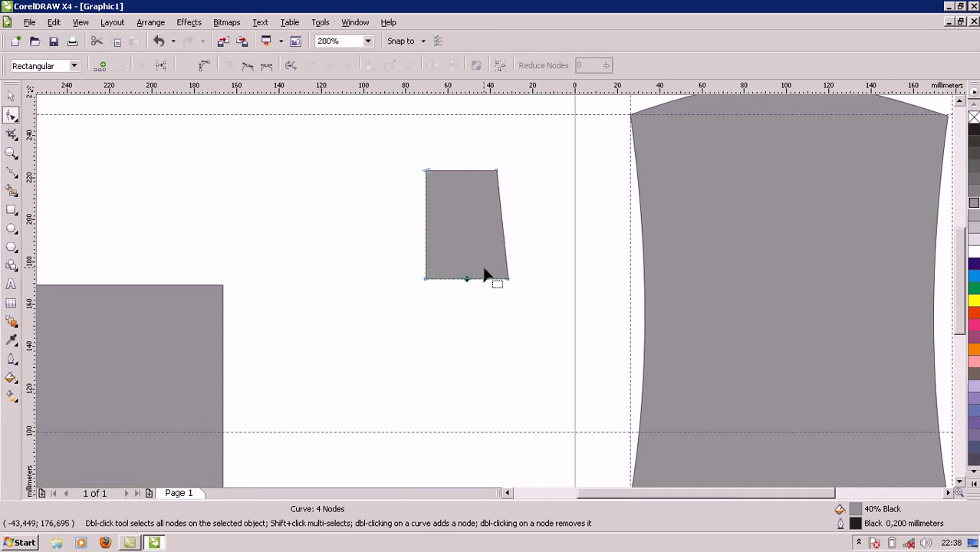
left_click(204, 65)
left_click_drag(467, 281, 469, 288)
left_click(548, 313)
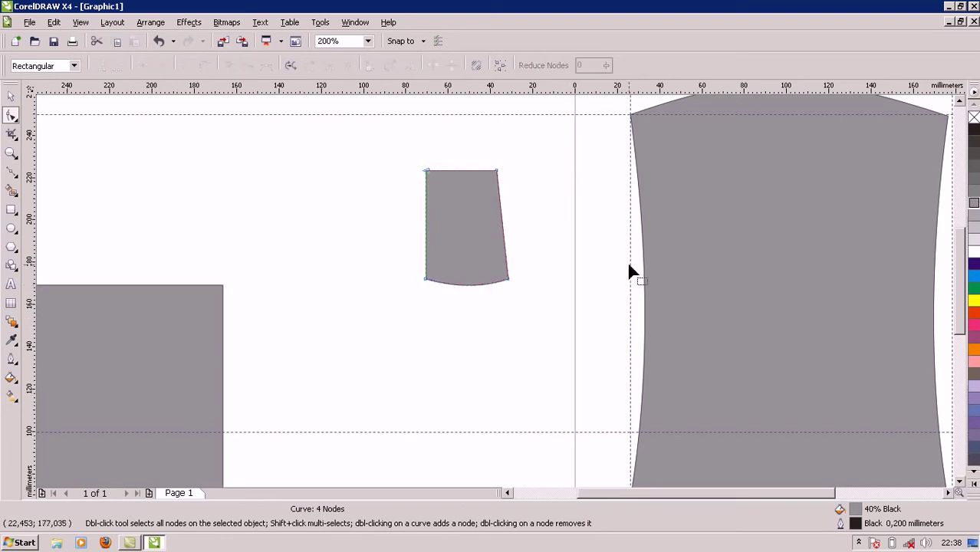
Move the small sleeve shape onto the body so its upper-left corner meets the body's left shoulder corner at the guideline intersection.
left_click(11, 95)
left_click_drag(817, 493, 842, 493)
left_click_drag(416, 210, 602, 160)
left_click_drag(960, 328, 960, 305)
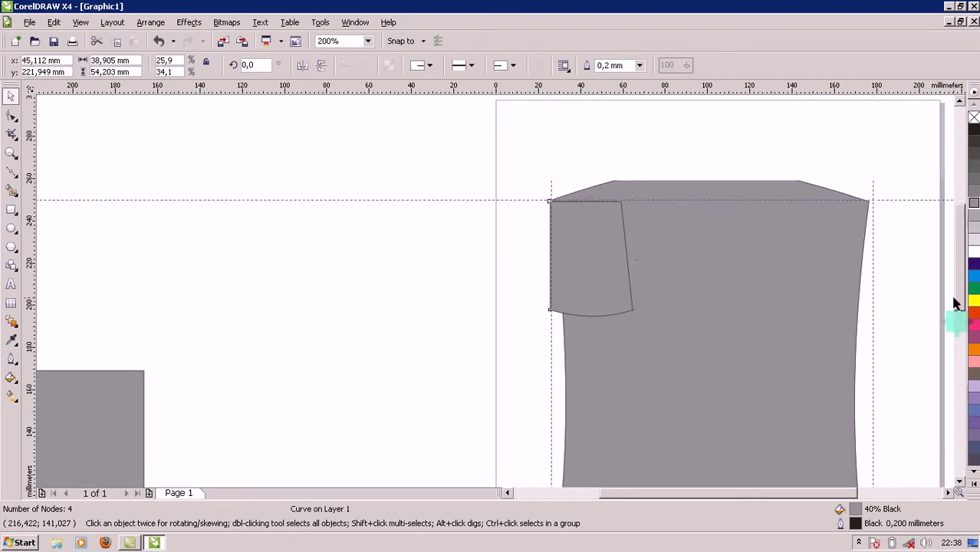
Place the sleeve's rotation centre on its shoulder corner and rotate it outward to about 309.5 degrees.
left_click(605, 283)
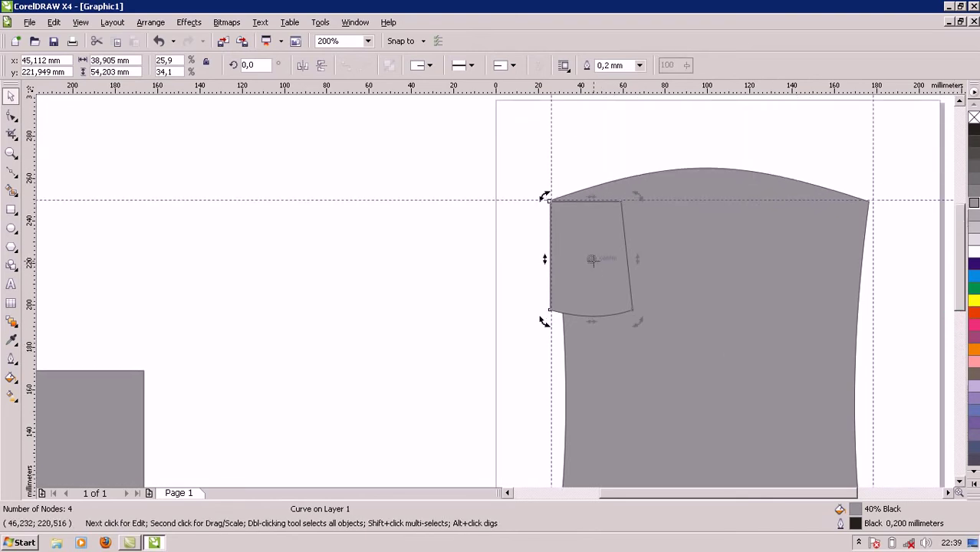
left_click_drag(590, 257, 547, 200)
left_click_drag(637, 321, 516, 329)
left_click(426, 351)
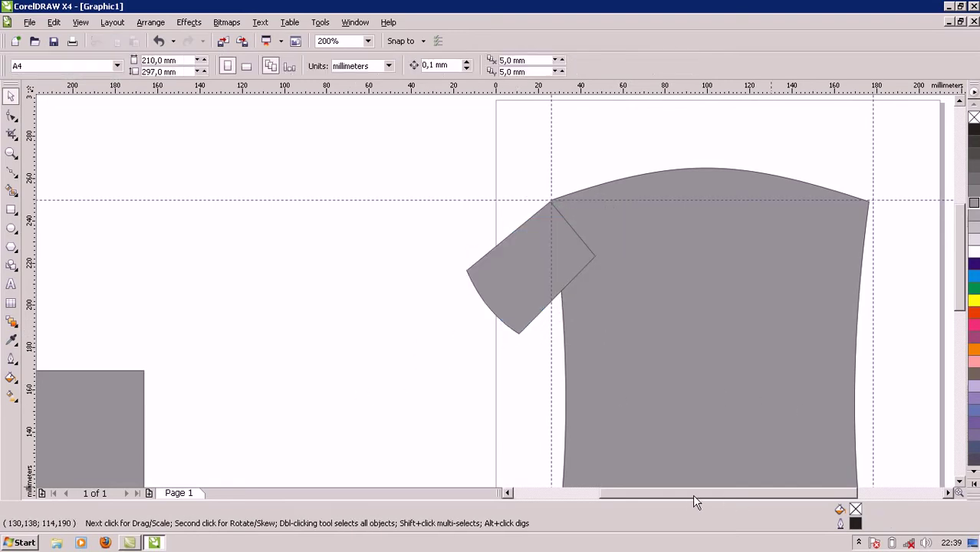
Copy the left sleeve to the right side of the body and mirror the copy horizontally.
left_click_drag(681, 494, 727, 496)
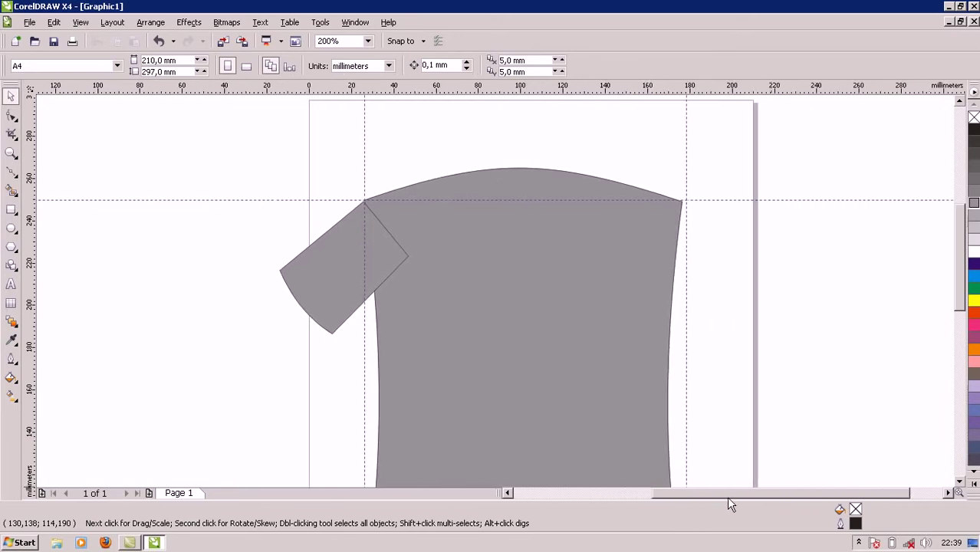
left_click(336, 305)
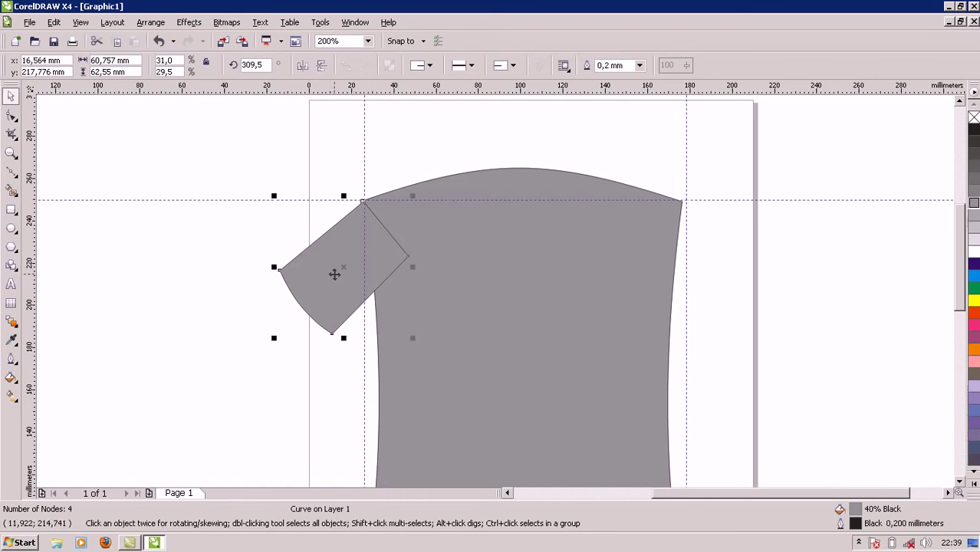
left_click_drag(335, 273, 607, 260)
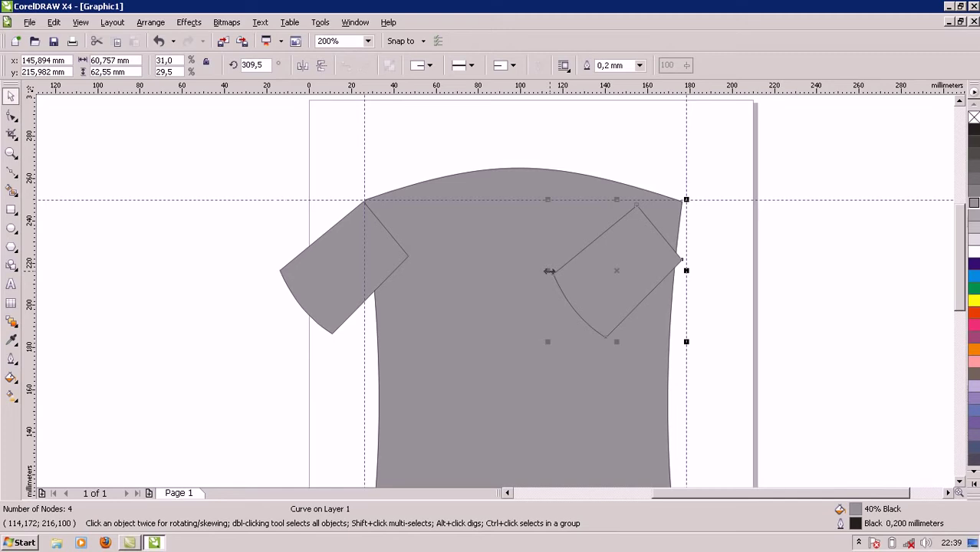
left_click_drag(549, 270, 736, 266)
Align the mirrored sleeve's top corner with the body's right shoulder corner and move the right vertical guideline to about 176 mm.
left_click_drag(787, 284, 743, 281)
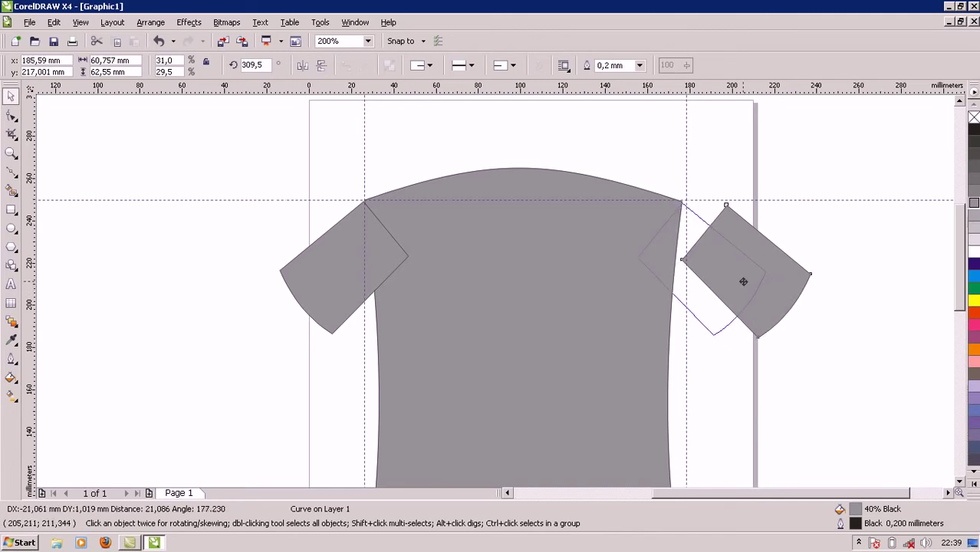
left_click_drag(743, 282, 742, 280)
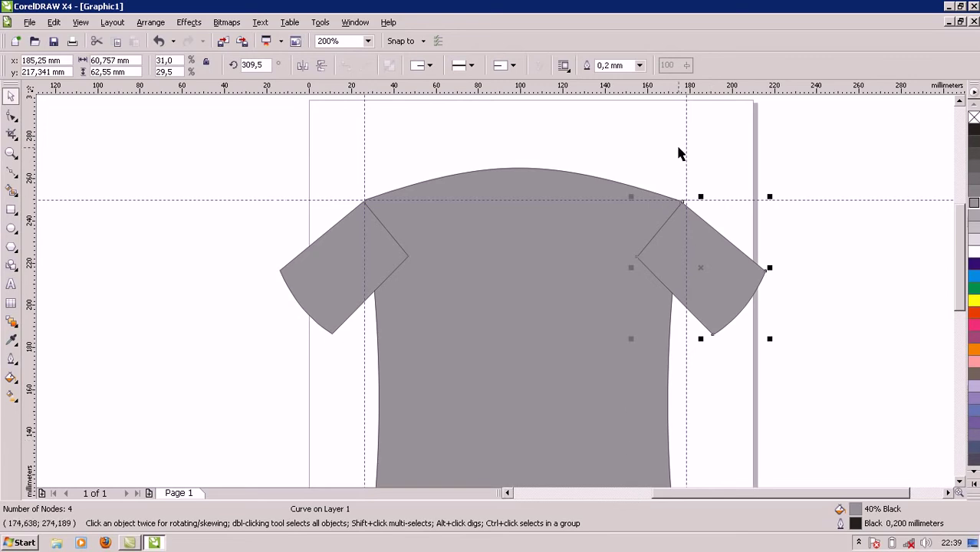
left_click_drag(684, 150, 680, 153)
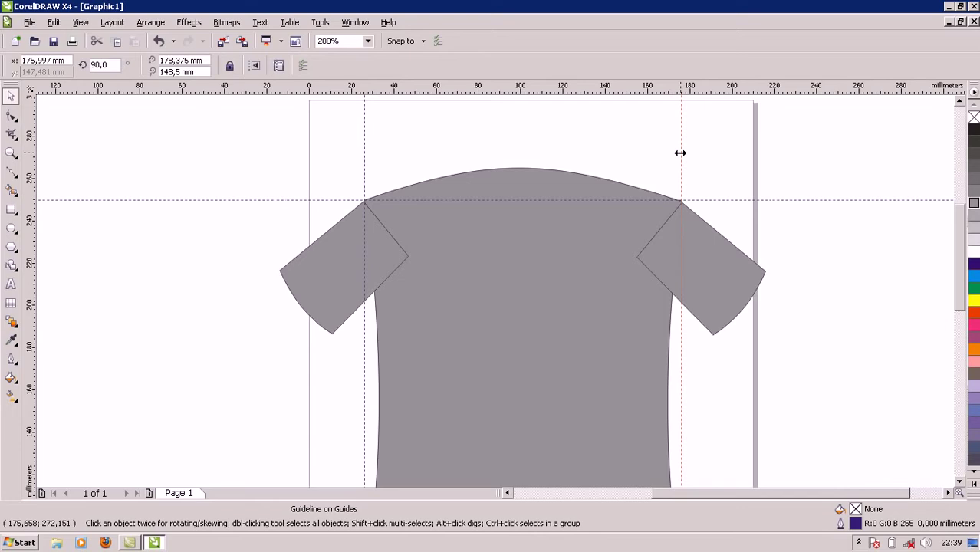
left_click(664, 154)
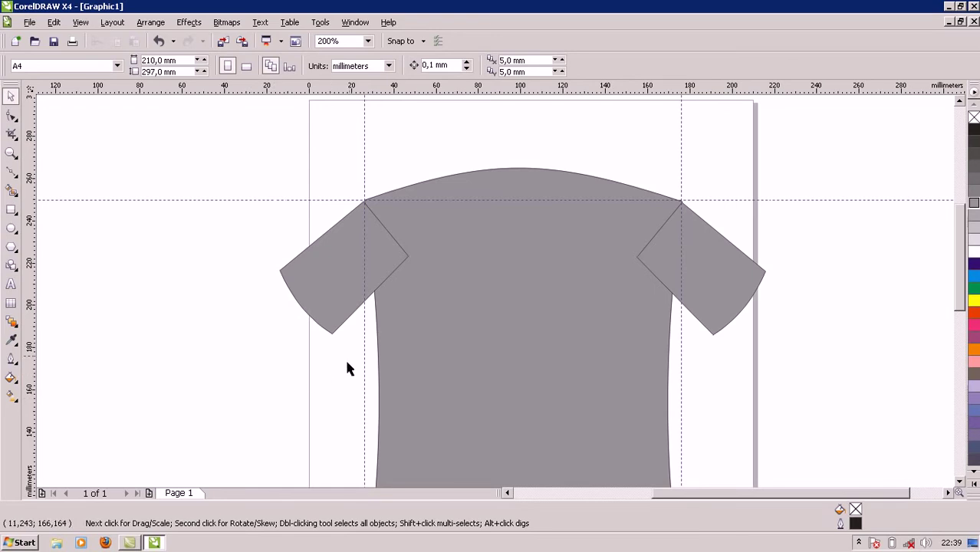
Weld the body and both sleeves into a single T-shirt outline.
left_click(332, 283)
left_click(479, 256, "shift")
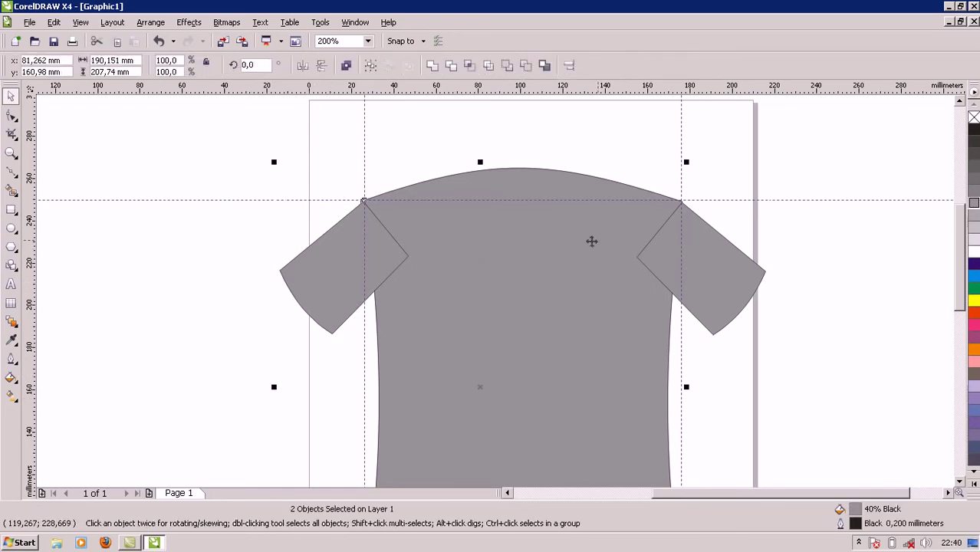
left_click(698, 271, "shift")
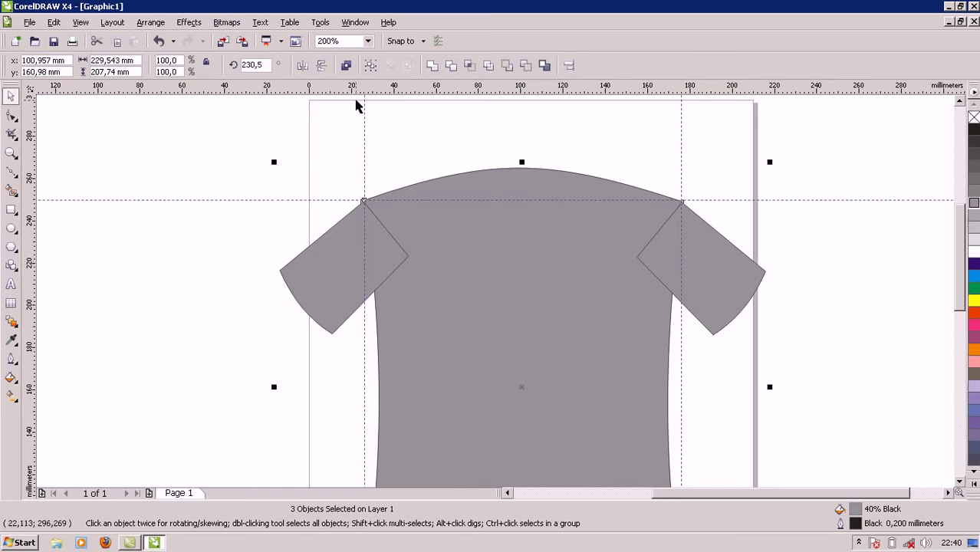
left_click(433, 71)
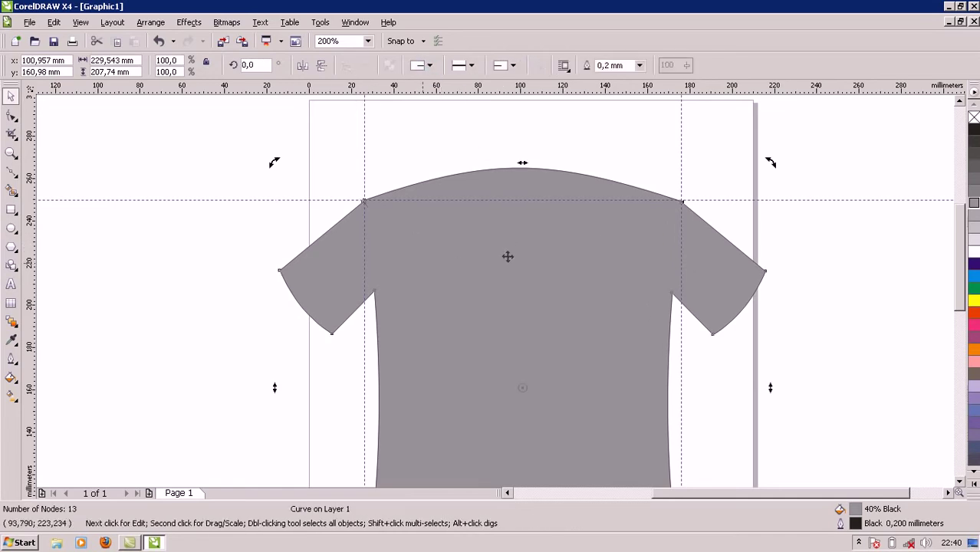
Draw an ellipse about 55 by 21 mm in the empty area left of the page and fill it with 90% Black.
scroll(492, 287, "down", 1)
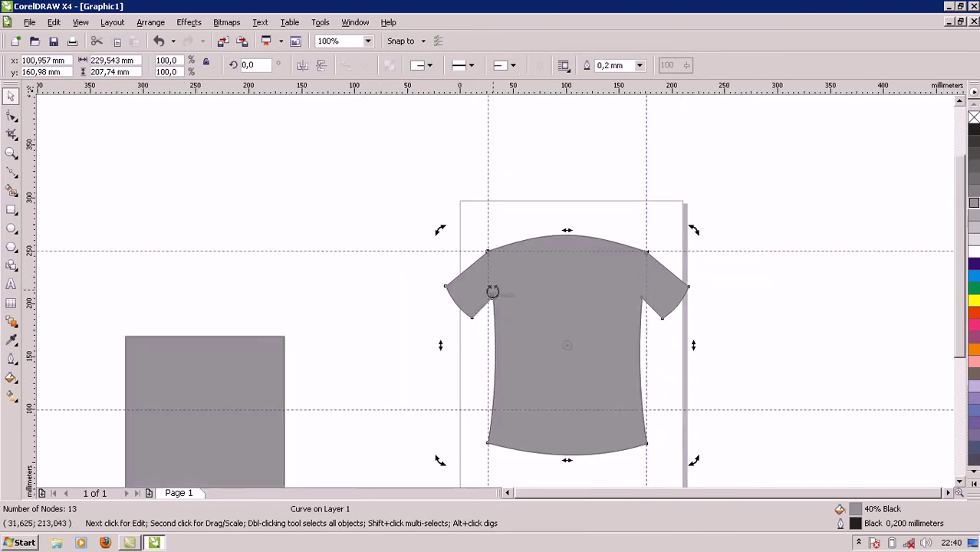
scroll(494, 289, "up", 1)
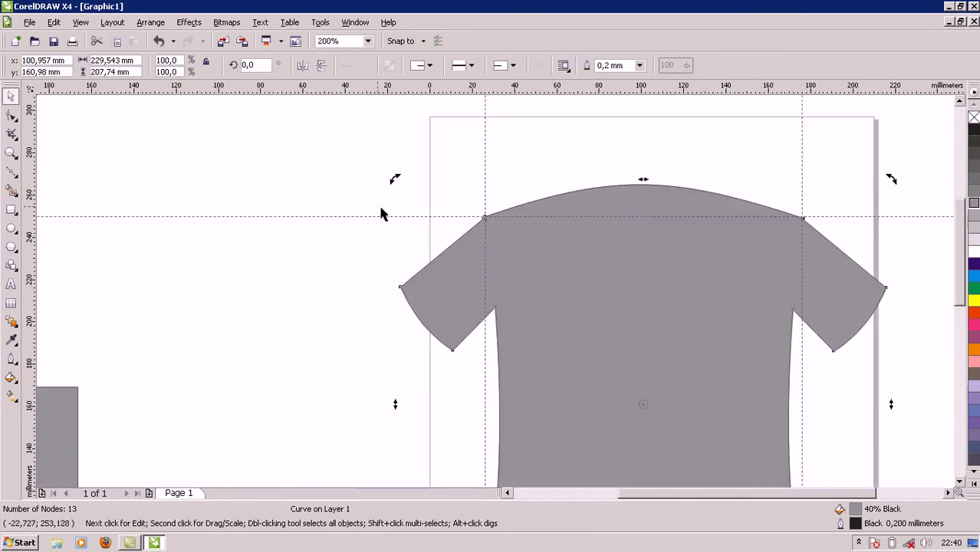
left_click(11, 228)
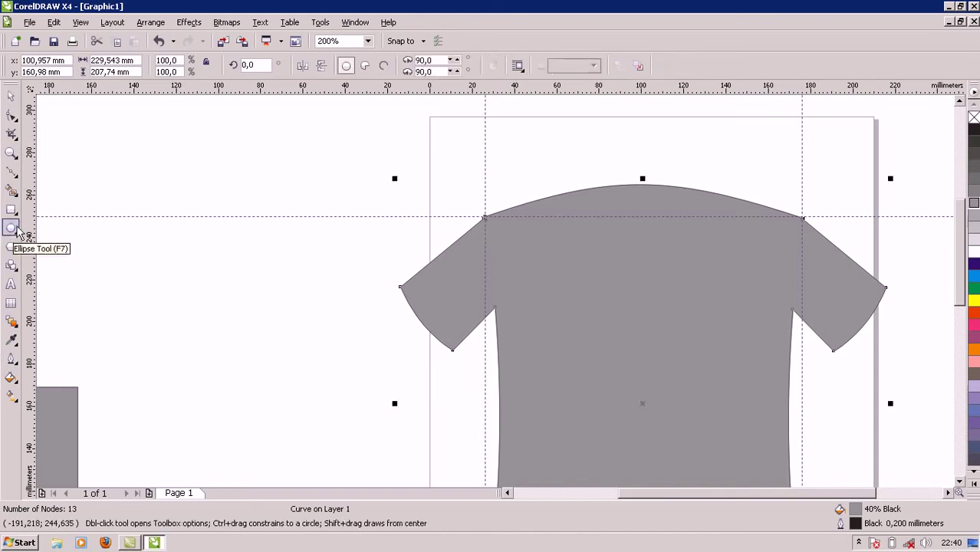
left_click_drag(129, 145, 246, 190)
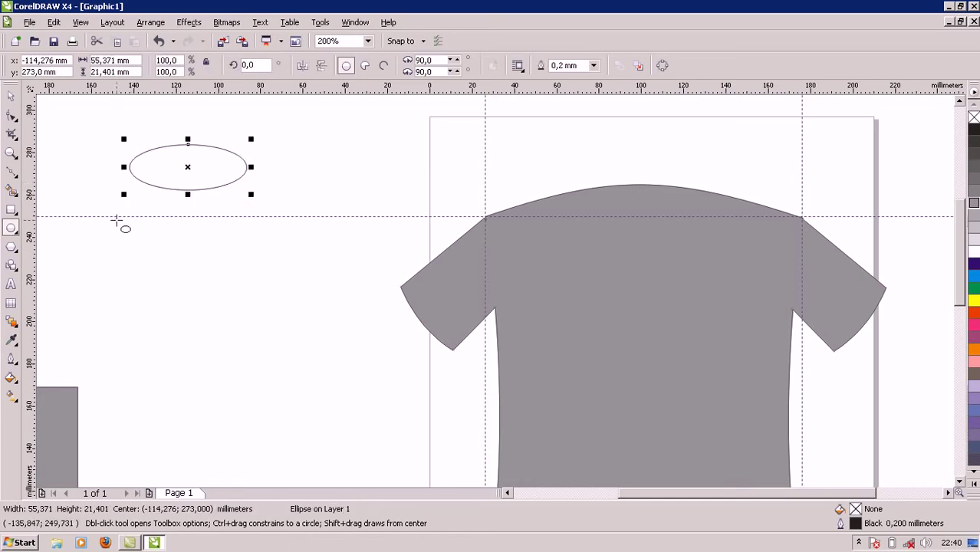
left_click(972, 144)
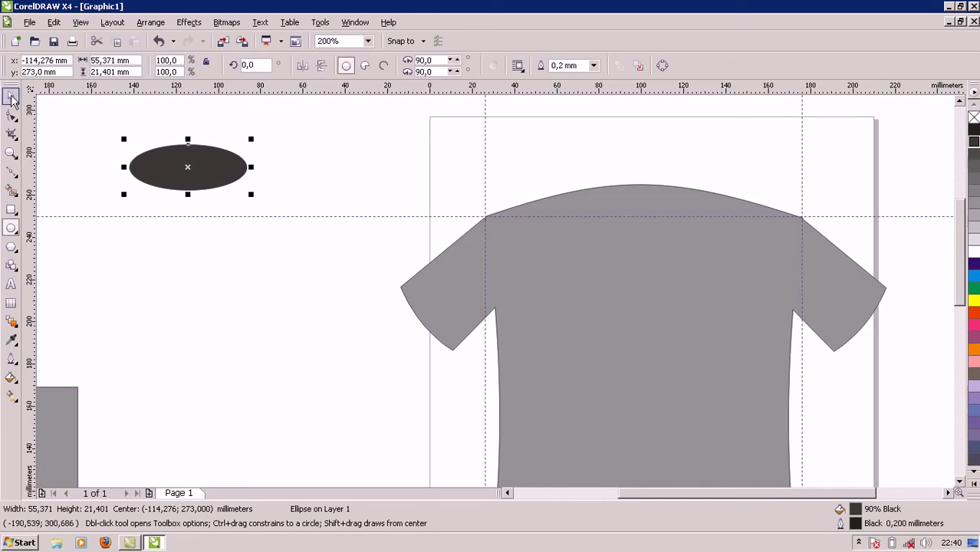
Duplicate the dark ellipse and shrink the copy proportionally to about 41 by 16 mm.
left_click(11, 96)
left_click_drag(220, 167, 230, 157)
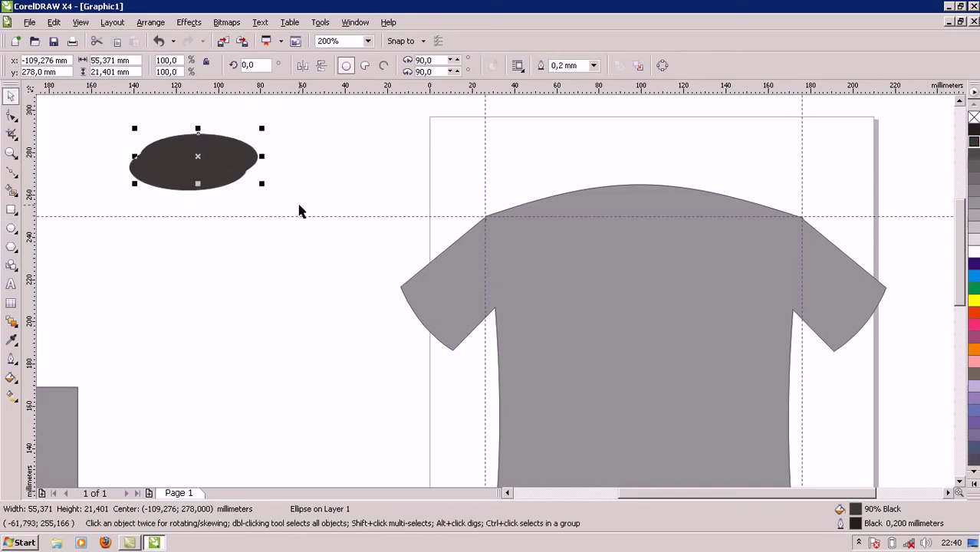
left_click_drag(261, 128, 254, 144)
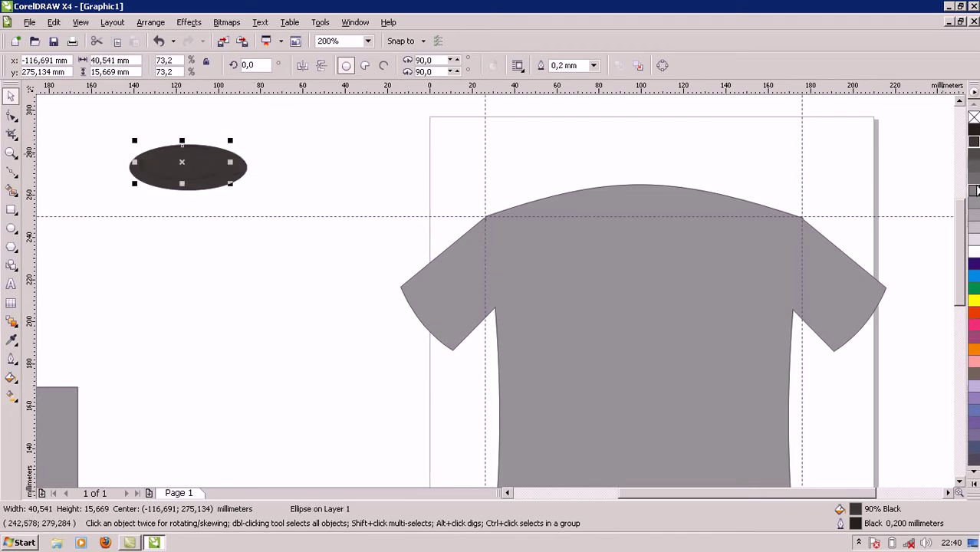
Fill the smaller ellipse with 50% Black and align both ellipses by their tops and horizontal centres.
left_click(974, 190)
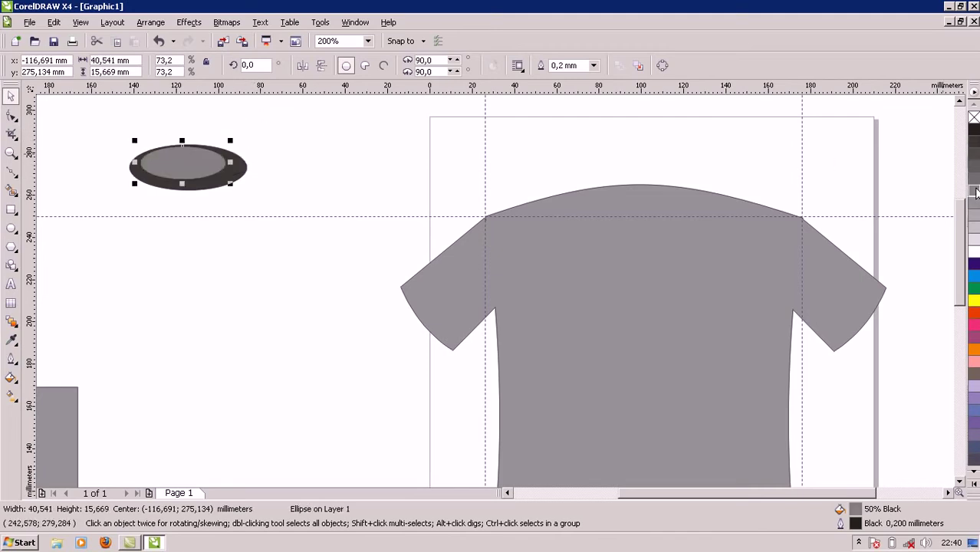
left_click(237, 174, "shift")
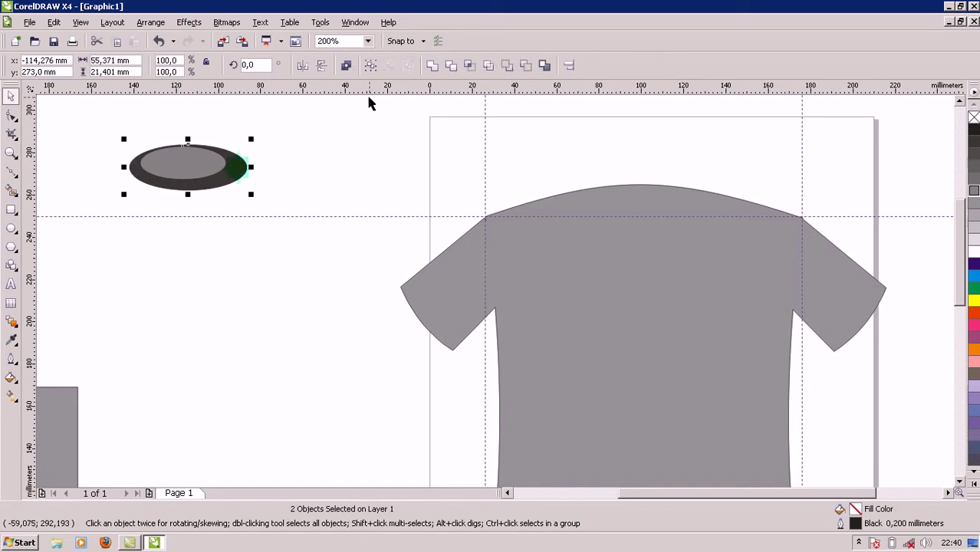
left_click(568, 67)
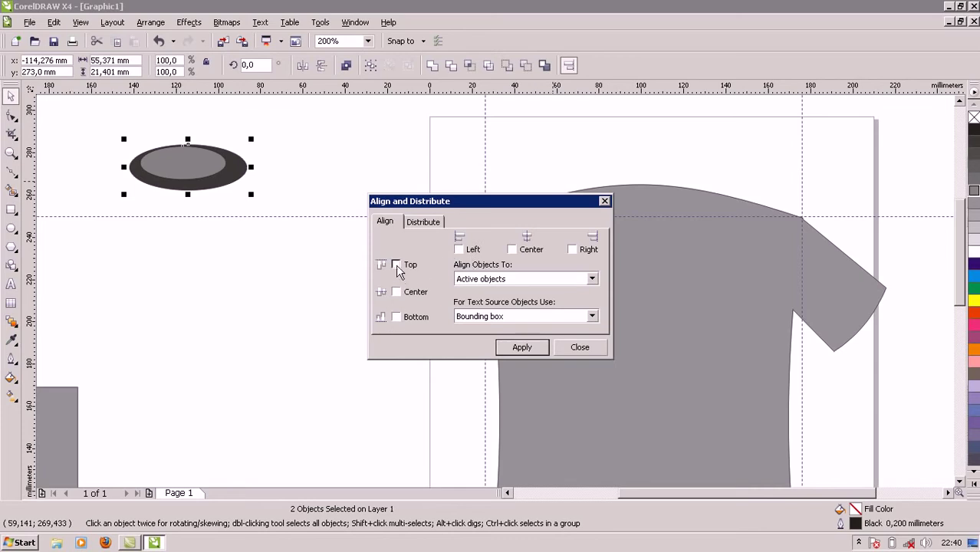
left_click(511, 250)
left_click(520, 346)
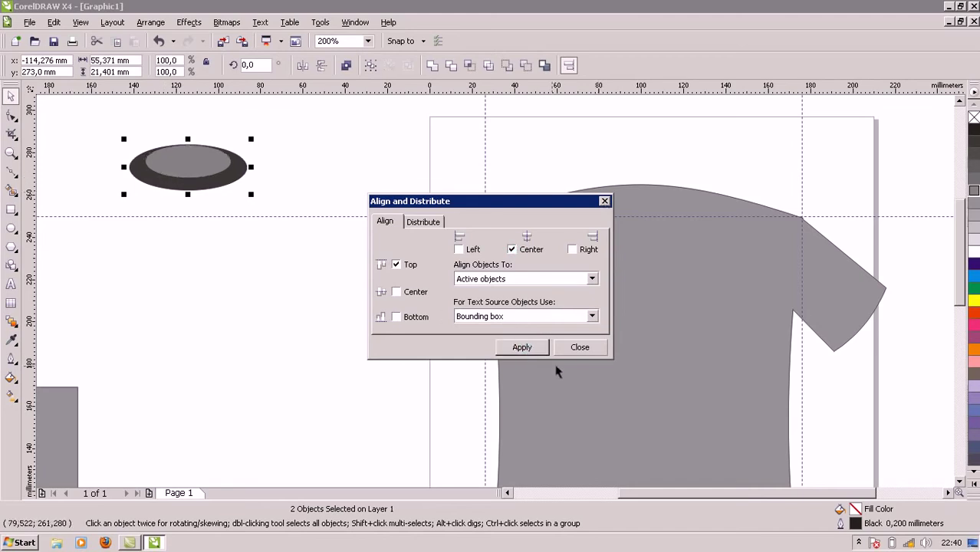
left_click(579, 348)
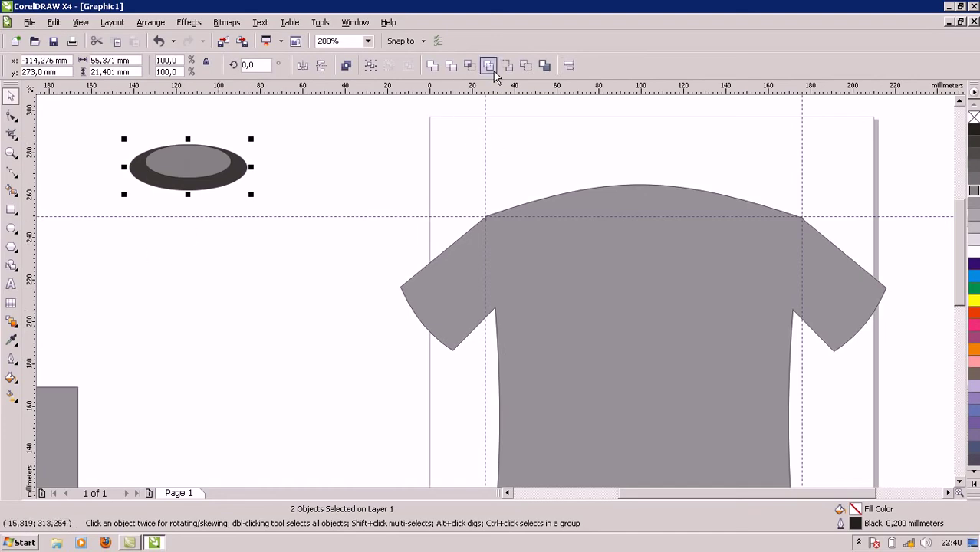
Subtract the small ellipse from the large dark one to form a collar ring, and select the ring.
left_click(525, 69)
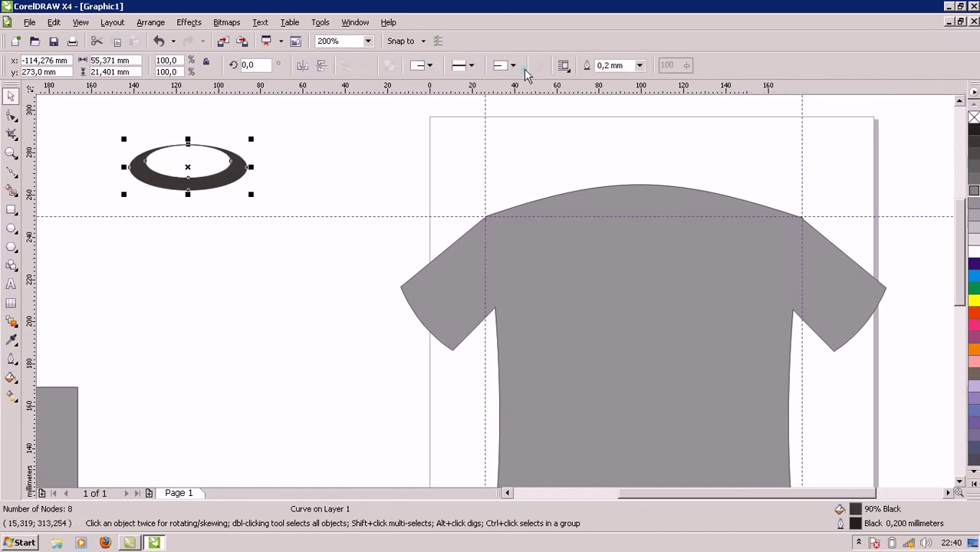
left_click(362, 203)
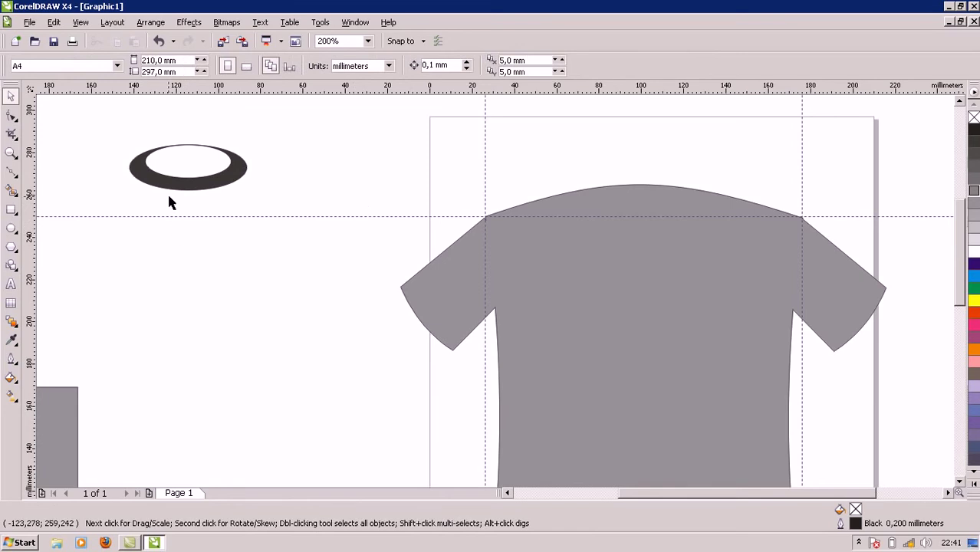
left_click(188, 148)
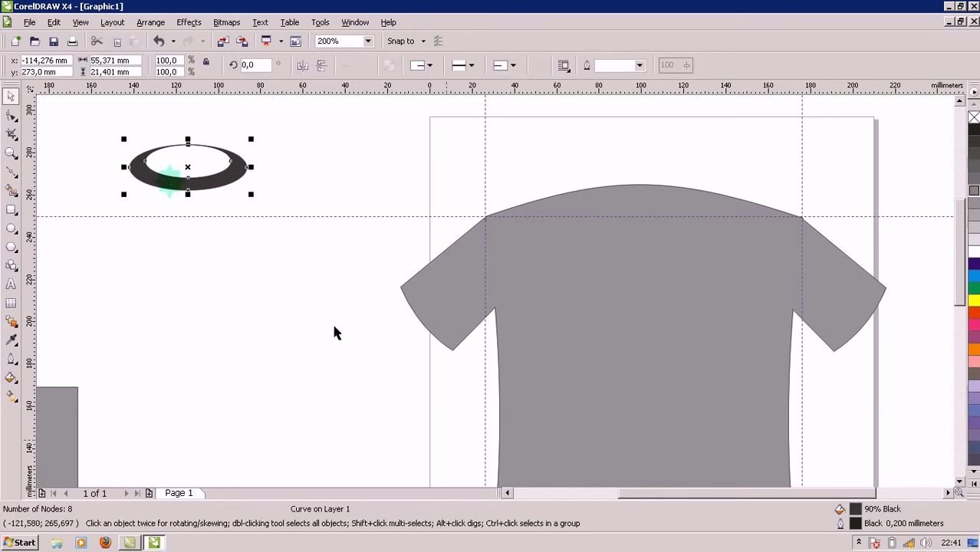
left_click(859, 543)
left_click(859, 542)
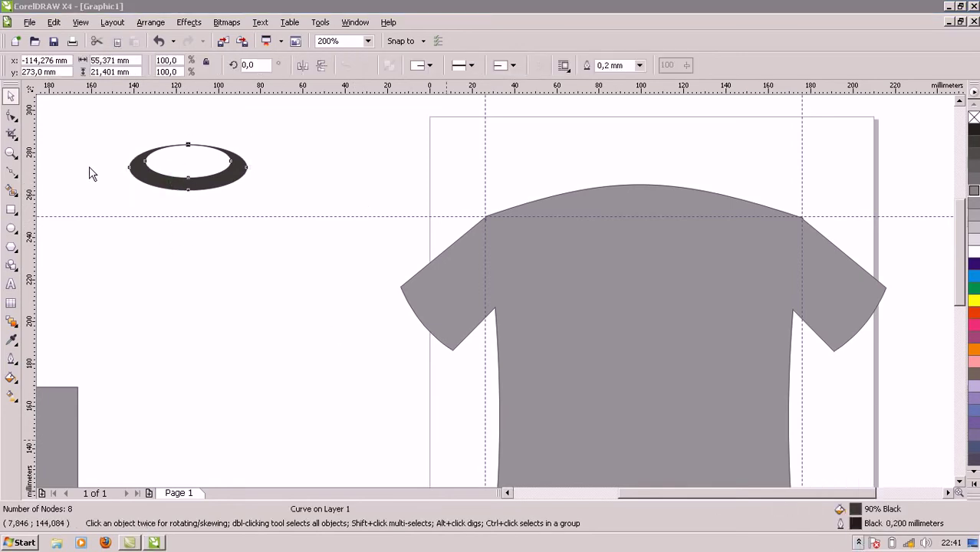
left_click(161, 182)
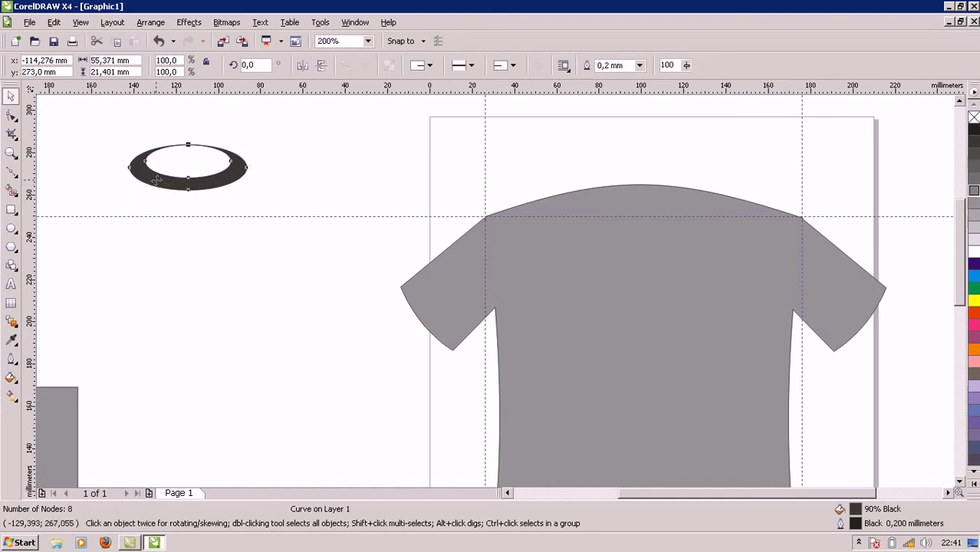
left_click(156, 179)
left_click(160, 178)
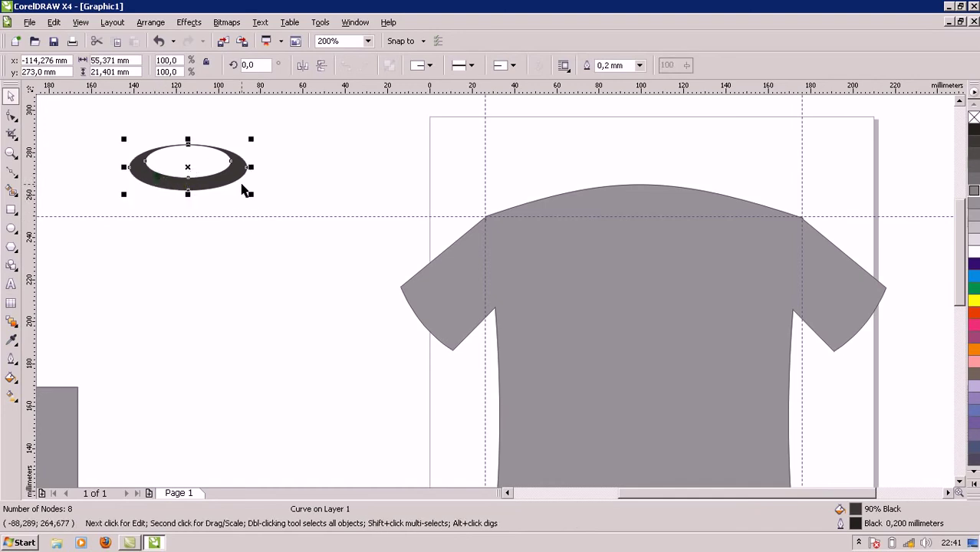
left_click(287, 184)
Move the collar ring onto the T-shirt's neck area and align it with the shirt by top and horizontal centre.
left_click(219, 183)
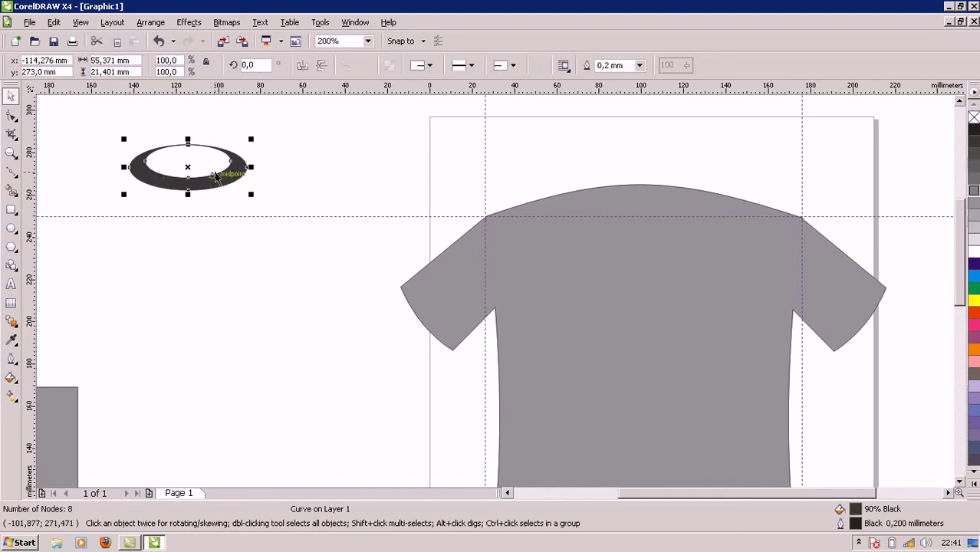
left_click_drag(218, 182, 661, 212)
left_click(663, 276, "shift")
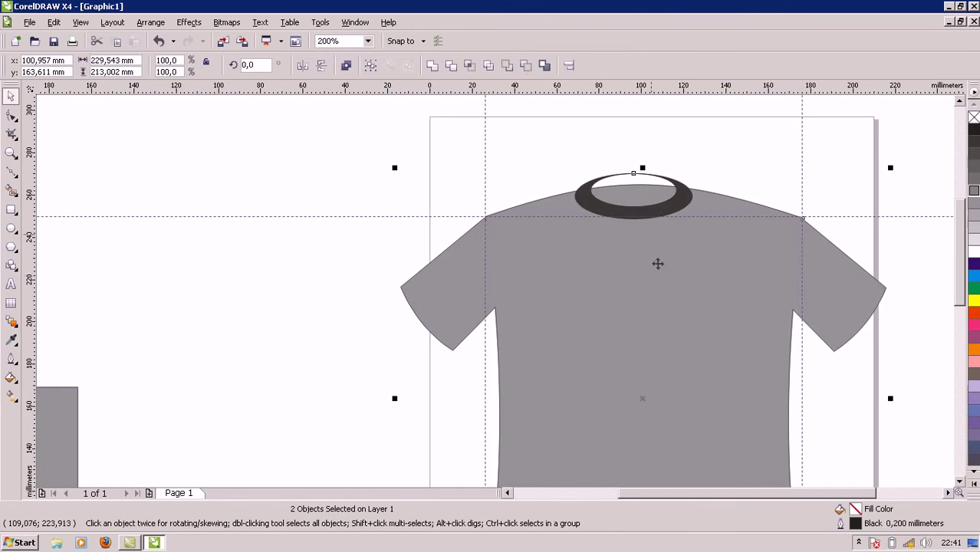
left_click(568, 68)
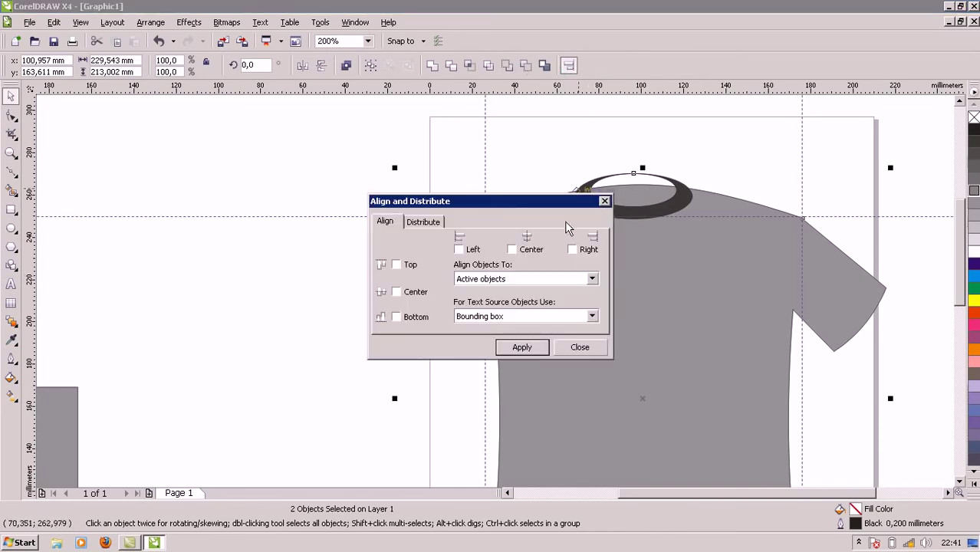
left_click(511, 249)
left_click(396, 264)
left_click(522, 348)
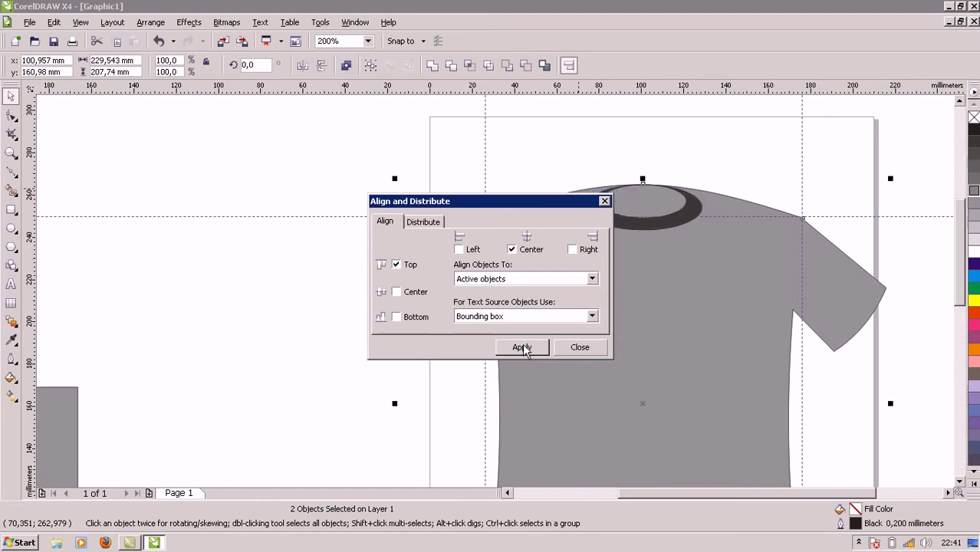
left_click(604, 202)
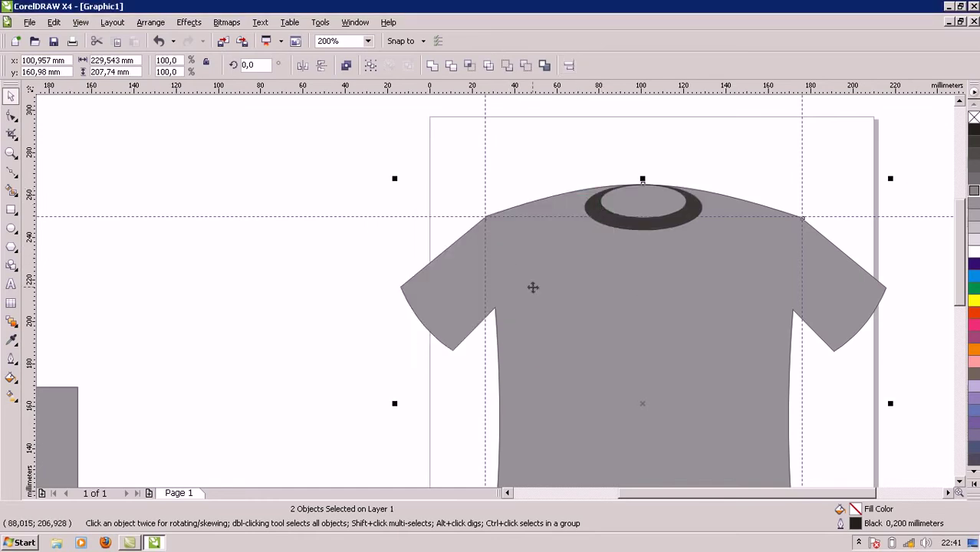
Move the collar ring straight up about 8.5 mm so its upper part extends above the shirt's neckline.
left_click(300, 226)
left_click(624, 227)
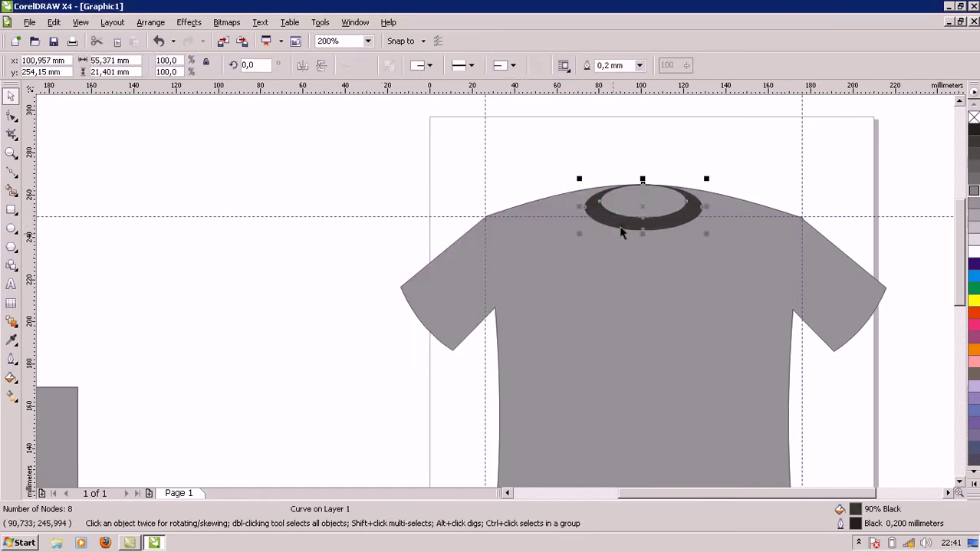
left_click_drag(642, 181, 642, 164)
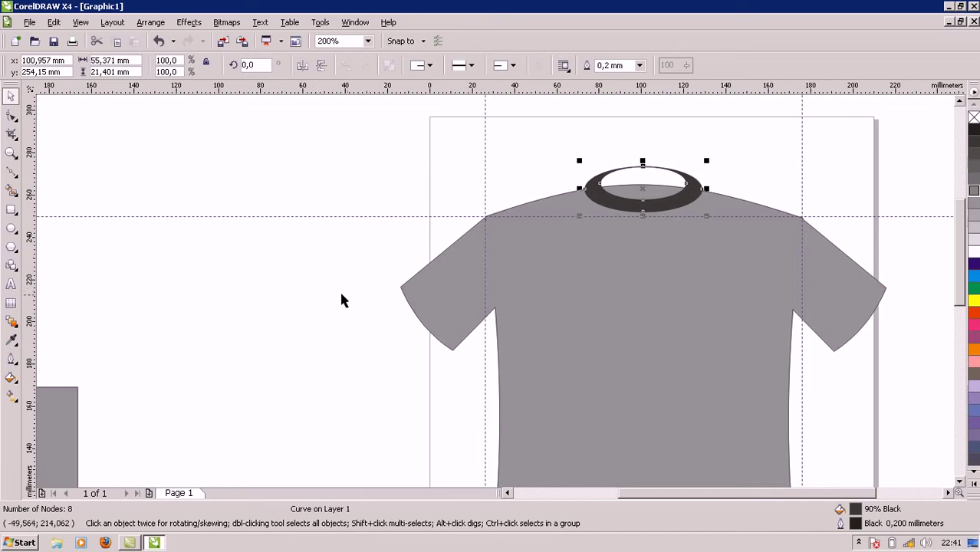
Create the intersection of the collar ring and the T-shirt body as a separate collar shape.
left_click(516, 290, "shift")
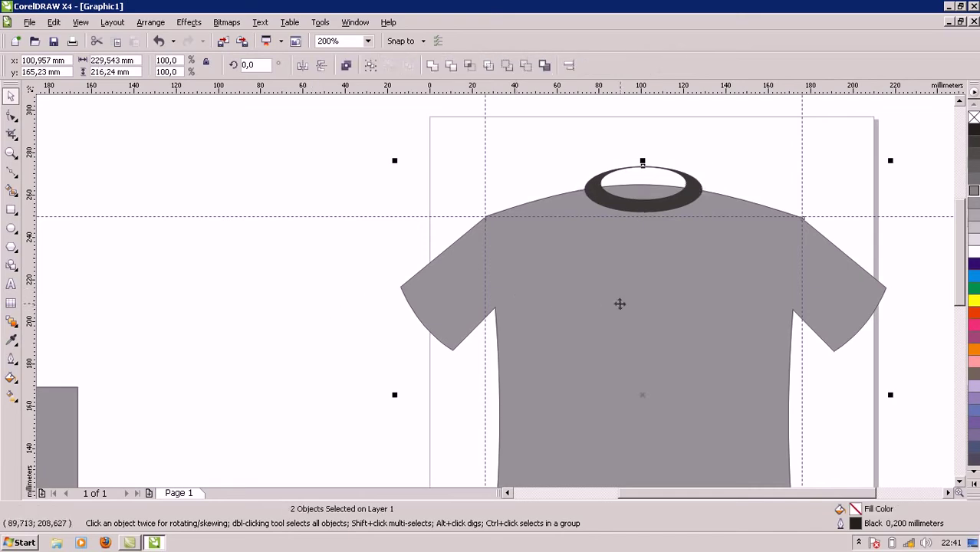
left_click(253, 206)
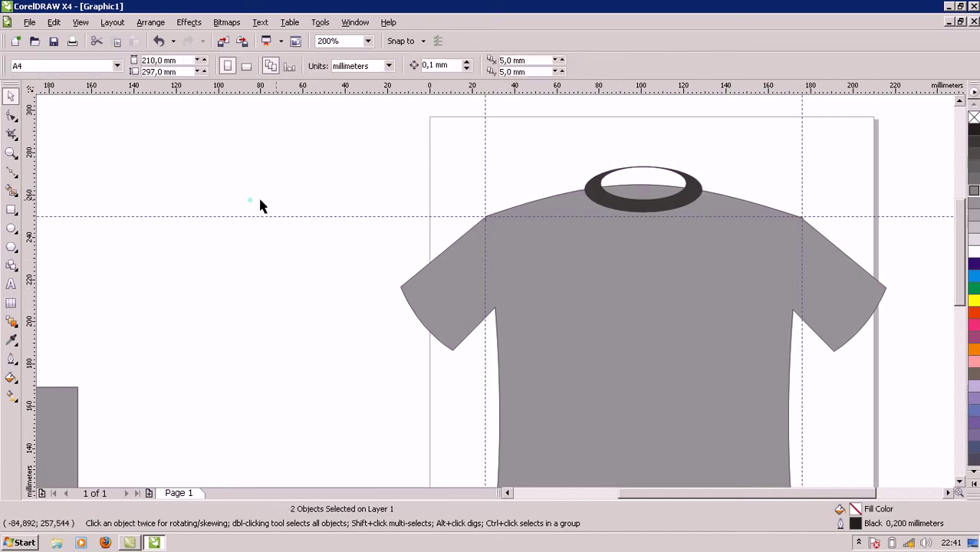
left_click(630, 209)
left_click(515, 274, "shift")
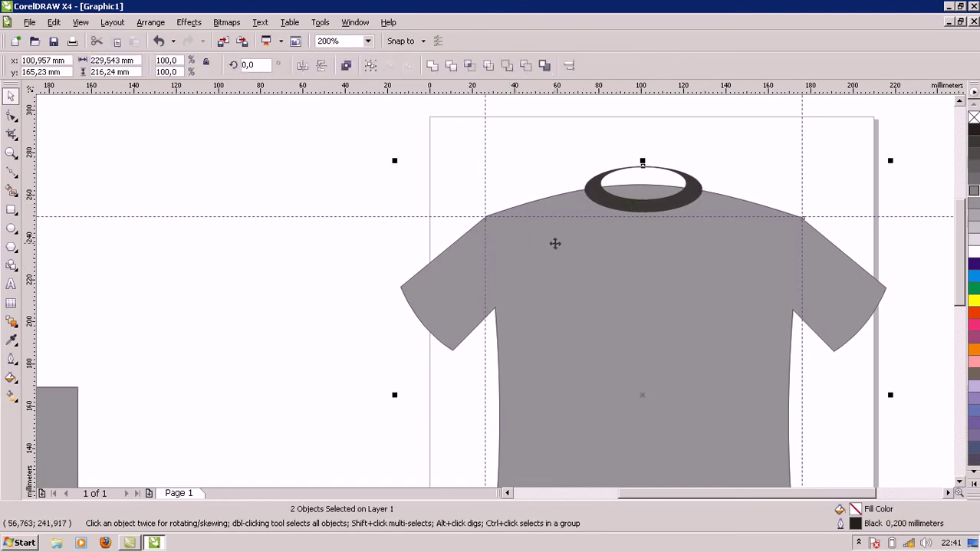
left_click(474, 70)
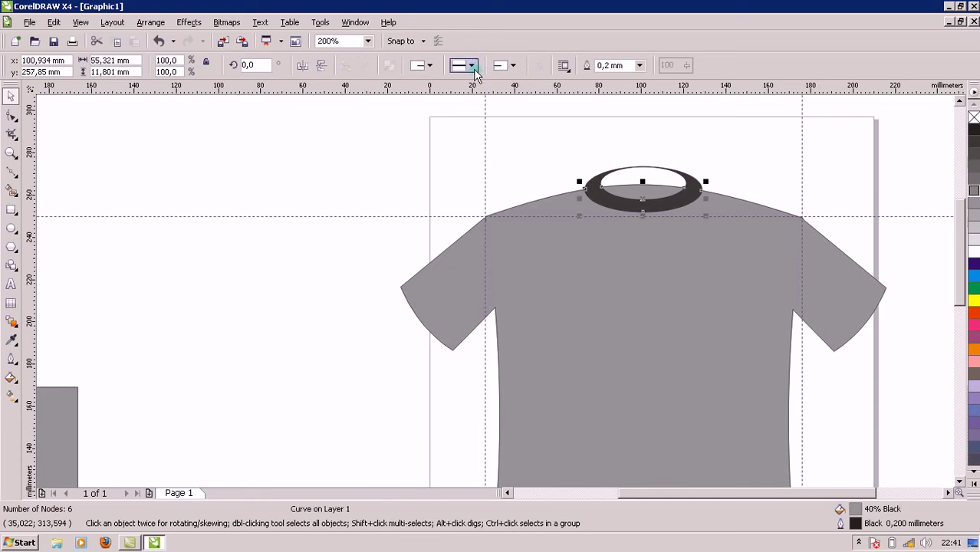
Move the original ring to the empty area left of the shirt and fill the intersected collar shape with 90% Black.
left_click(404, 188)
left_click_drag(602, 181, 265, 158)
left_click(634, 206)
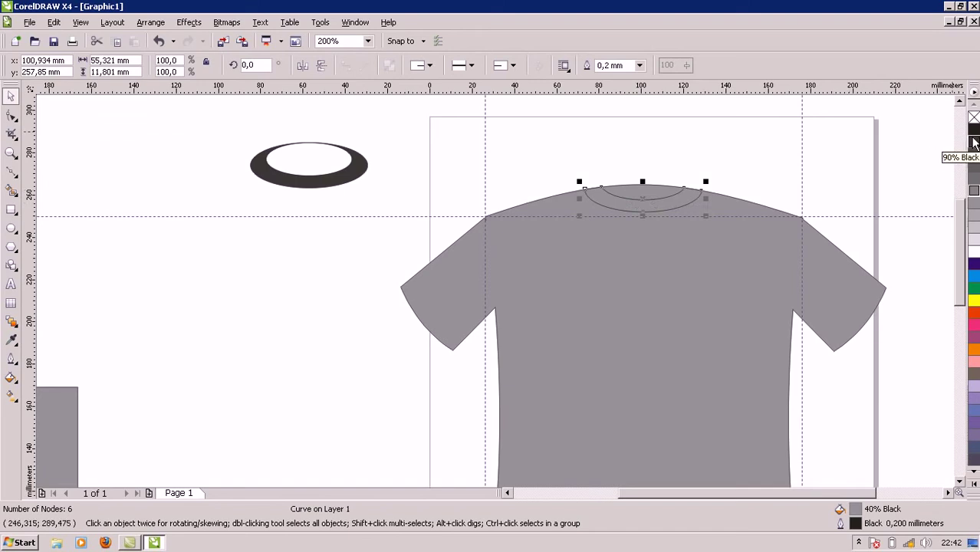
left_click(974, 142)
left_click(739, 157)
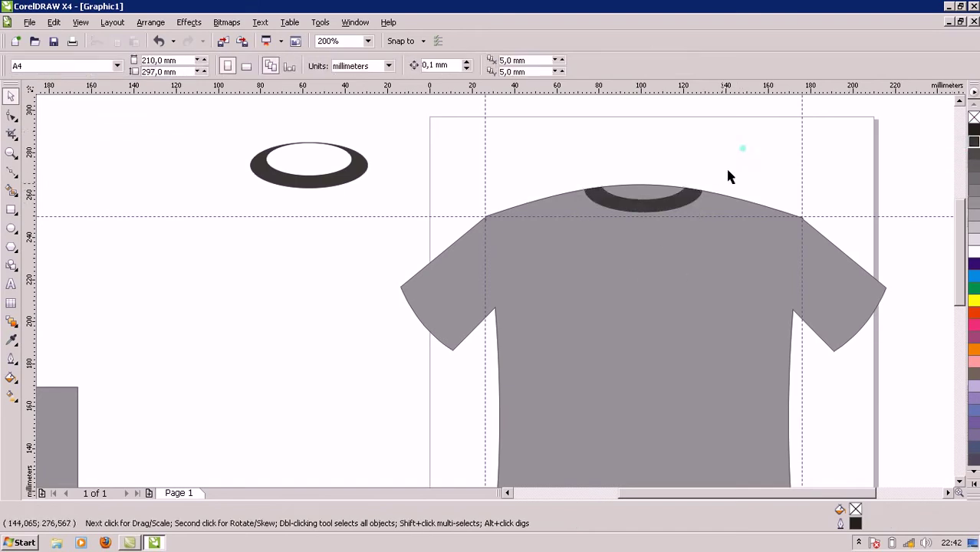
Examine the T-shirt's collar, sleeves and lower body at overall and close-up magnification.
scroll(687, 441, "down", 2)
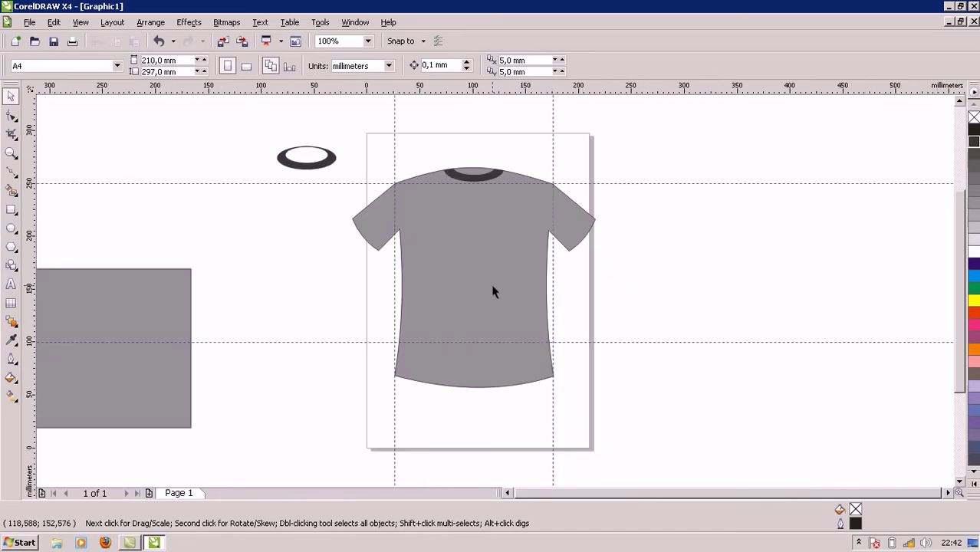
scroll(495, 293, "up", 2)
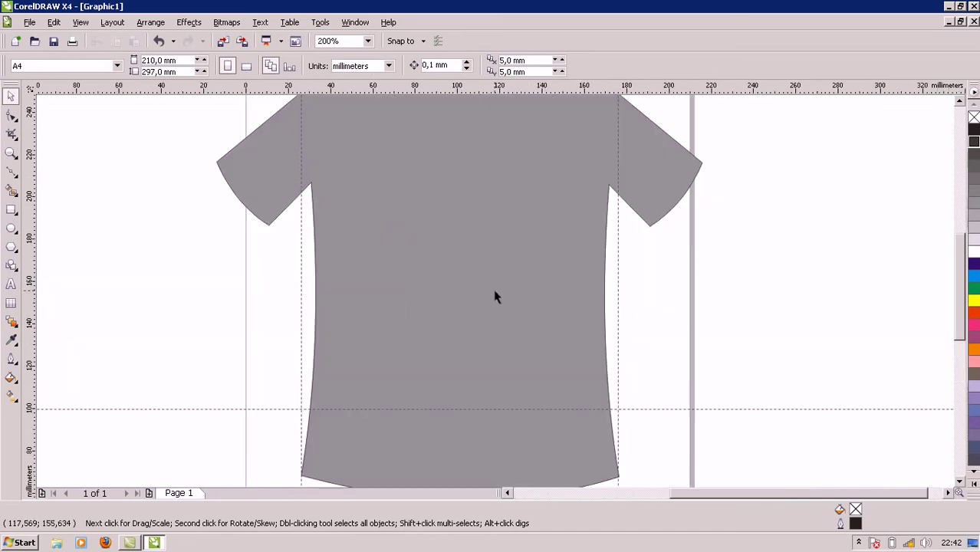
scroll(495, 297, "down", 2)
scroll(945, 324, "up", 2)
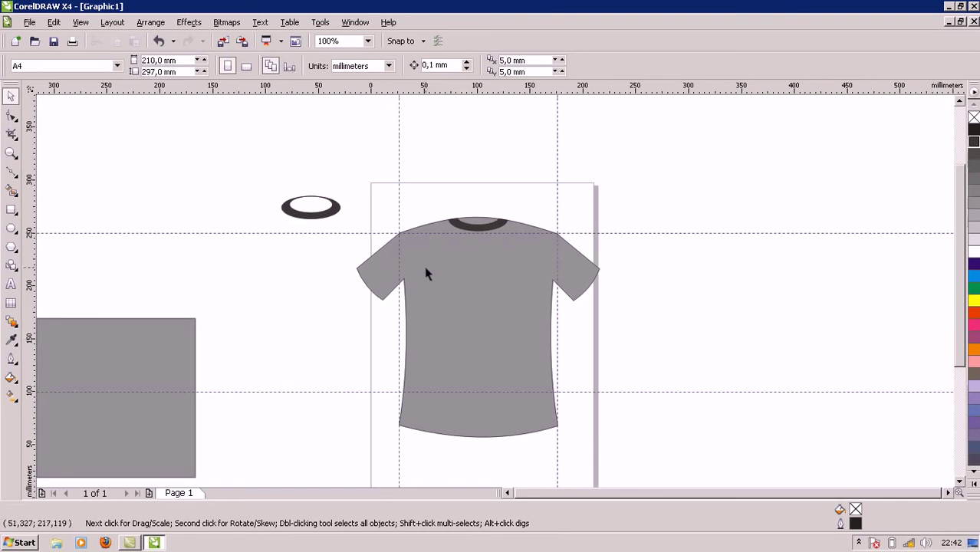
scroll(427, 273, "up", 1)
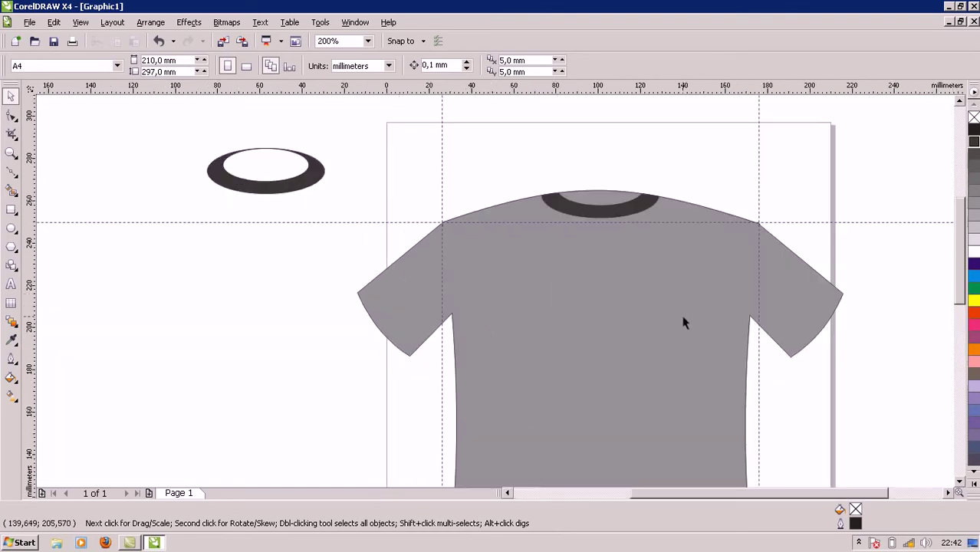
left_click(596, 191)
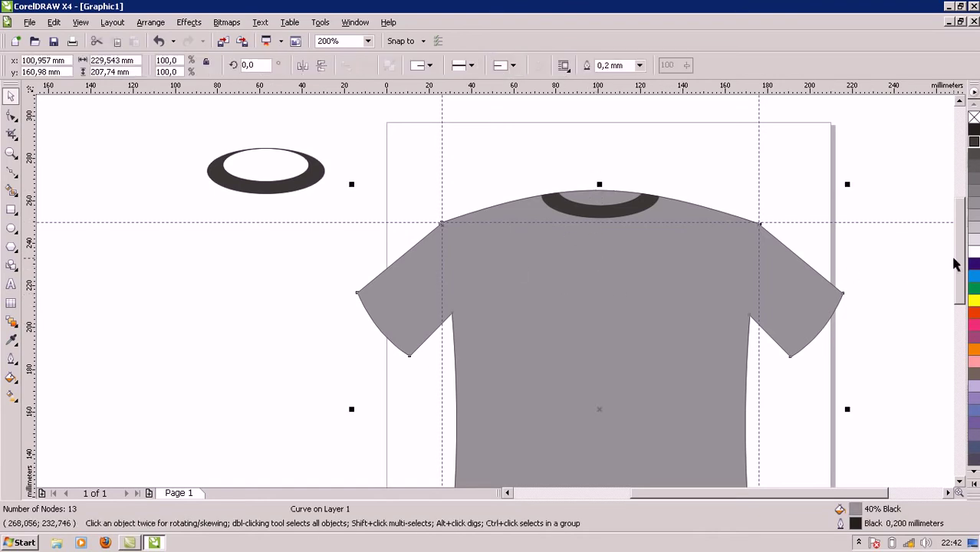
left_click_drag(955, 263, 964, 303)
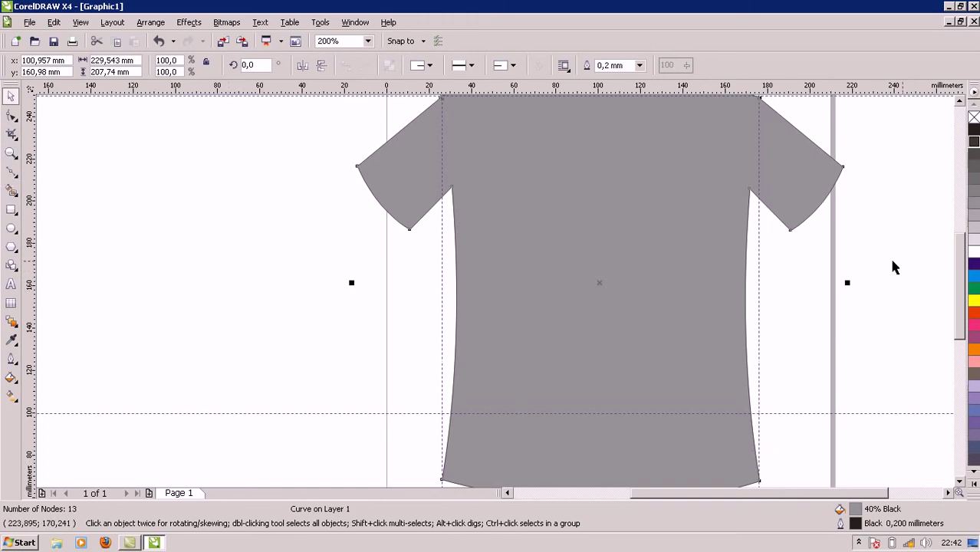
left_click_drag(959, 312, 957, 284)
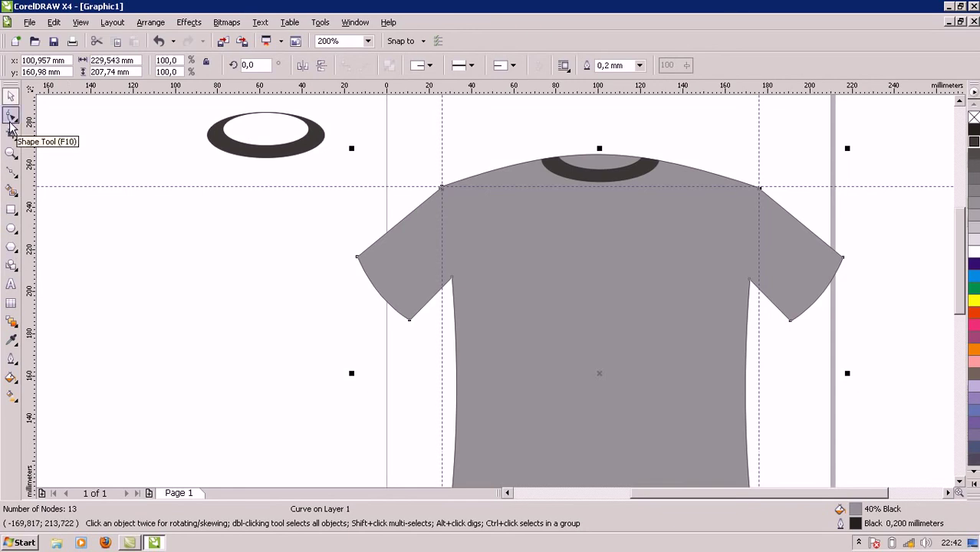
Draw a straight line about 24 mm wide and 30 mm high across the left sleeve, just inside its hem.
left_click(12, 172)
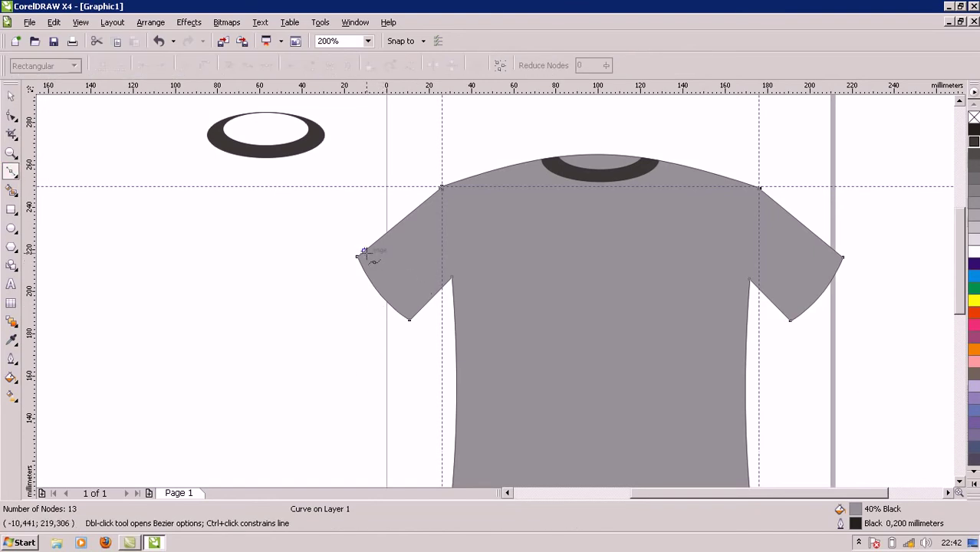
left_click(365, 253)
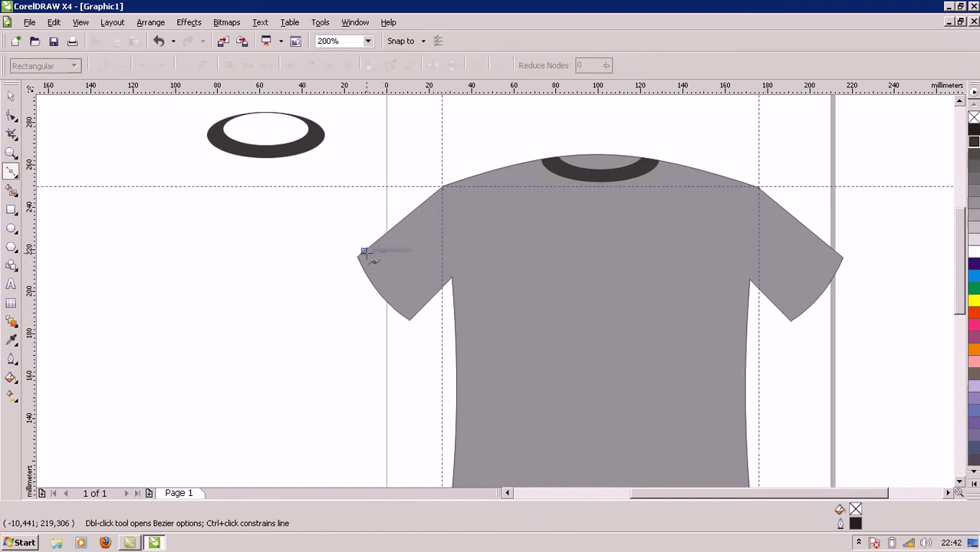
left_click(414, 314)
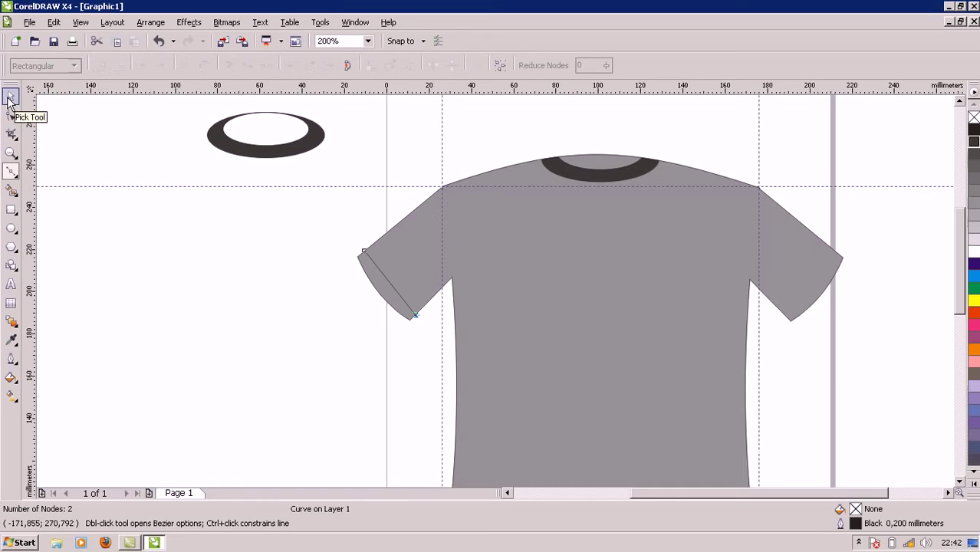
Convert the straight cuff line to a curve and bend it to run parallel to the left sleeve's hem.
left_click(11, 115)
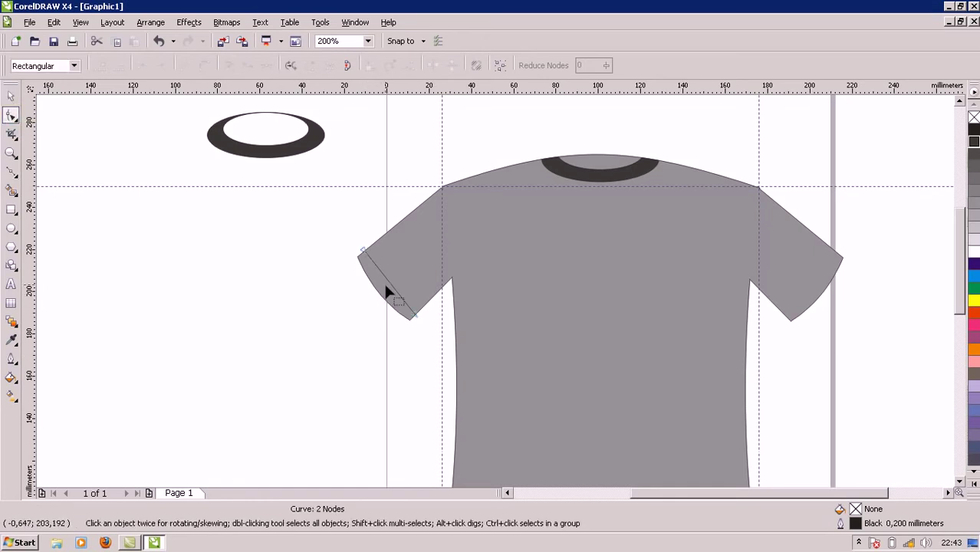
left_click_drag(388, 282, 387, 285)
left_click(388, 283)
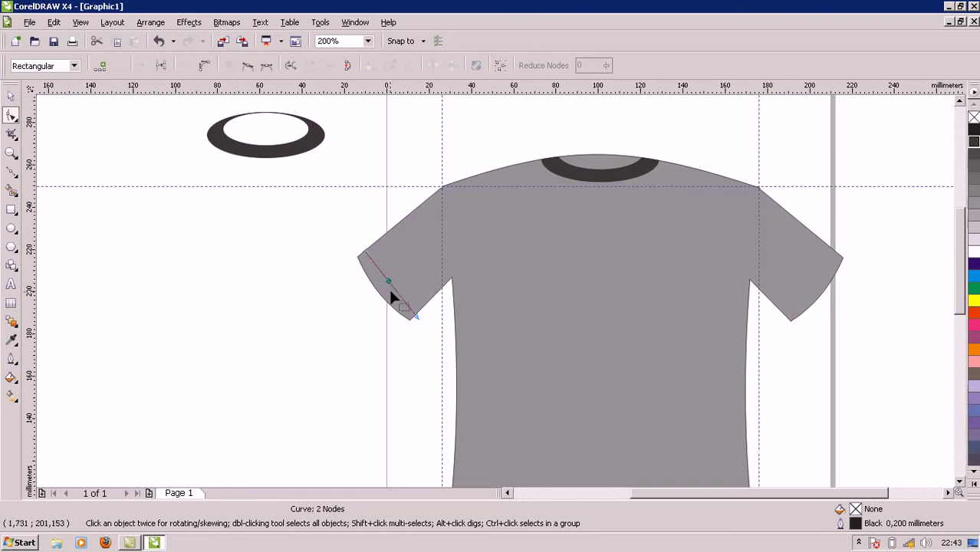
left_click(204, 66)
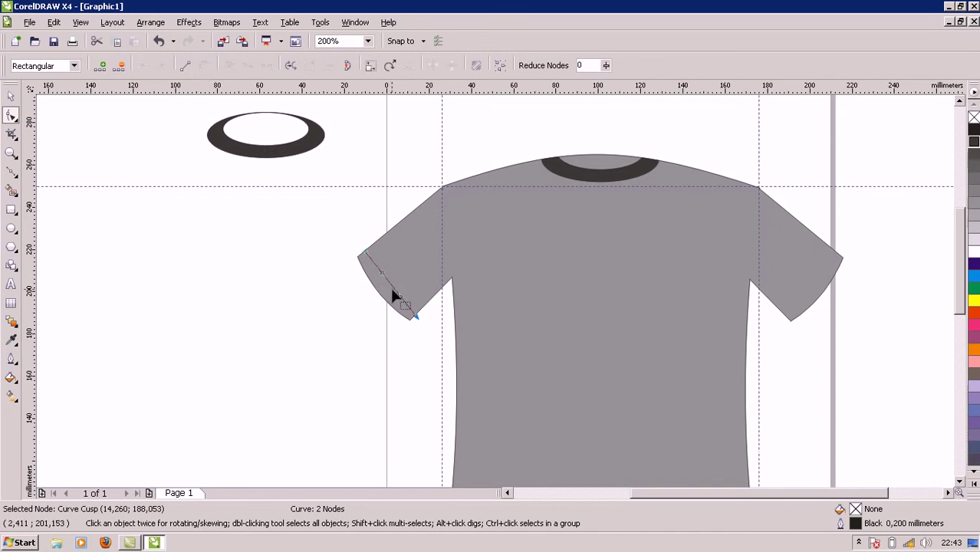
mouse_move(391, 284)
left_mouse_down()
mouse_move(386, 292)
mouse_move(394, 289)
left_mouse_up()
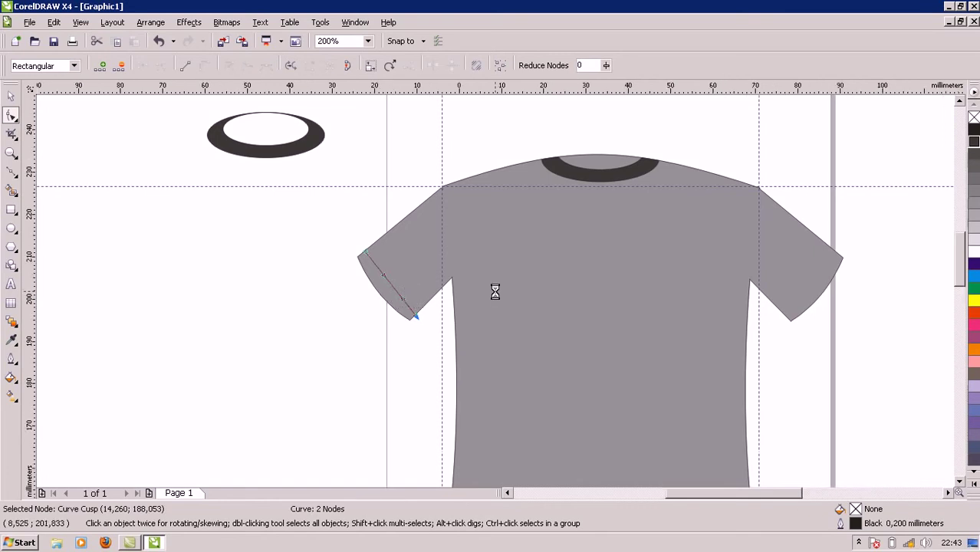
scroll(497, 291, "up", 1)
left_click_drag(472, 294, 465, 301)
left_click(413, 332)
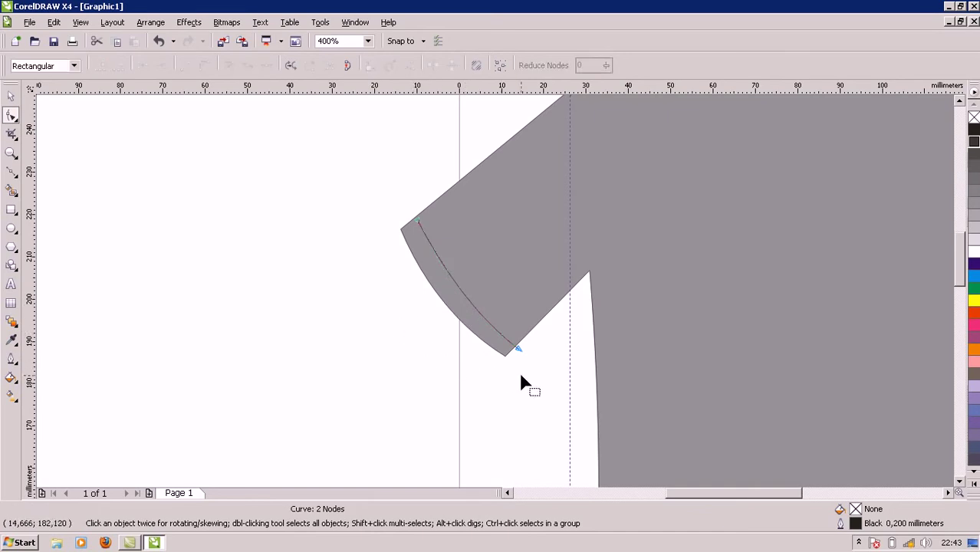
Try to shift only the cuff curve's lower end node left onto the sleeve's underside edge.
left_click(518, 351)
left_click_drag(518, 350, 514, 347)
left_click(518, 365)
key("ctrl+z")
key("Left")
key("Left")
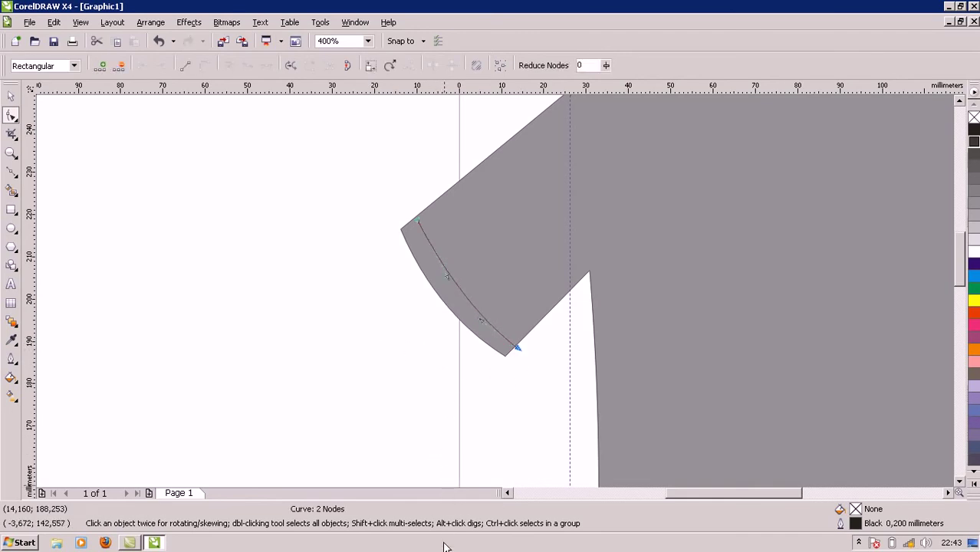
key("Left")
key("Left")
key("Left")
key("Left")
key("Left")
key("Left")
key("Left")
key("Left")
key("Left")
key("Left")
key("Left")
key("Left")
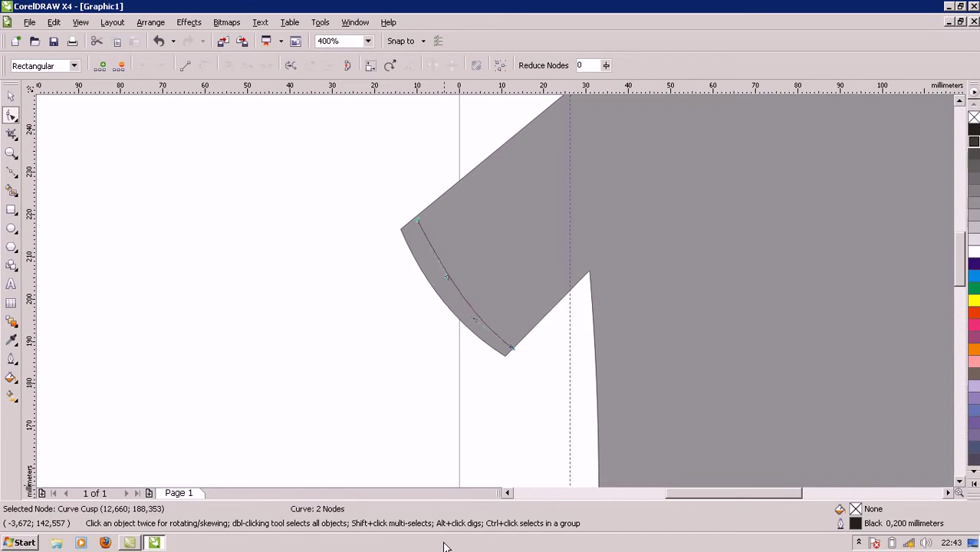
key("ctrl+z")
Move the whole cuff curve about 1.1 mm left and 0.5 mm up so its ends meet the sleeve's edges.
left_click(401, 335)
left_click(463, 291)
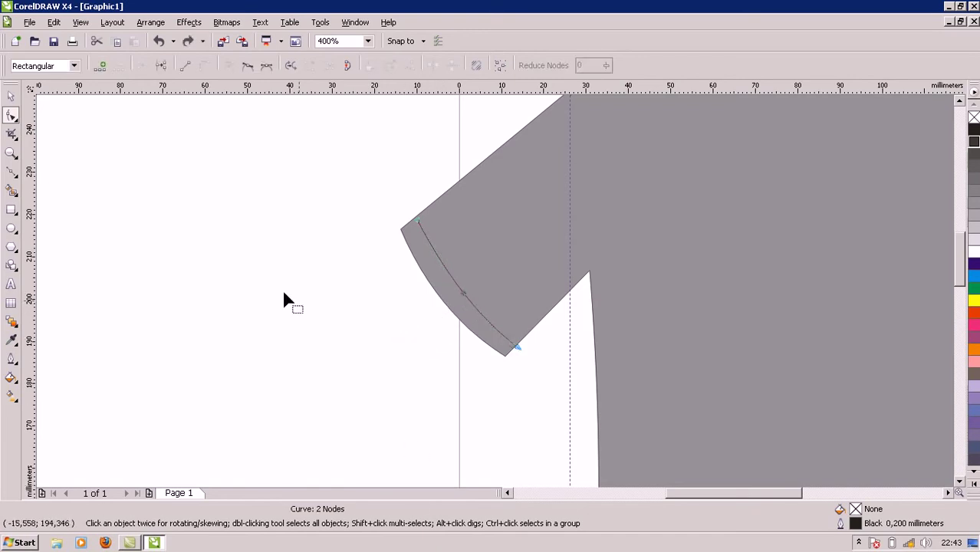
left_click(11, 96)
left_click_drag(463, 290, 457, 291)
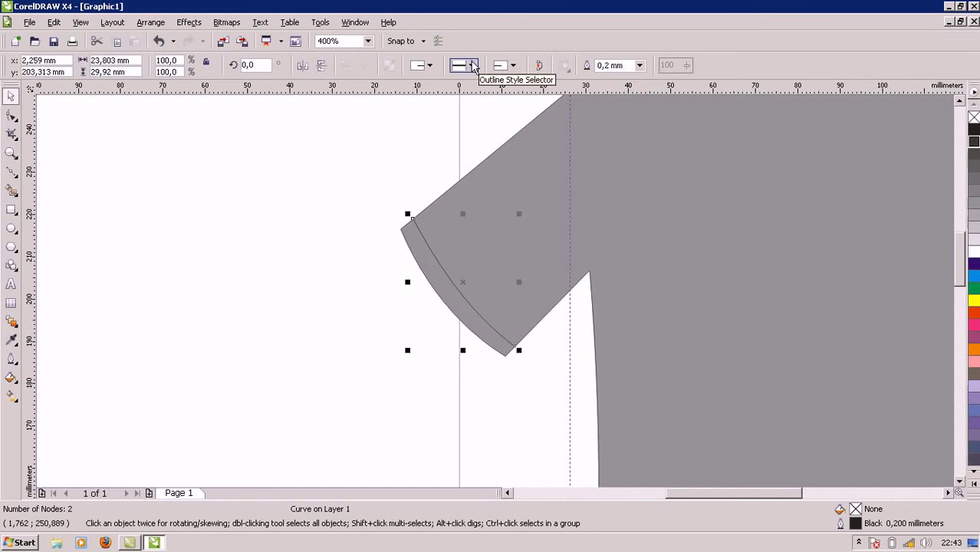
Try several dash patterns on the cuff curve and give it a long-dashed outline with clear gaps.
left_click(471, 66)
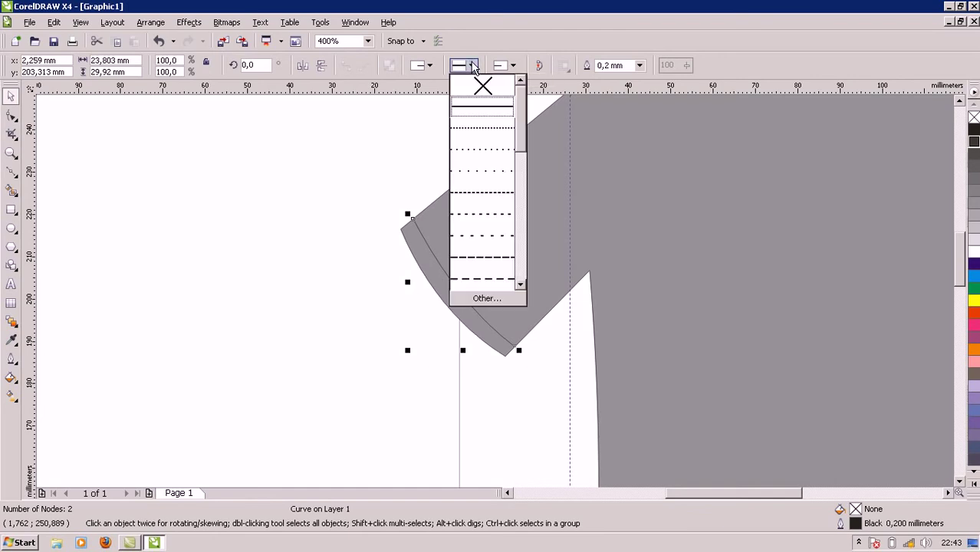
left_click(489, 254)
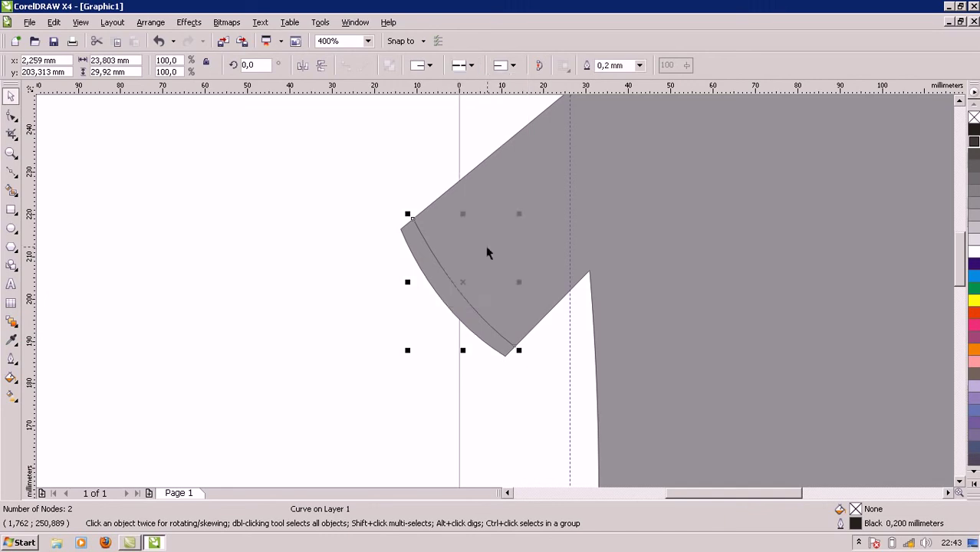
left_click(468, 66)
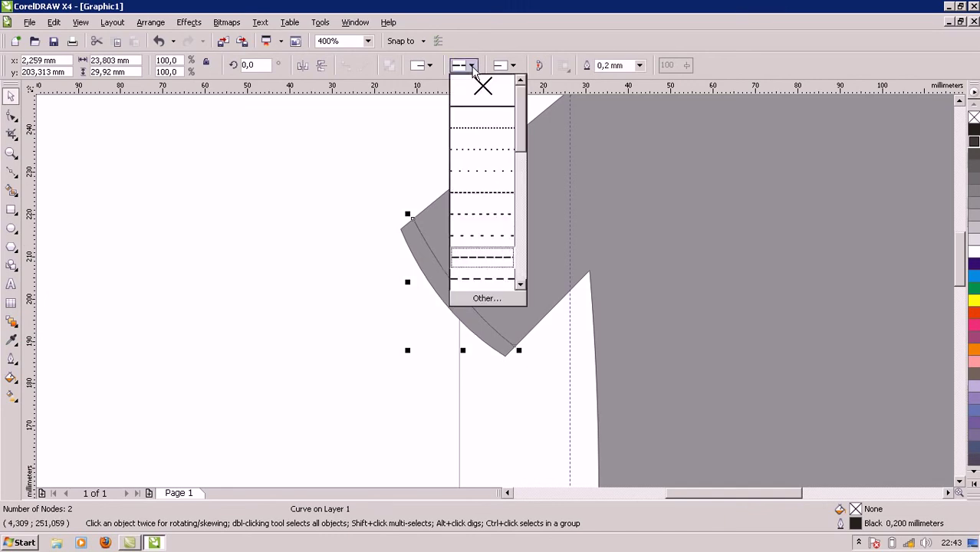
left_click(482, 236)
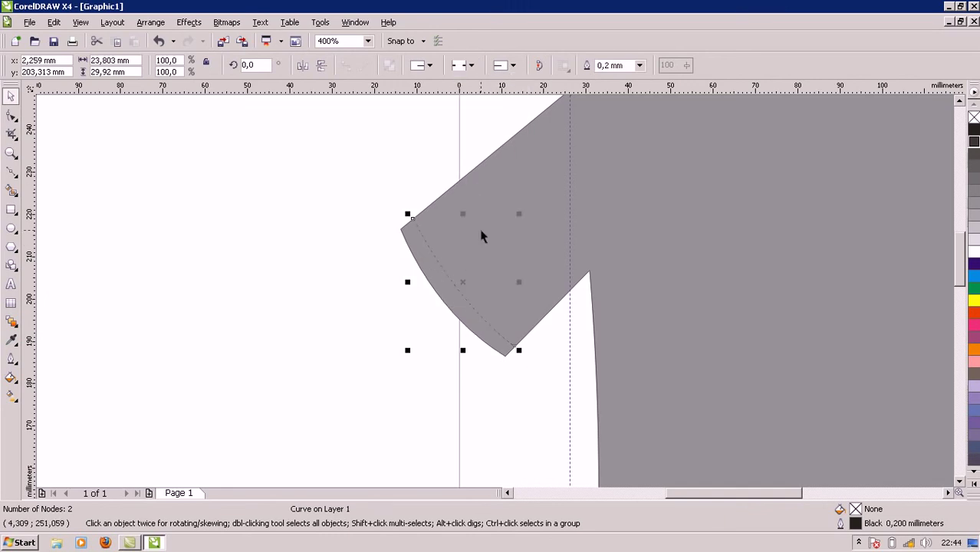
left_click(473, 66)
left_click(474, 198)
left_click(471, 65)
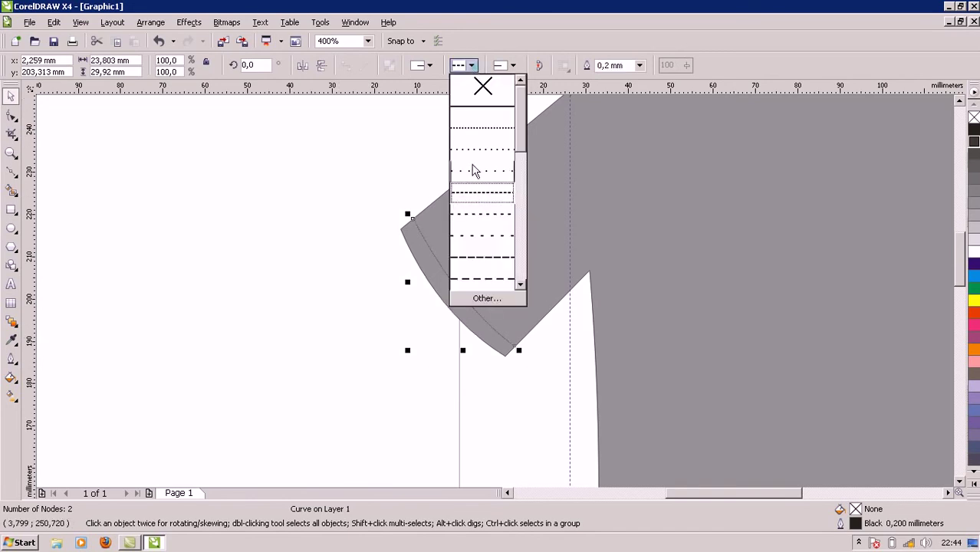
left_click(482, 279)
left_click(349, 354)
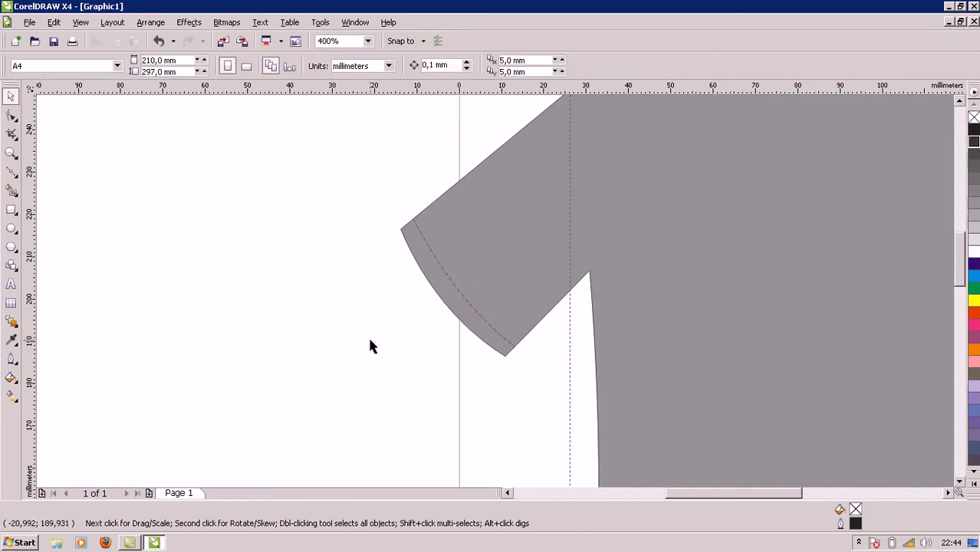
Place a horizontally mirrored copy of the dashed cuff curve just inside the right sleeve's hem.
left_click(509, 350)
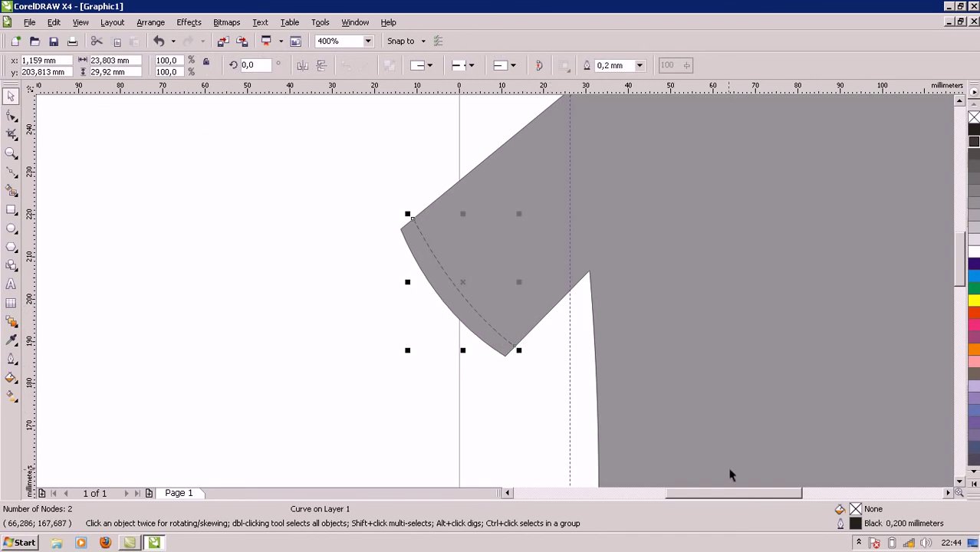
left_click_drag(721, 499, 752, 499)
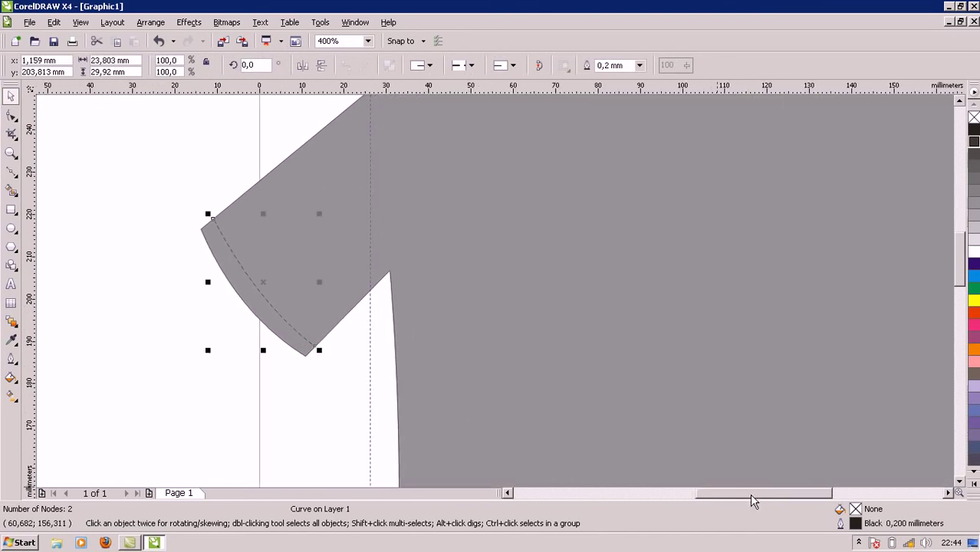
scroll(314, 266, "down", 1)
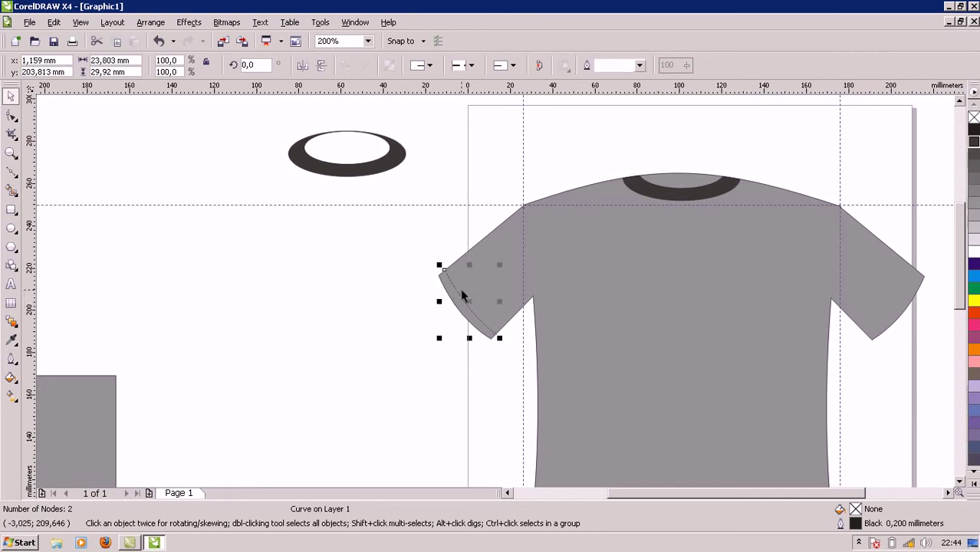
left_click_drag(469, 293, 745, 271)
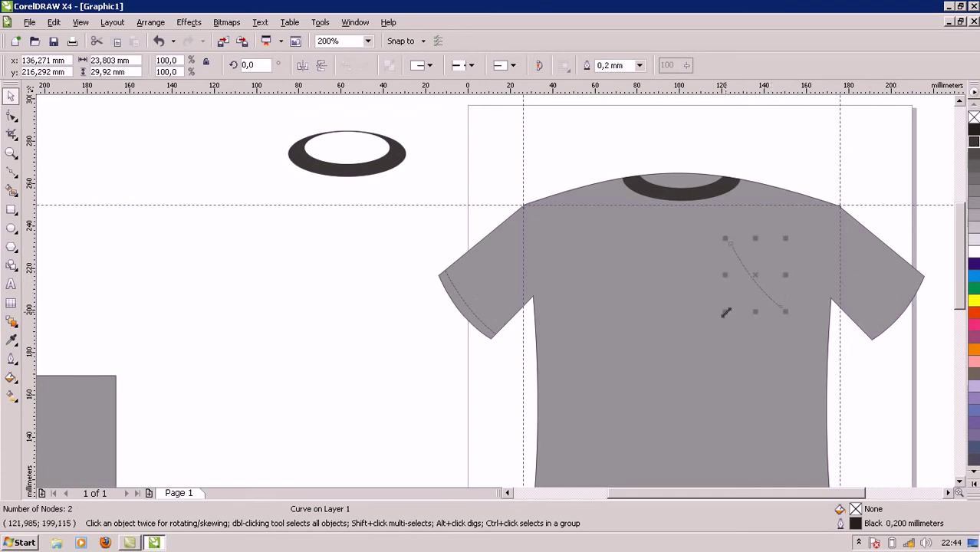
left_click_drag(723, 274, 883, 321)
scroll(887, 363, "up", 1)
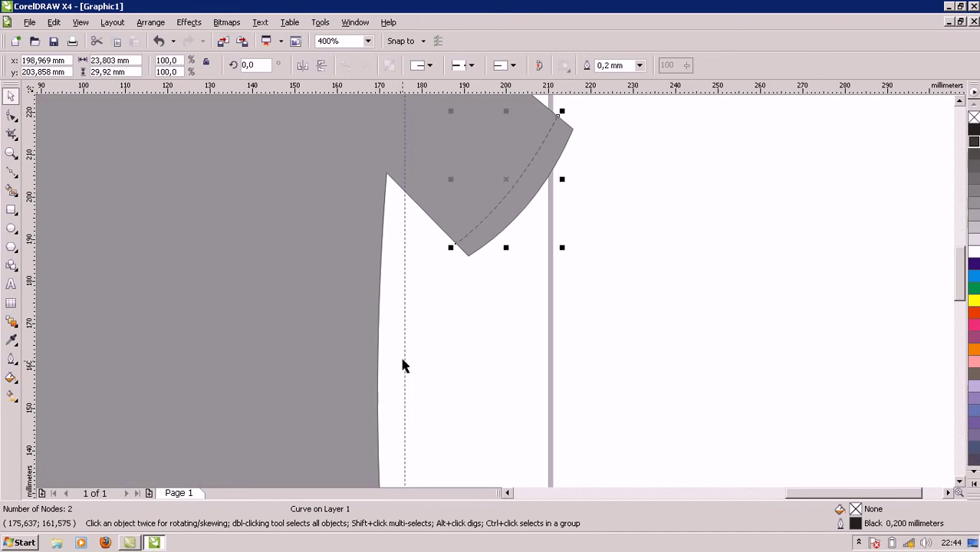
scroll(404, 356, "down", 2)
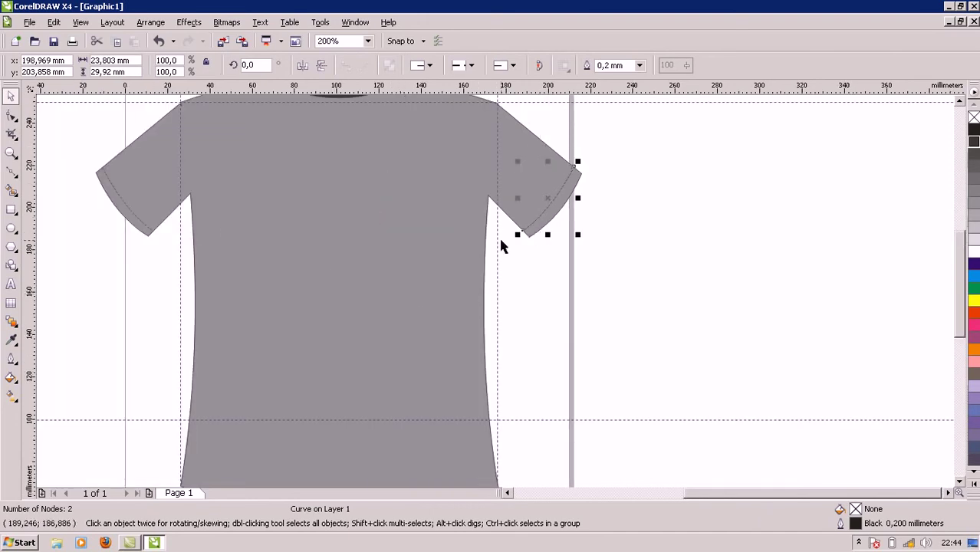
left_click(348, 315)
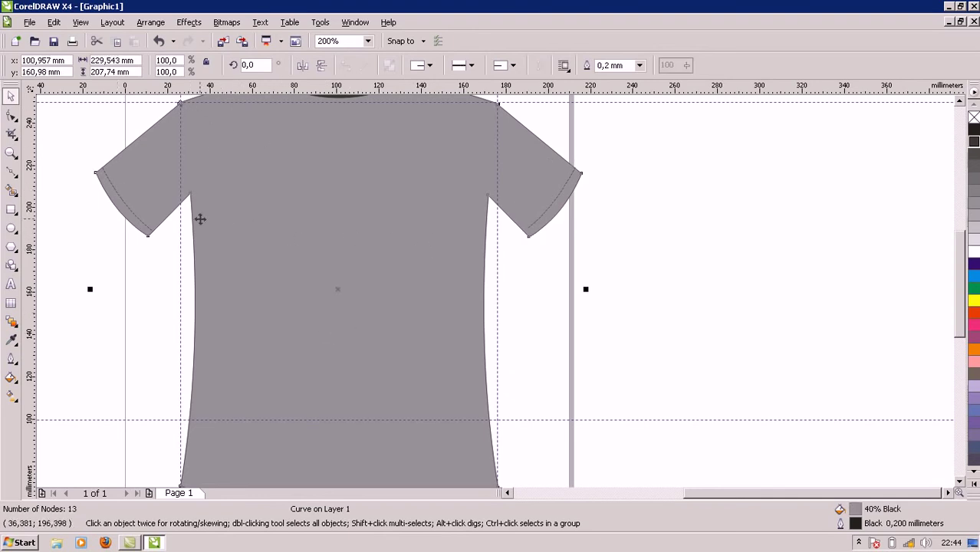
Duplicate the left dashed cuff curve and place the copy with its upper end on the left shoulder corner.
left_click(124, 206)
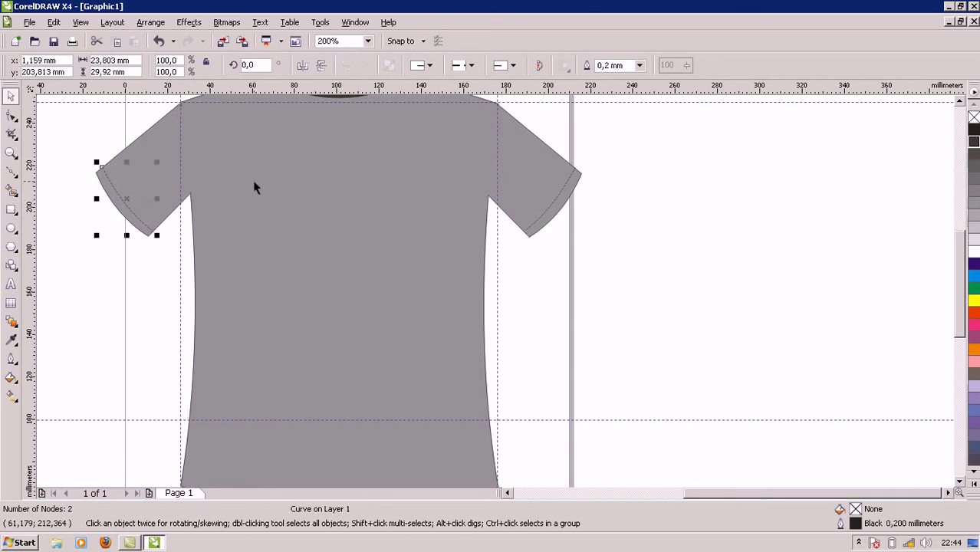
key("ctrl+d")
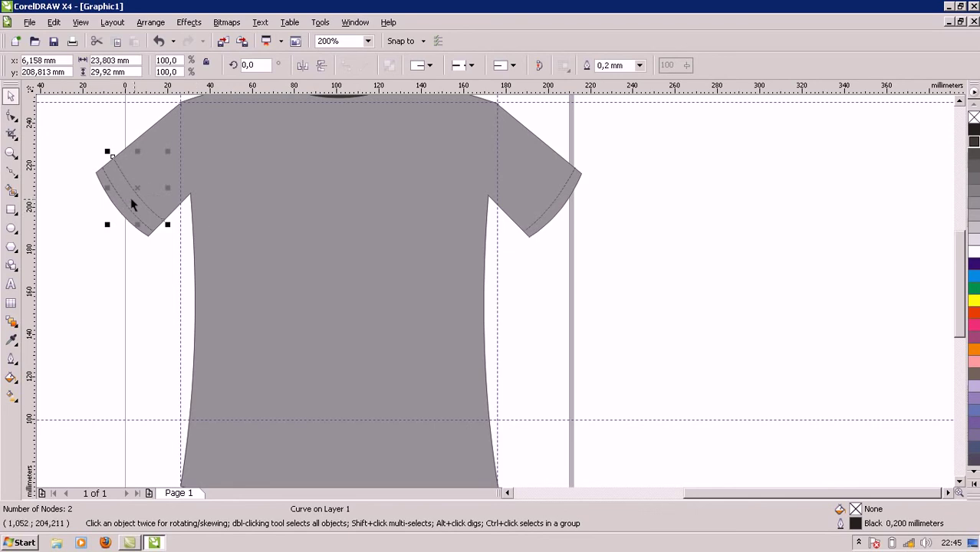
left_click_drag(140, 198, 246, 182)
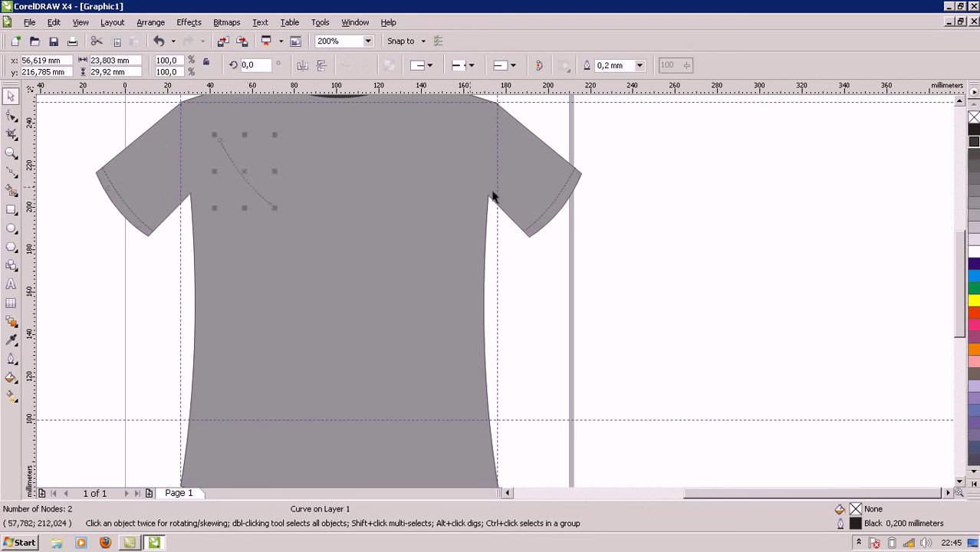
scroll(944, 277, "up", 3)
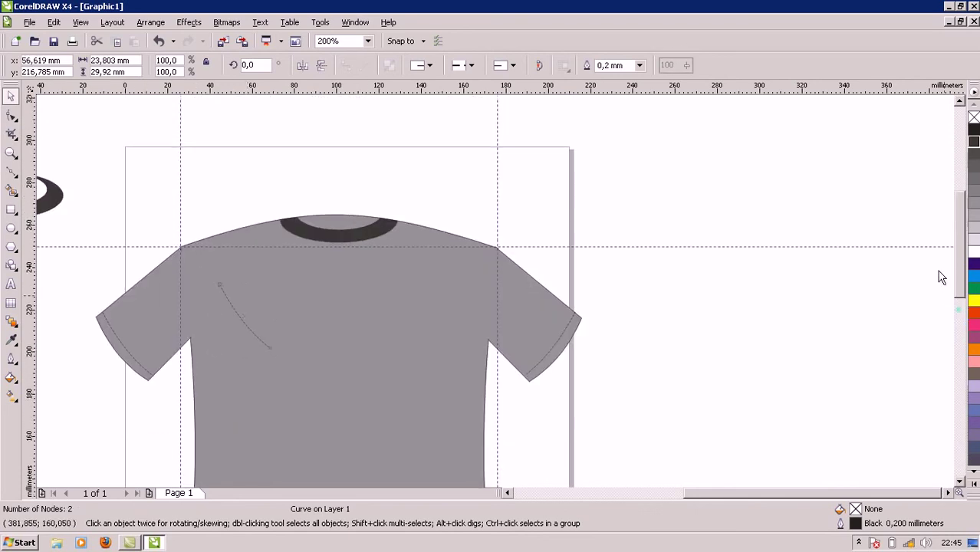
left_click_drag(251, 329, 213, 287)
scroll(213, 287, "up", 1)
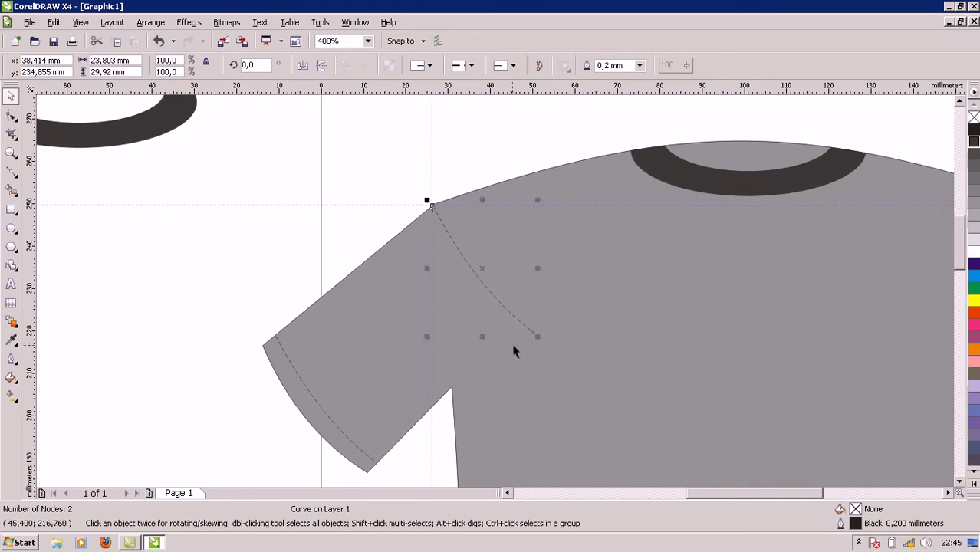
Rotate the copied curve to 327° about the left shoulder corner and scale it to 112.2% so it ends at the armpit.
left_click(488, 285)
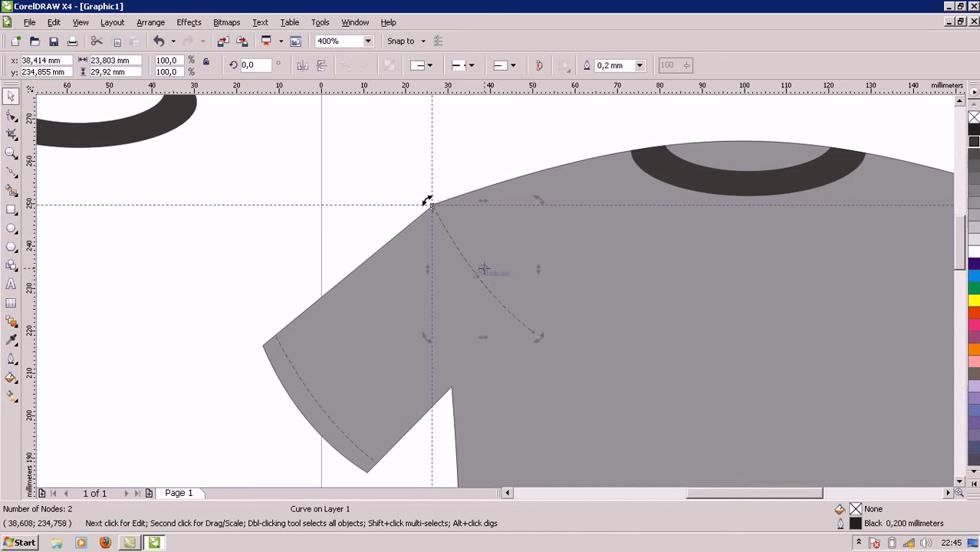
left_click_drag(483, 268, 431, 204)
left_click_drag(539, 340, 459, 389)
left_click(444, 366)
left_click(665, 308)
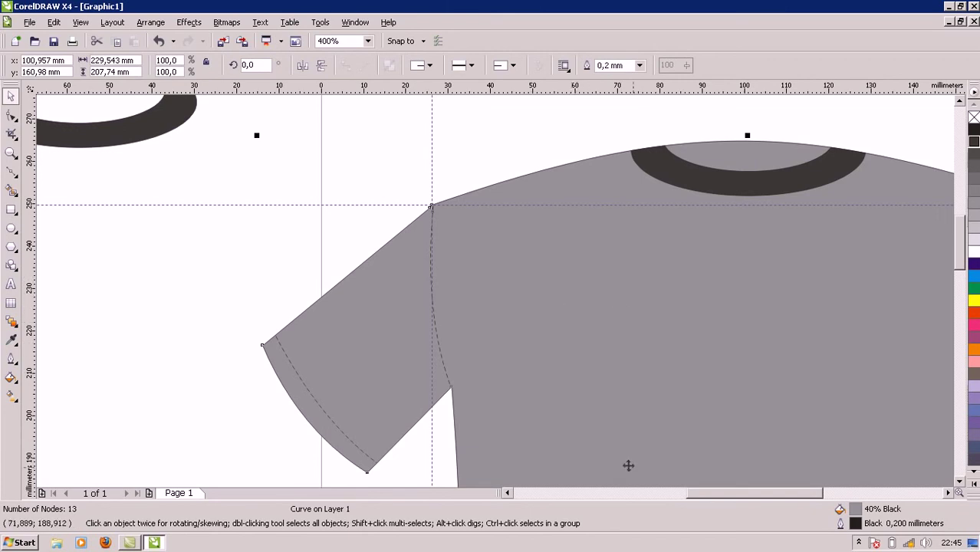
Duplicate the left armhole seam and move the copy so its upper end sits on the right shoulder corner.
left_click_drag(709, 497, 741, 496)
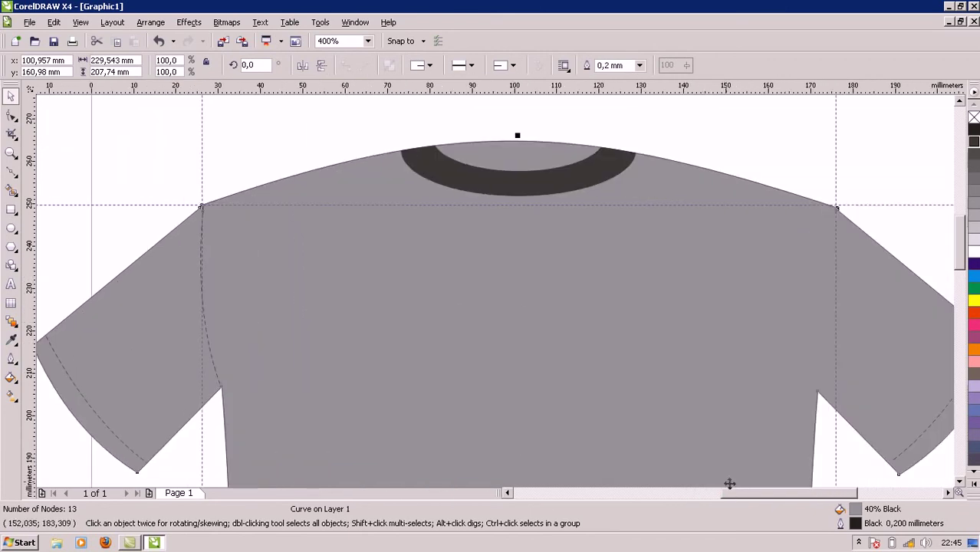
left_click(222, 384)
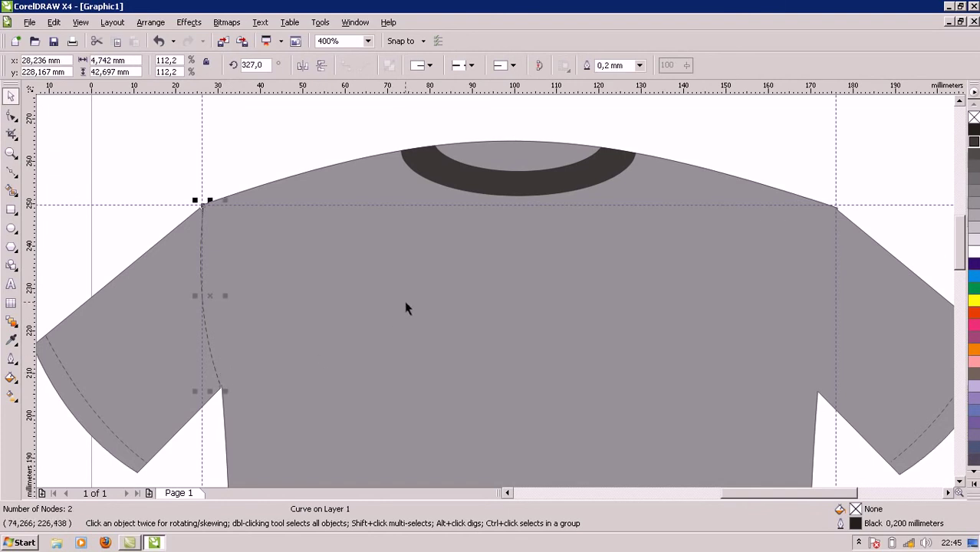
key("ctrl+d")
left_click_drag(240, 329, 841, 345)
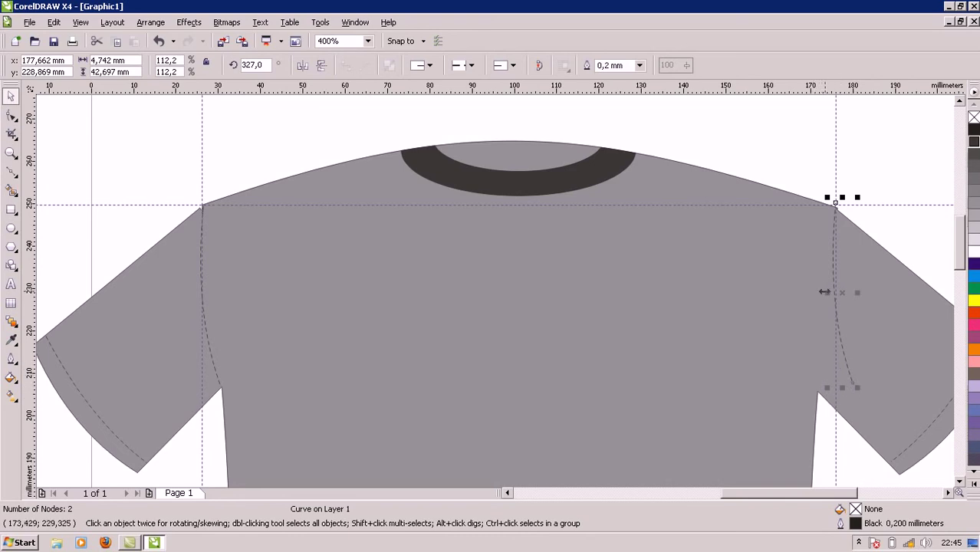
Mirror the copied armhole seam horizontally and fit it between the right shoulder corner and the right armpit.
left_click_drag(824, 292, 833, 325)
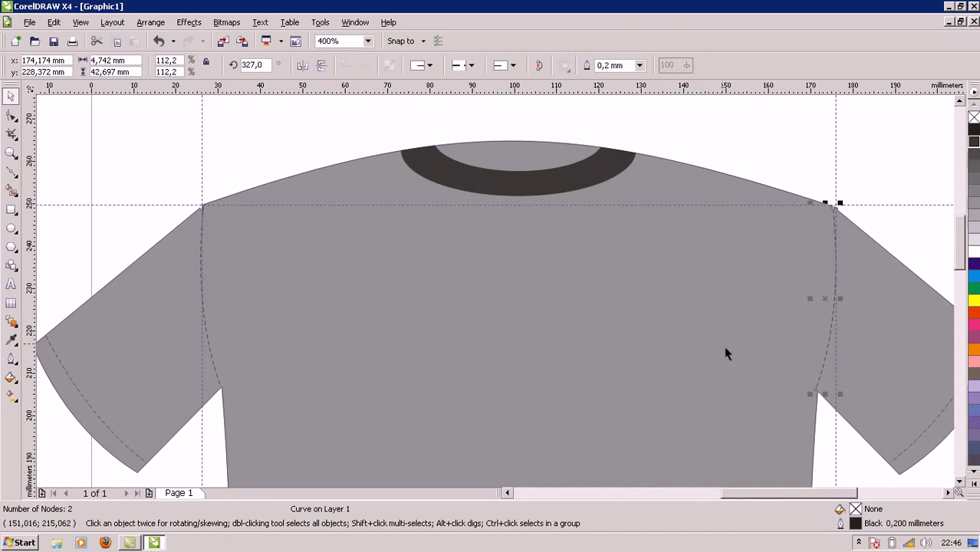
left_click(743, 374)
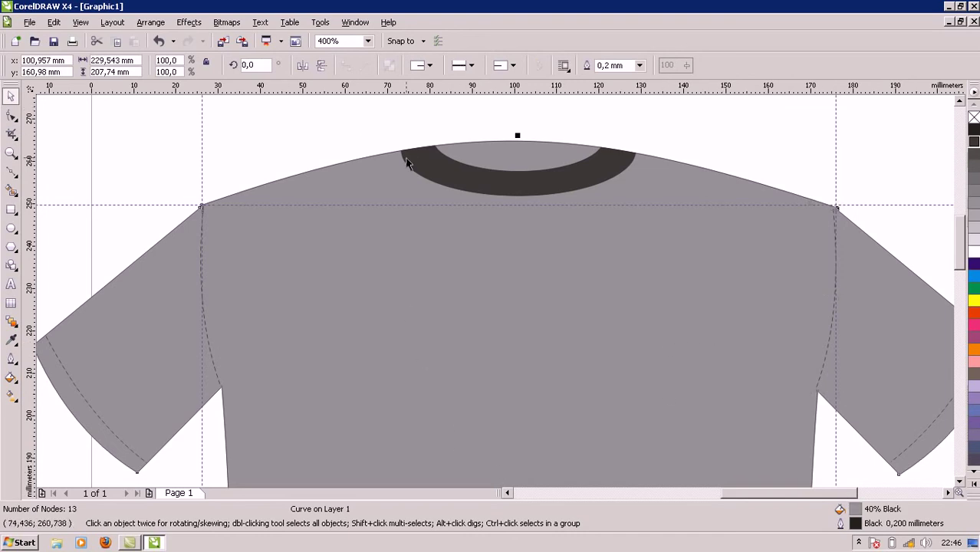
Duplicate the left armhole seam and move the copy so its upper end sits on the collar's left outer edge.
left_click(213, 359)
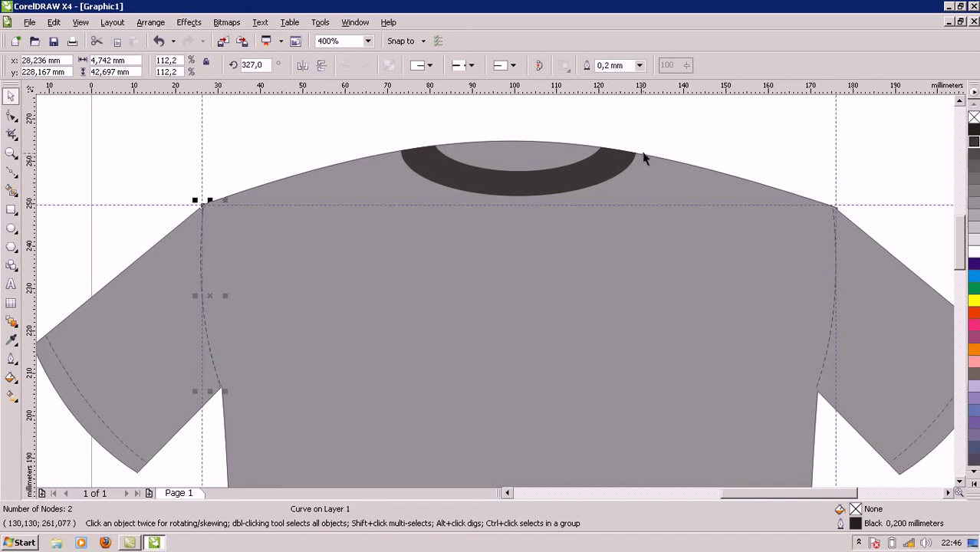
key("Right")
key("Up")
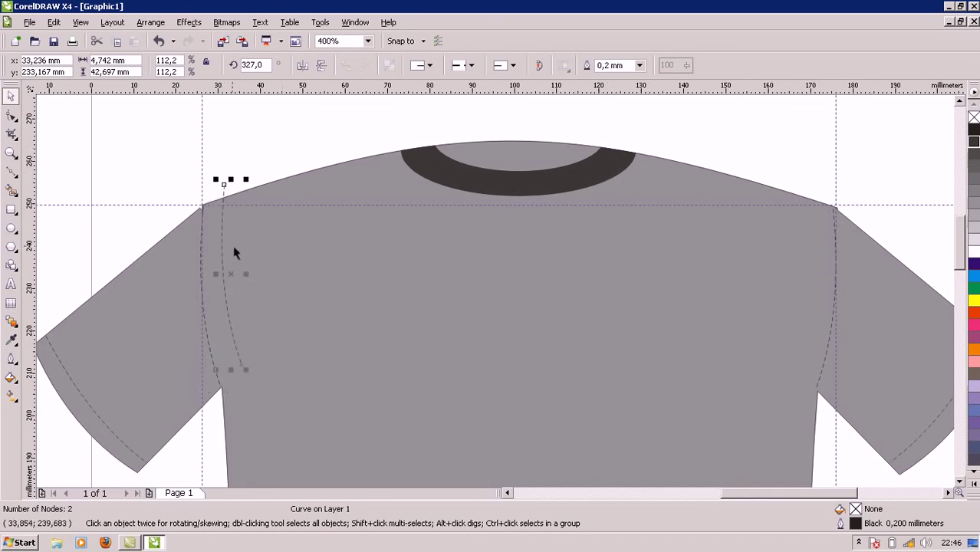
left_click_drag(220, 246, 400, 221)
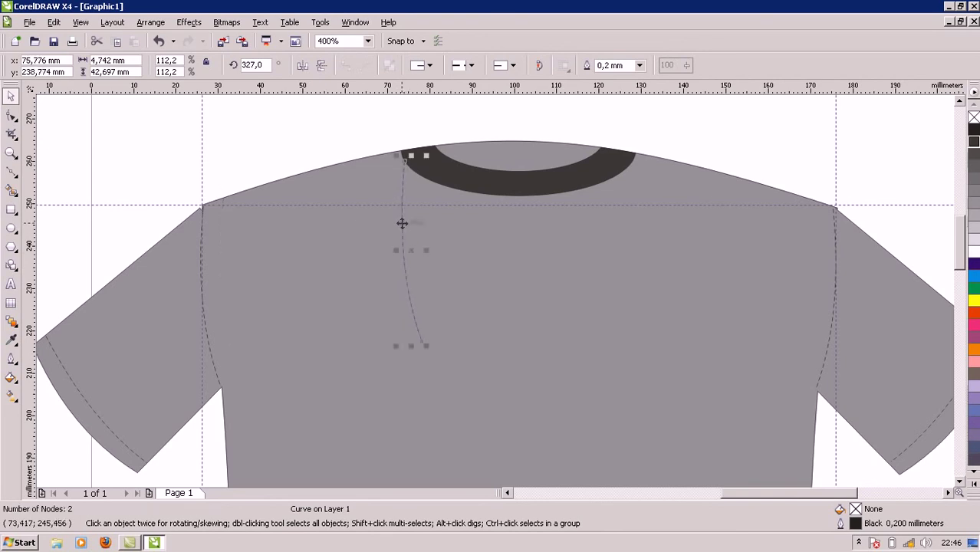
Rotate the copied curve to 253.8° about its collar end and scale it to 136.2% so it reaches the left armhole seam.
left_click(408, 273)
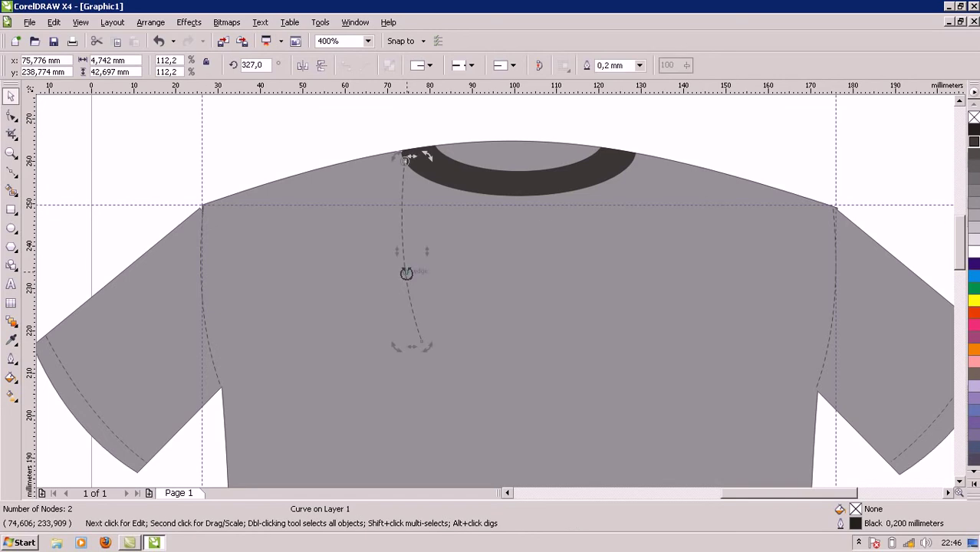
left_click_drag(424, 345, 227, 240)
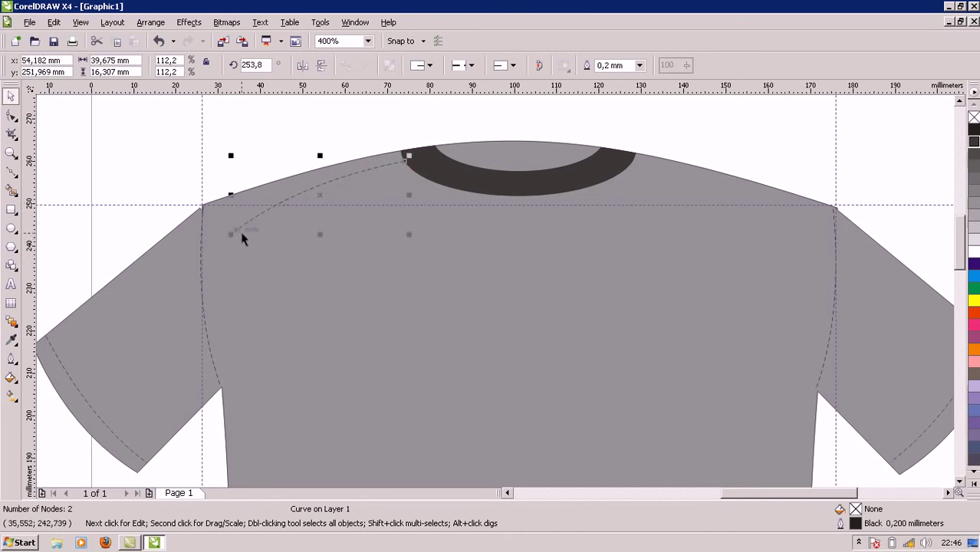
left_click_drag(231, 236, 198, 268)
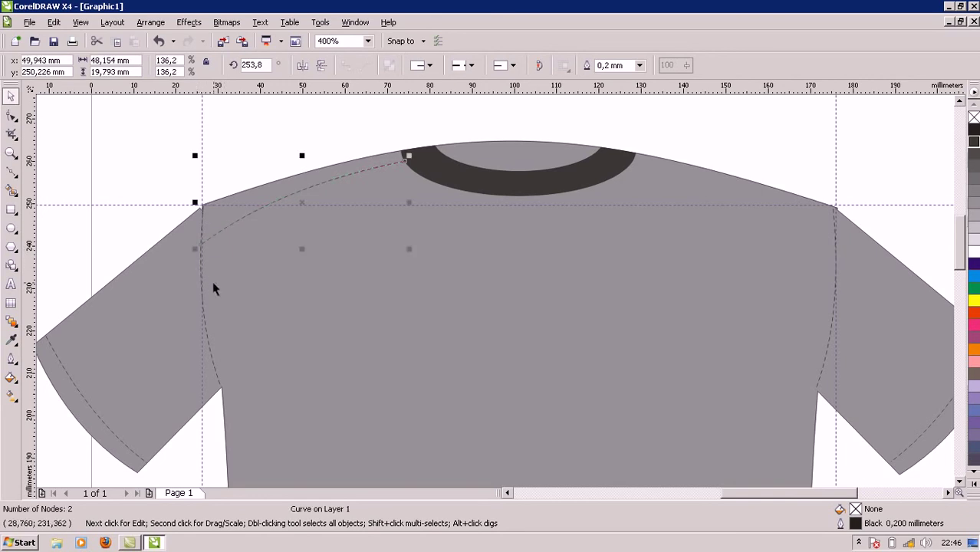
left_click(216, 332)
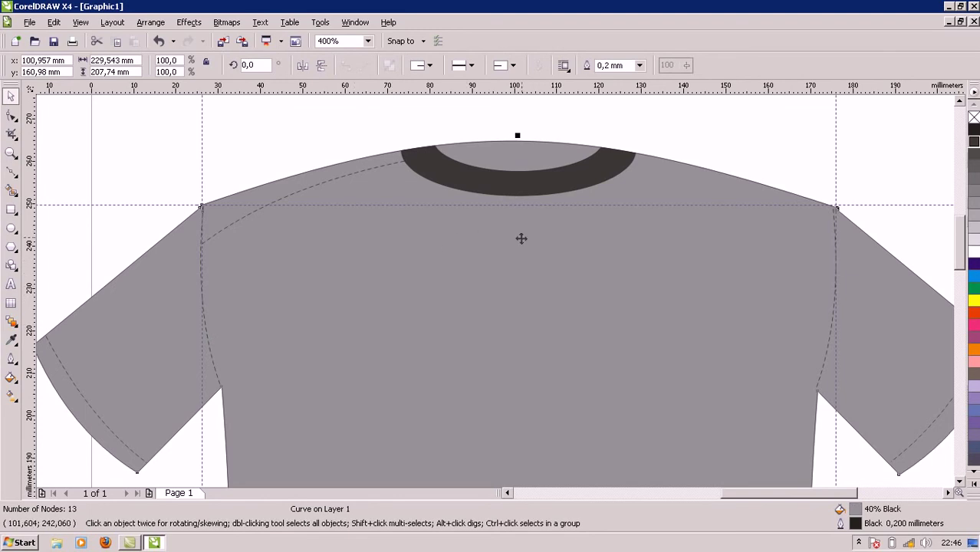
Duplicate the left shoulder seam, move the copy onto the chest below the collar and mirror it horizontally.
left_click(340, 182)
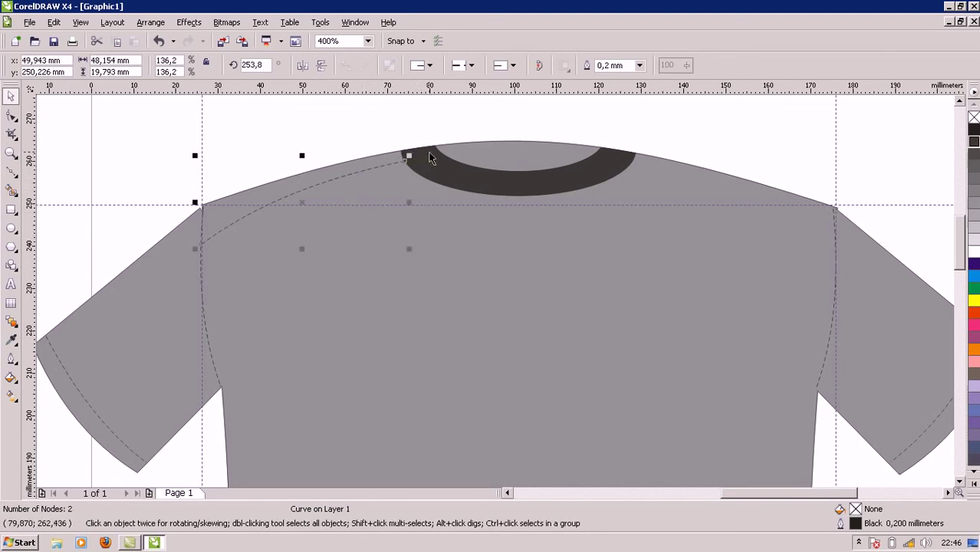
left_click_drag(376, 164, 420, 256)
key("ctrl+z")
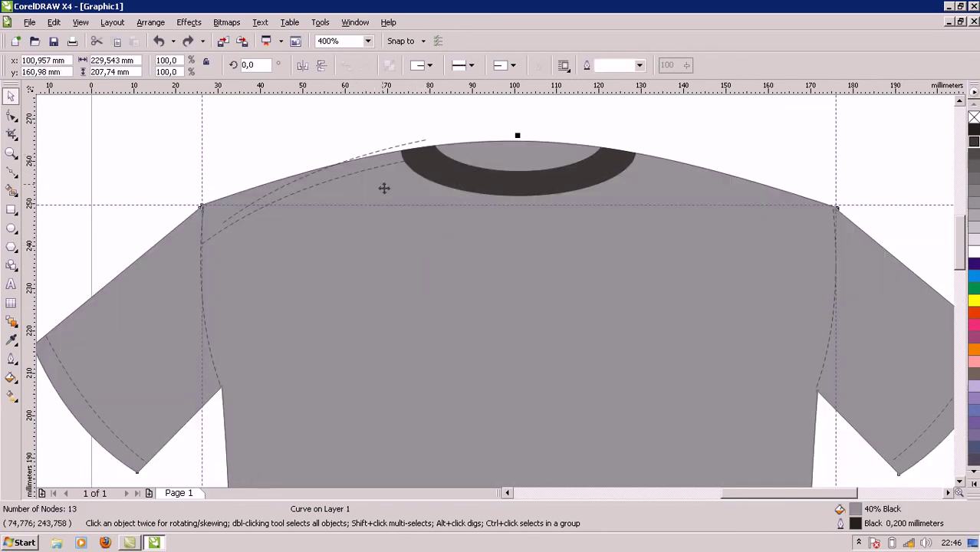
left_click(393, 148)
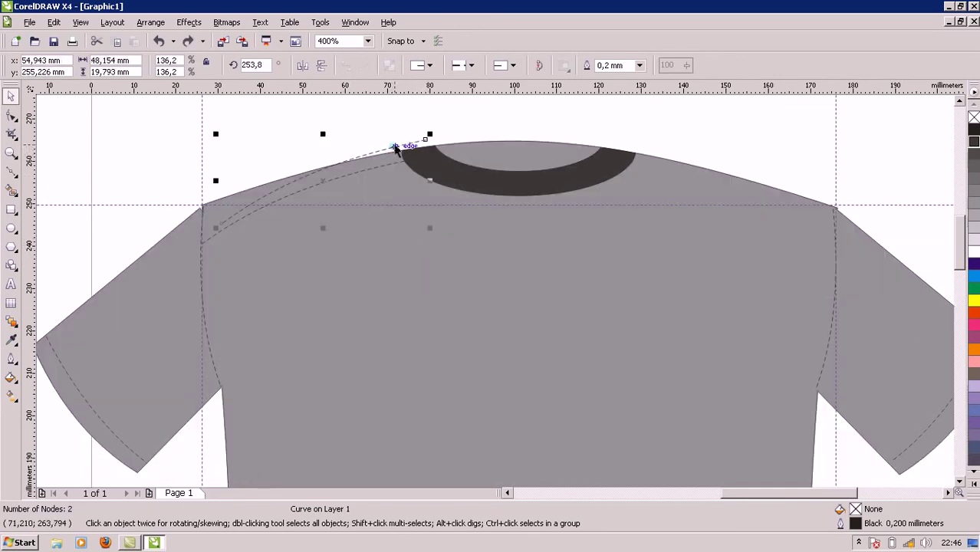
left_click_drag(426, 140, 511, 266)
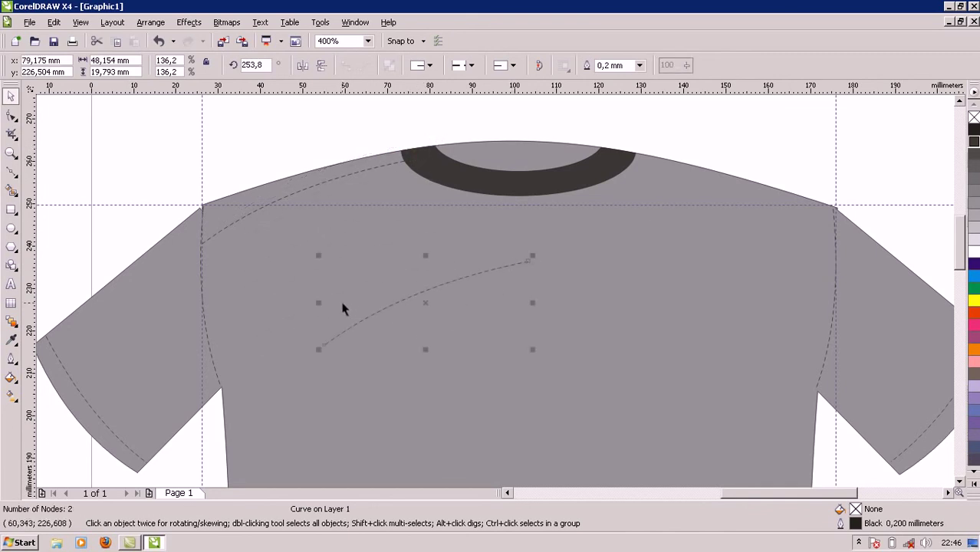
left_click_drag(318, 304, 580, 310)
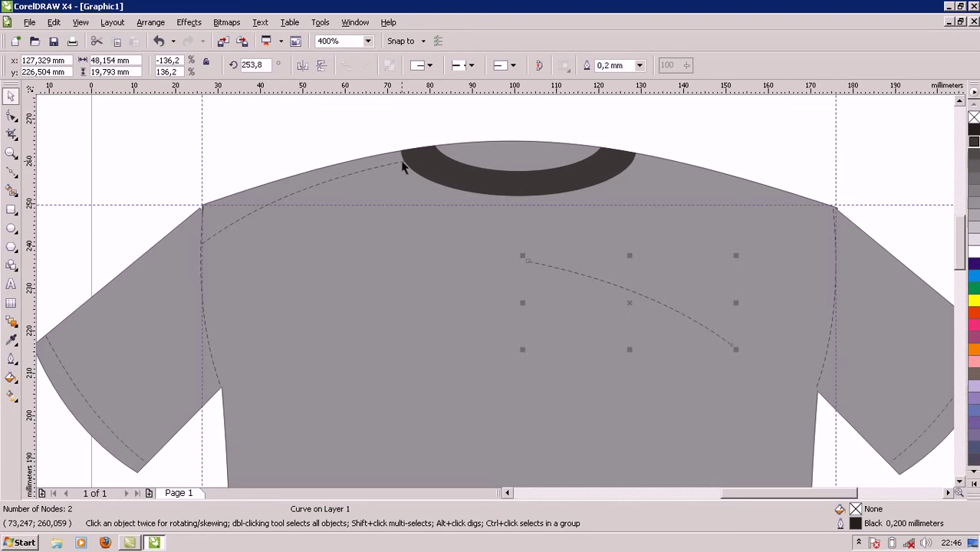
Align the mirrored curve on the right shoulder using a temporary horizontal guideline through the left seam's collar end, and delete that guideline.
left_click_drag(506, 99, 512, 161)
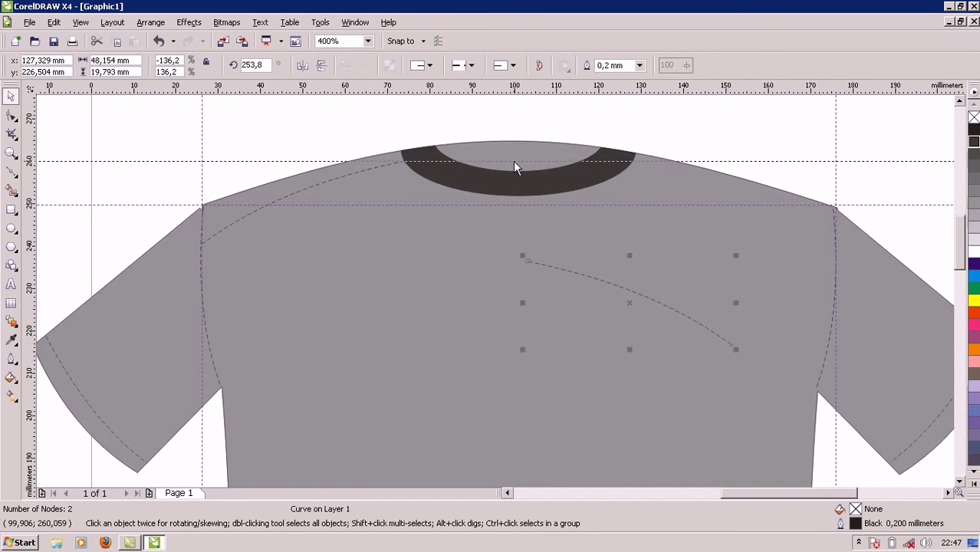
left_click(511, 160)
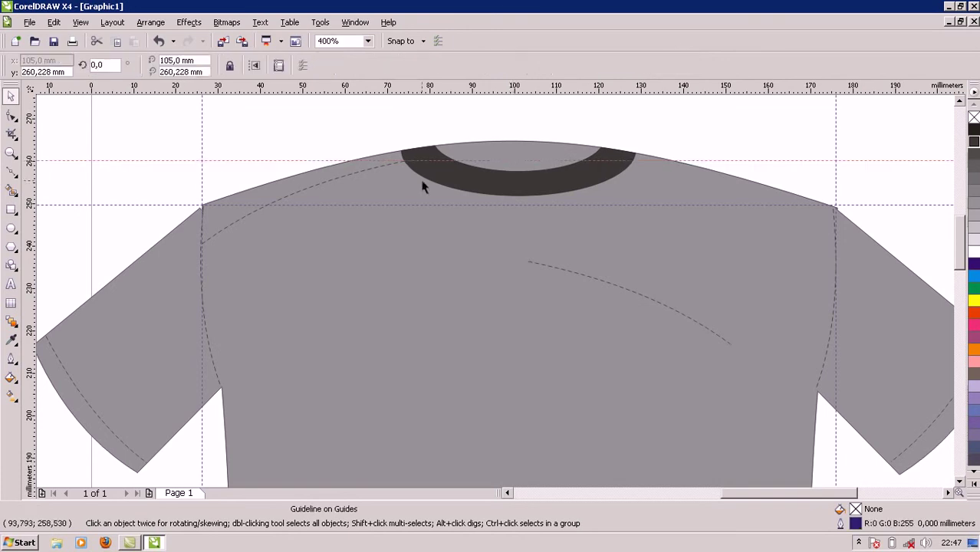
left_click(655, 299)
left_click_drag(660, 306, 765, 203)
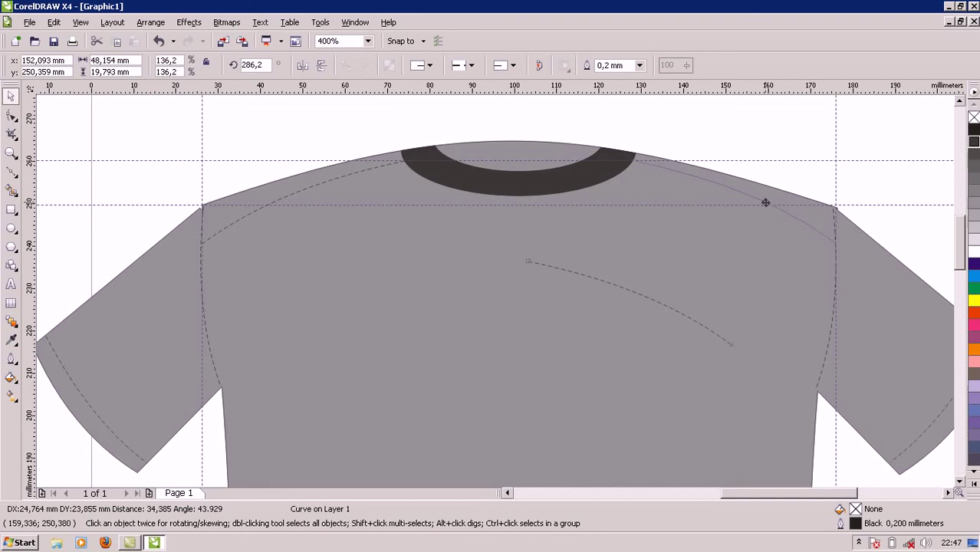
left_click_drag(765, 202, 765, 202)
left_click(737, 265)
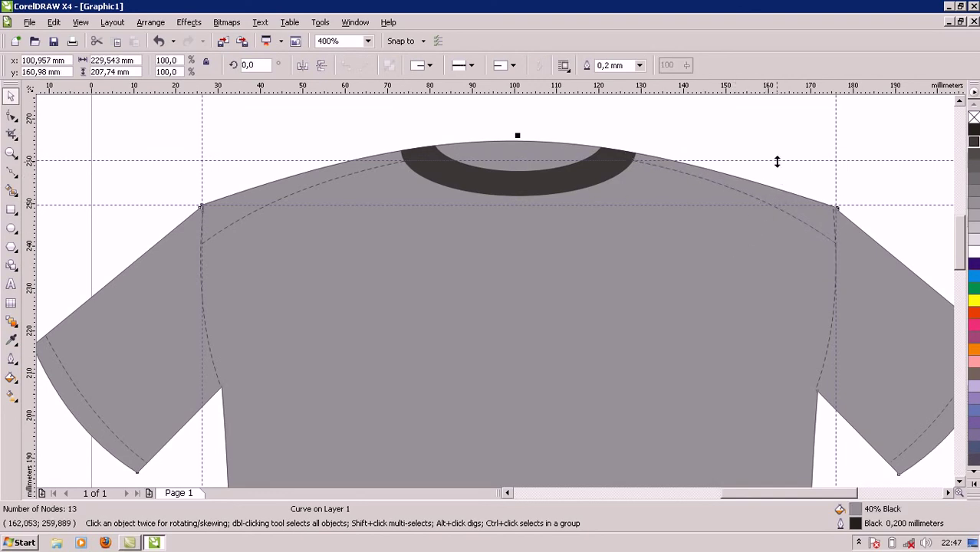
left_click(777, 161)
key("Delete")
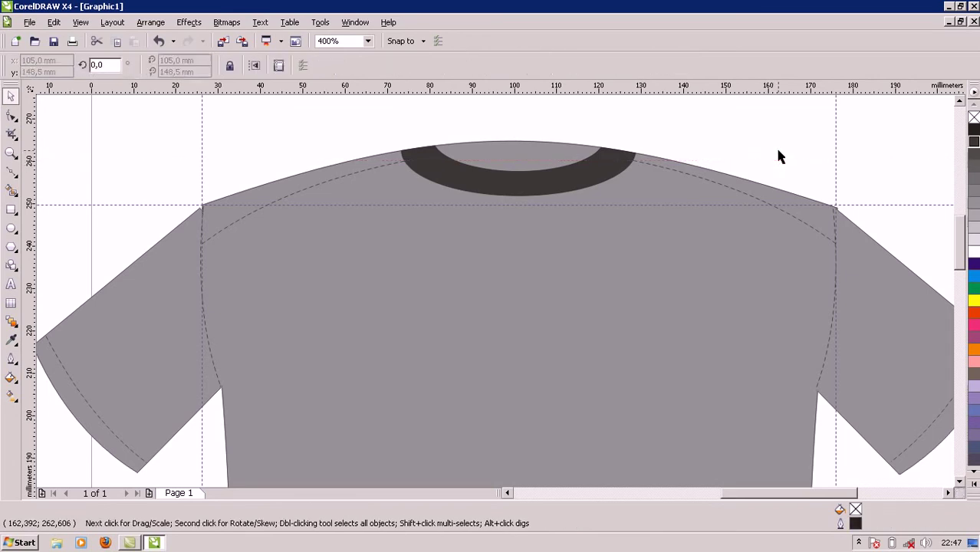
Duplicate the left dashed cuff curve and move the copy to the middle of the shirt body just above the bottom hem.
scroll(671, 372, "down", 1)
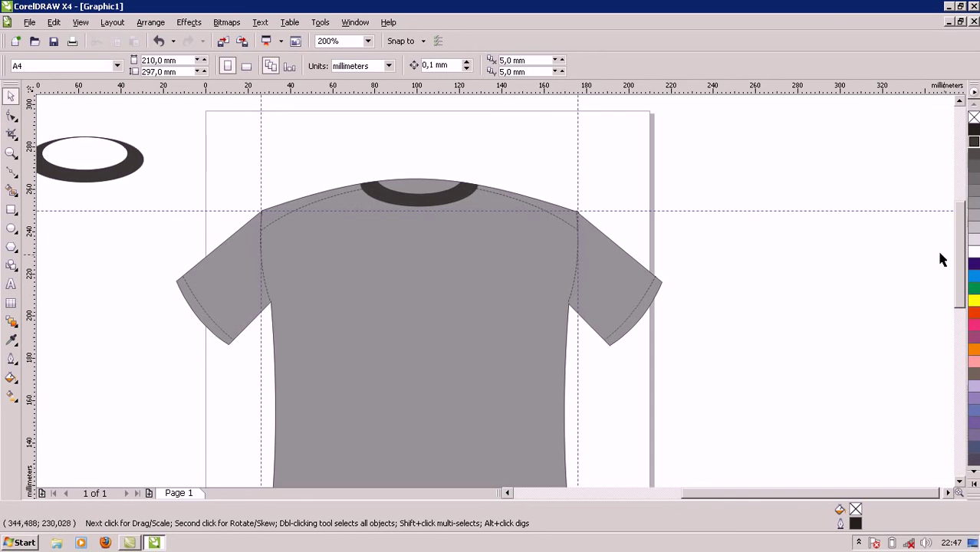
left_click_drag(958, 266, 964, 326)
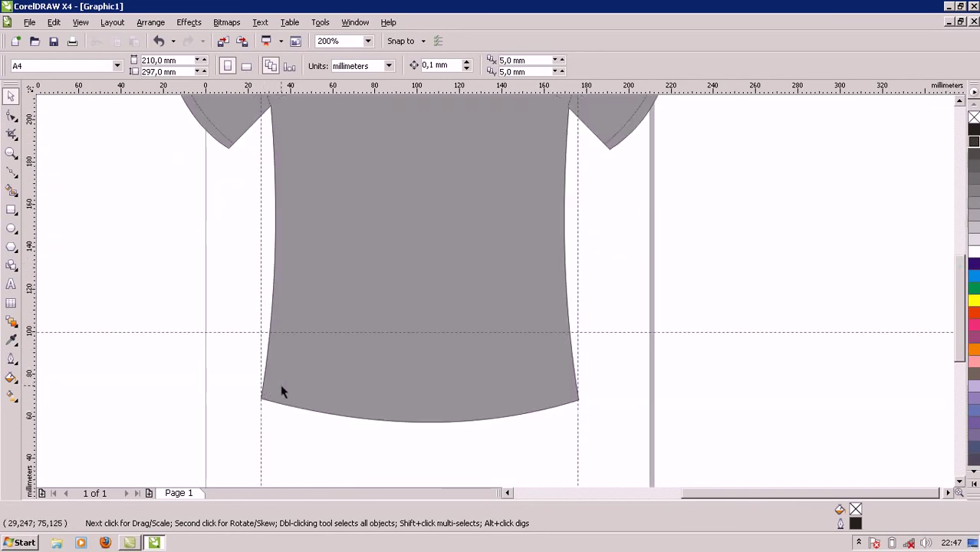
left_click(226, 136)
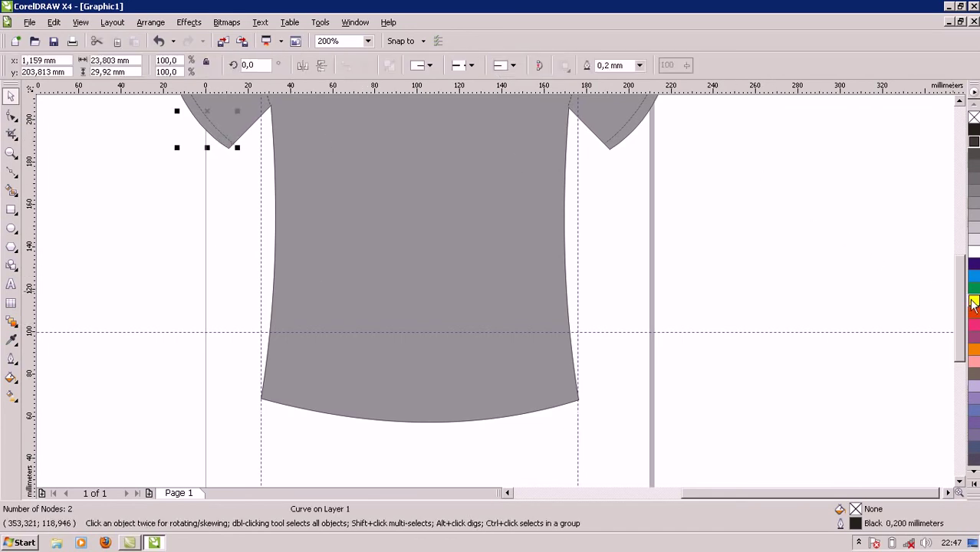
scroll(958, 322, "up", 3)
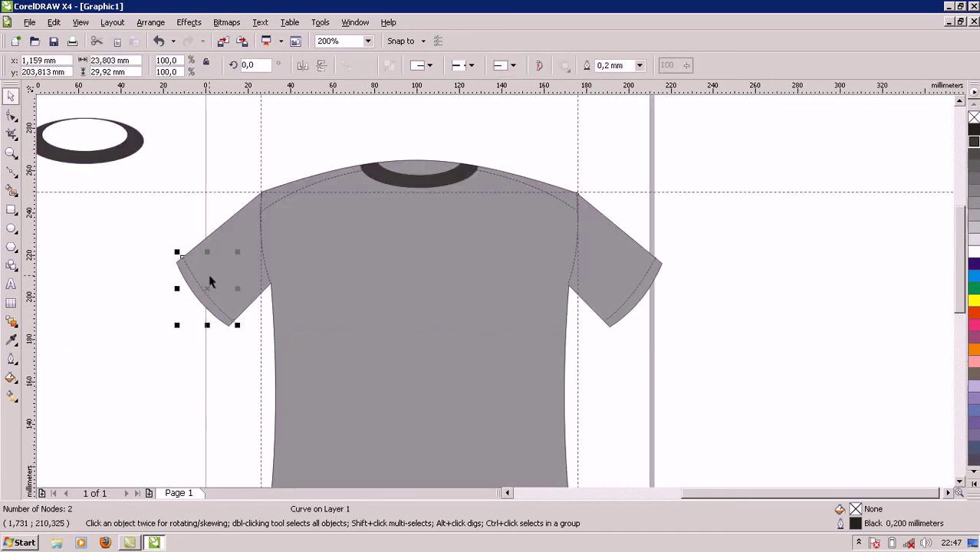
key("Right")
key("Up")
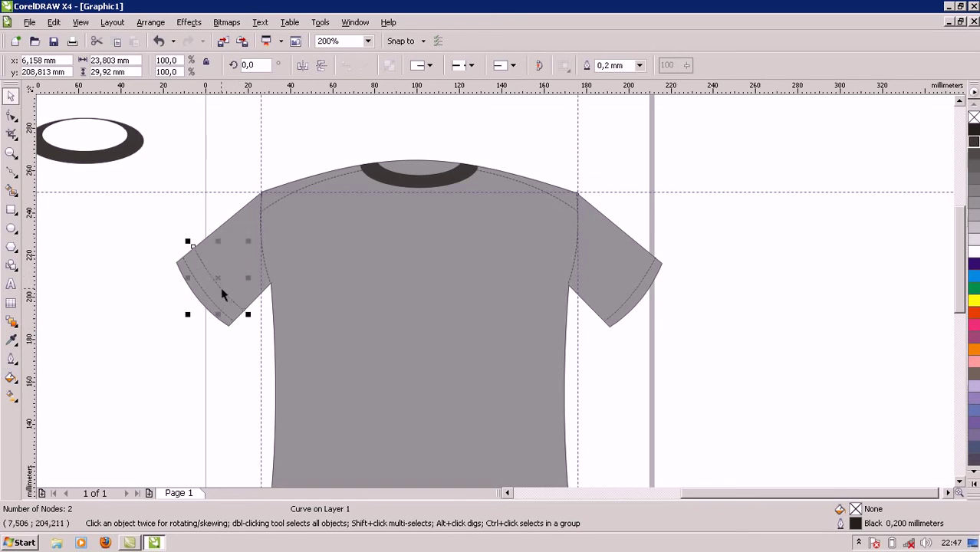
left_click_drag(219, 287, 396, 362)
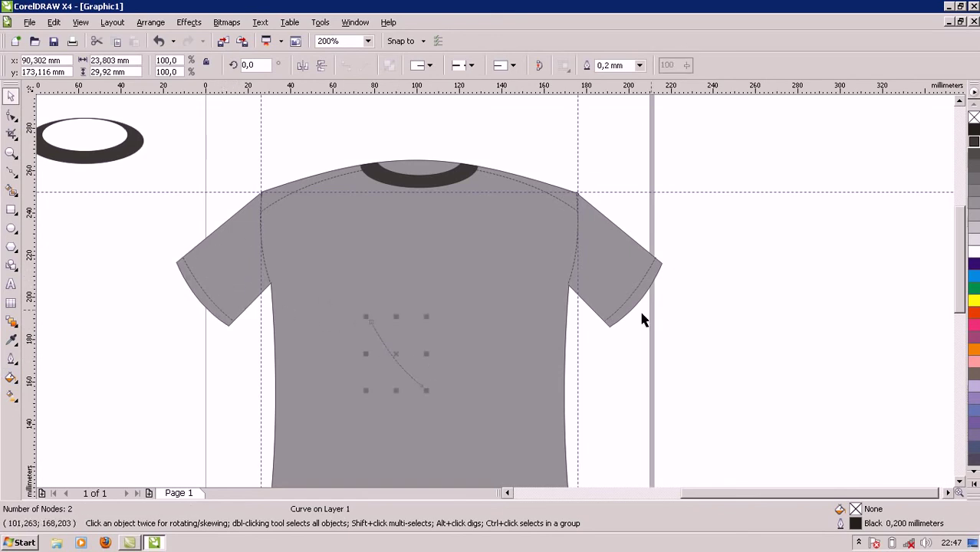
left_click_drag(962, 284, 949, 331)
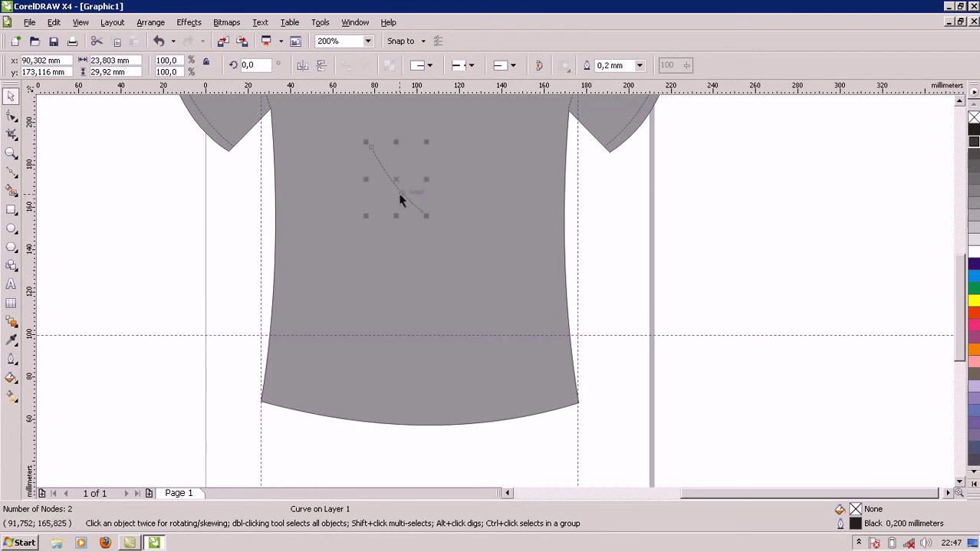
left_click_drag(400, 193, 410, 376)
Rotate the copied cuff curve to 50.3° so it follows the direction of the bottom hem.
left_click(408, 376)
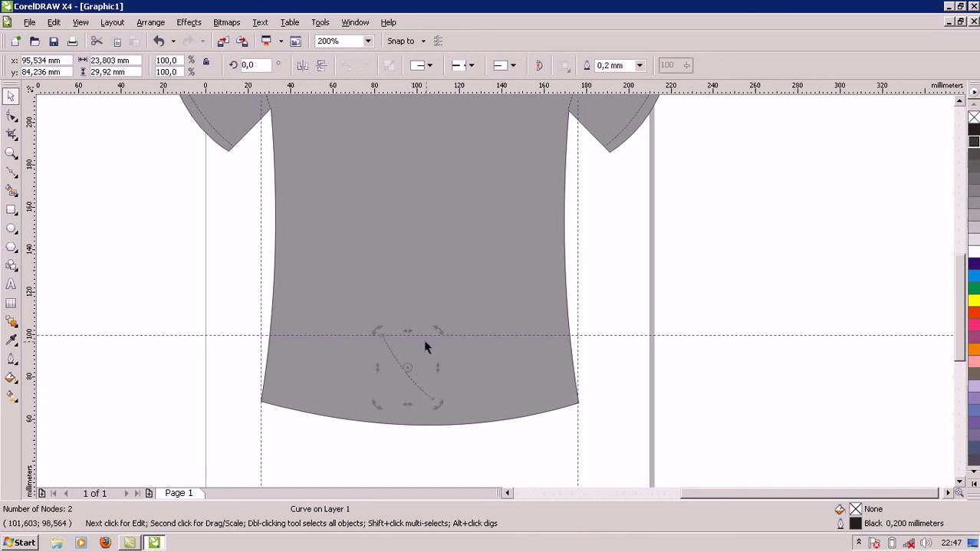
left_click_drag(437, 331, 396, 309)
key("Escape")
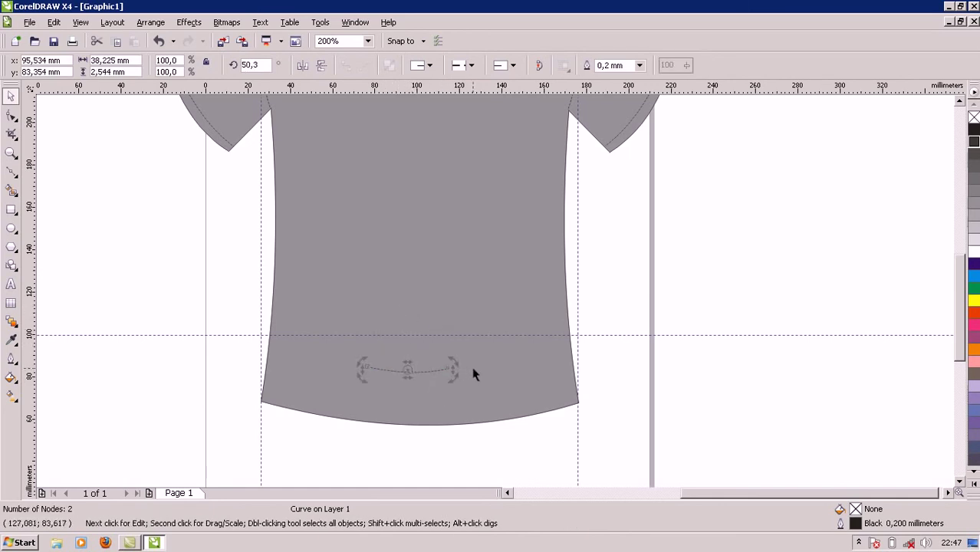
Scale the dashed hem curve proportionally to 382.7% and position it just above the bottom hem, spanning both side edges.
left_click(432, 371)
left_click_drag(430, 372, 657, 356)
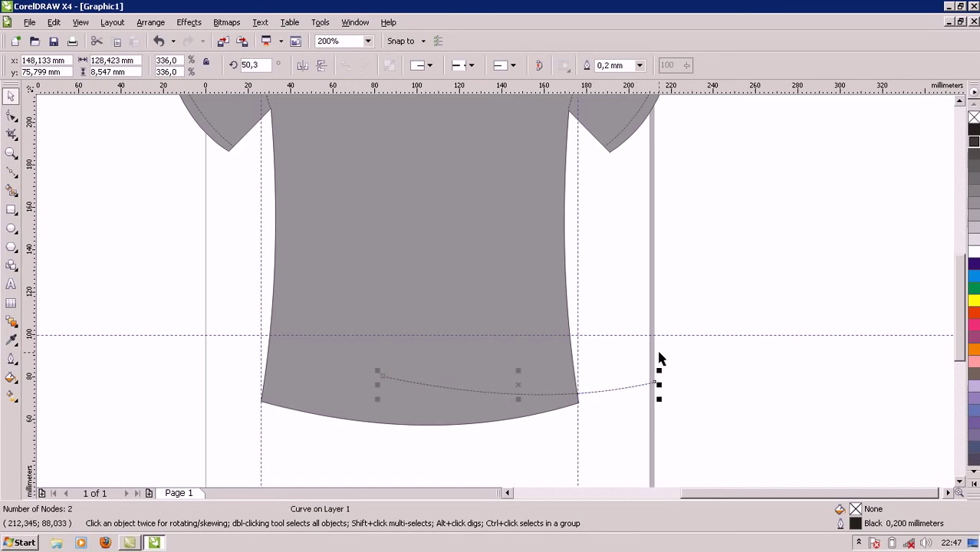
left_click_drag(546, 394, 429, 401)
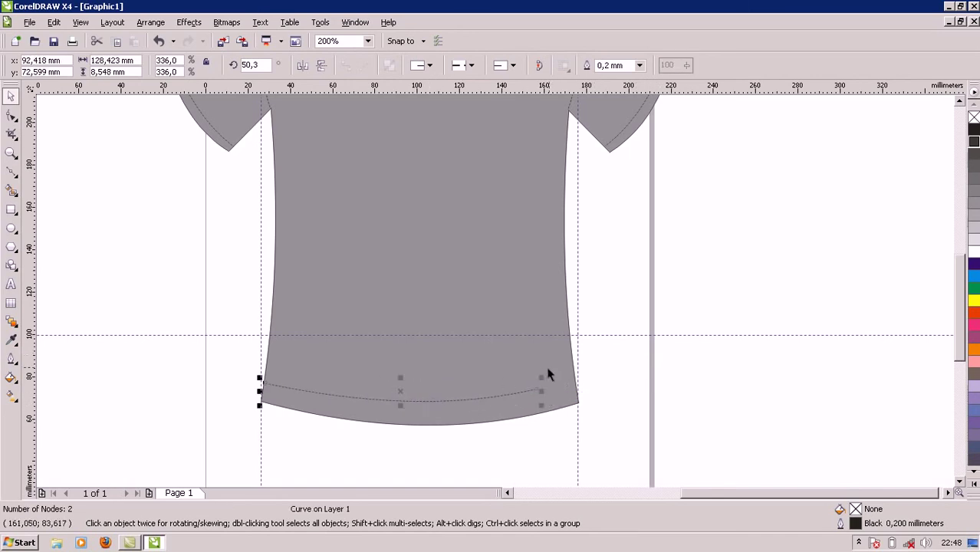
left_click_drag(542, 375, 578, 374)
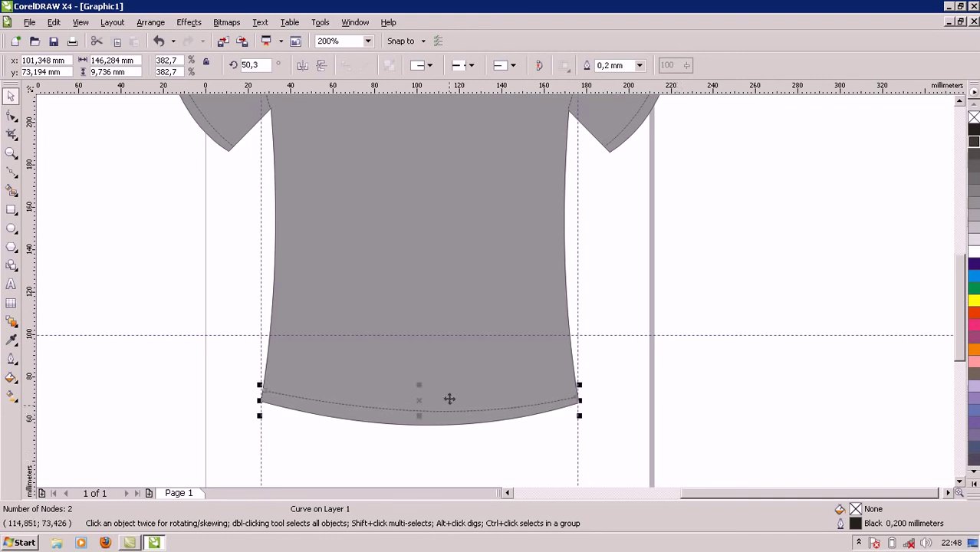
Rotate the dashed hem curve slightly to 50.8° so it runs more evenly above the bottom hem.
left_click(449, 410)
mouse_move(580, 384)
left_mouse_down()
mouse_move(586, 397)
mouse_move(580, 387)
left_mouse_up()
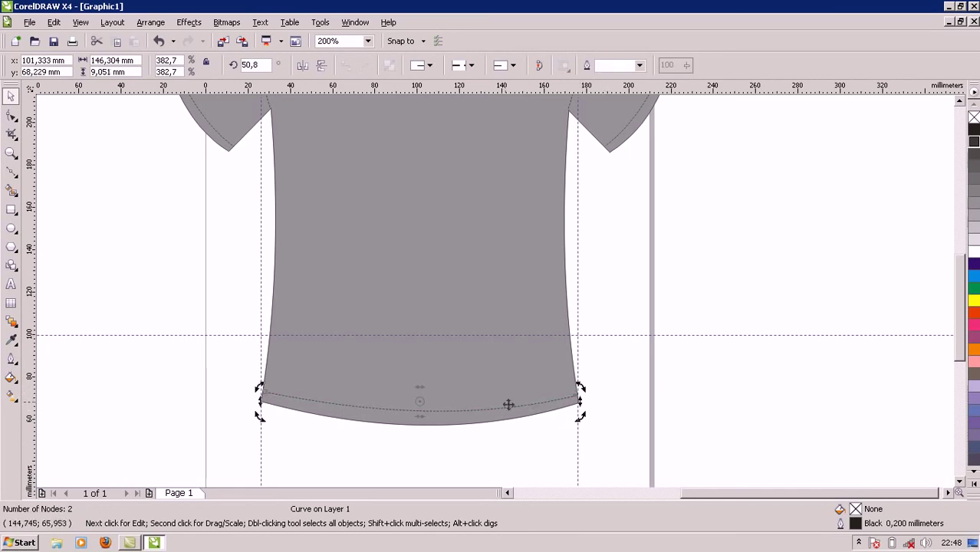
left_click(527, 394)
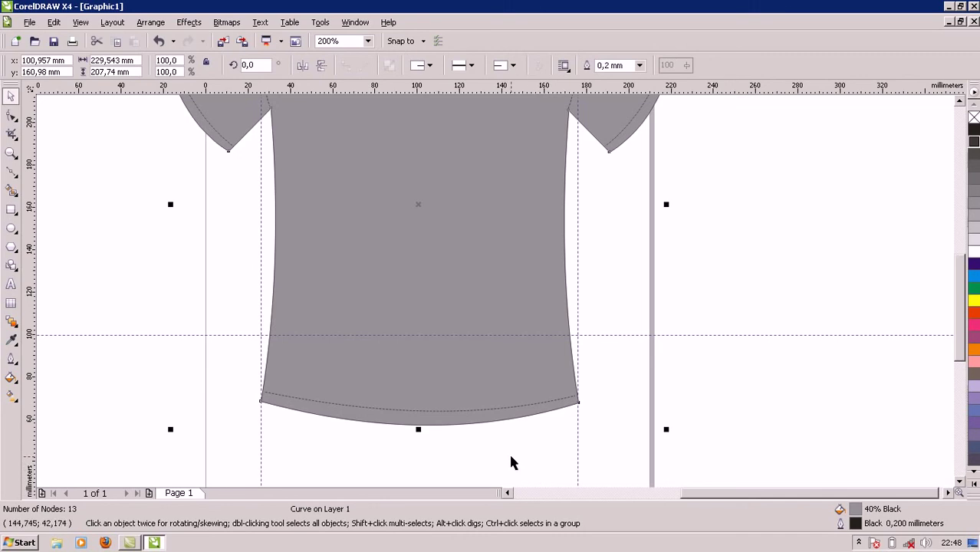
Try rotating the dashed hem curve further to 51.5°, and undo that rotation.
left_click(491, 408)
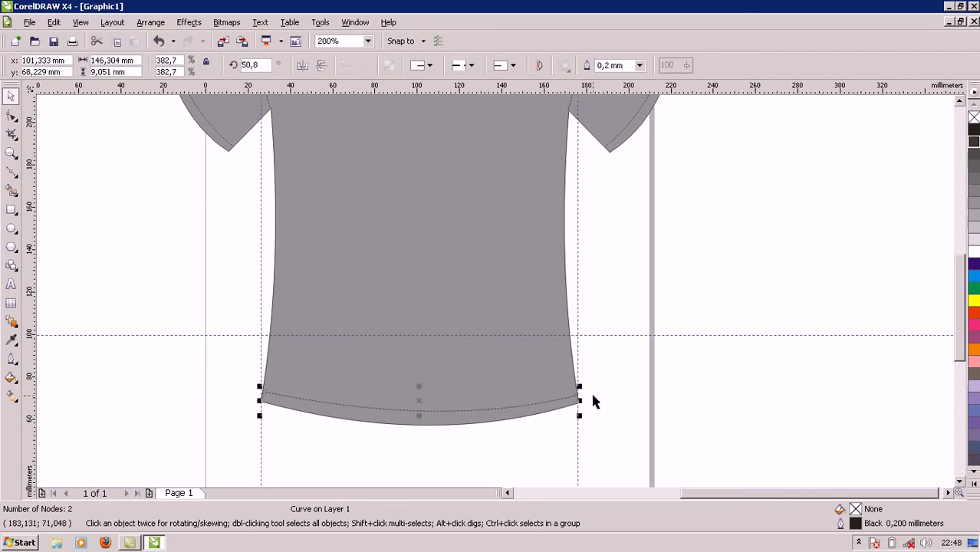
left_click(492, 407)
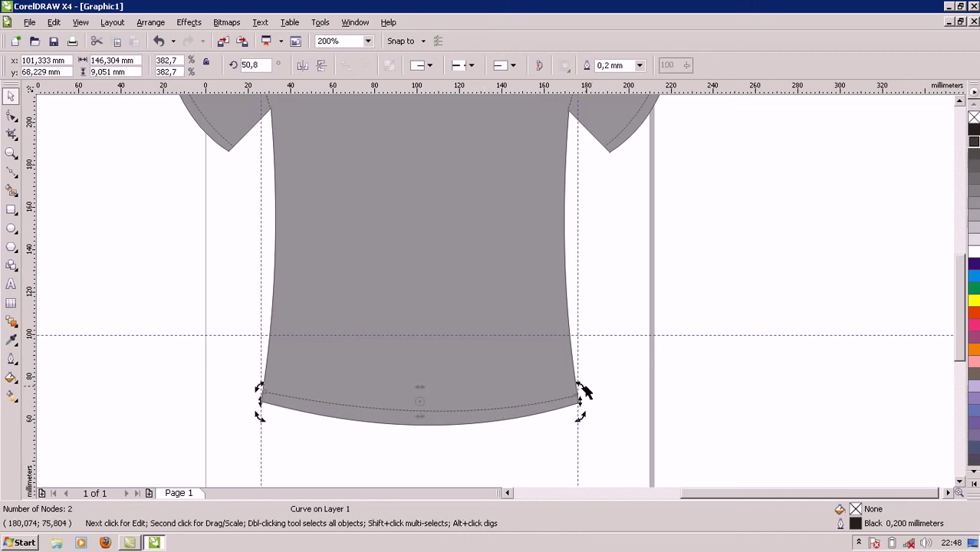
left_click_drag(582, 389, 581, 388)
scroll(583, 391, "up", 1)
left_click_drag(526, 262, 524, 263)
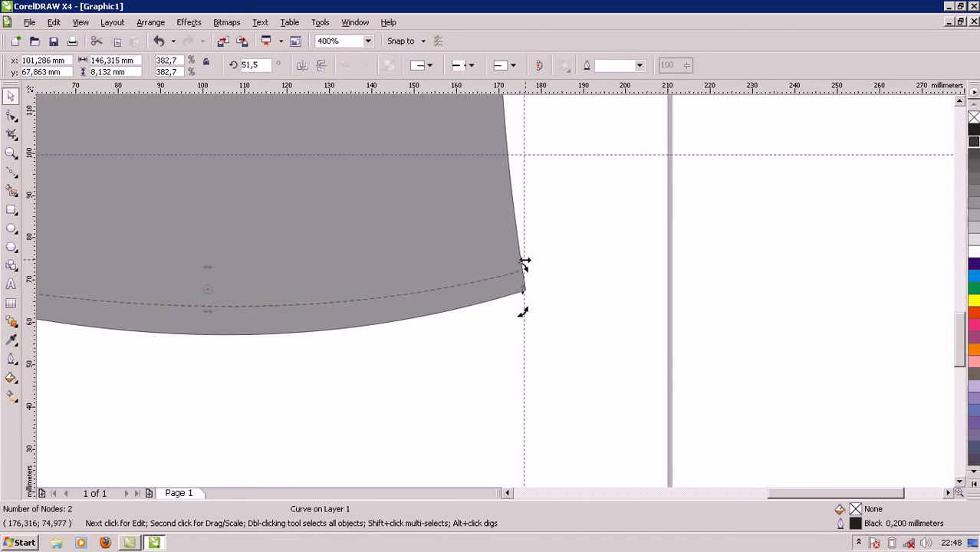
left_click(488, 335)
scroll(450, 372, "down", 1)
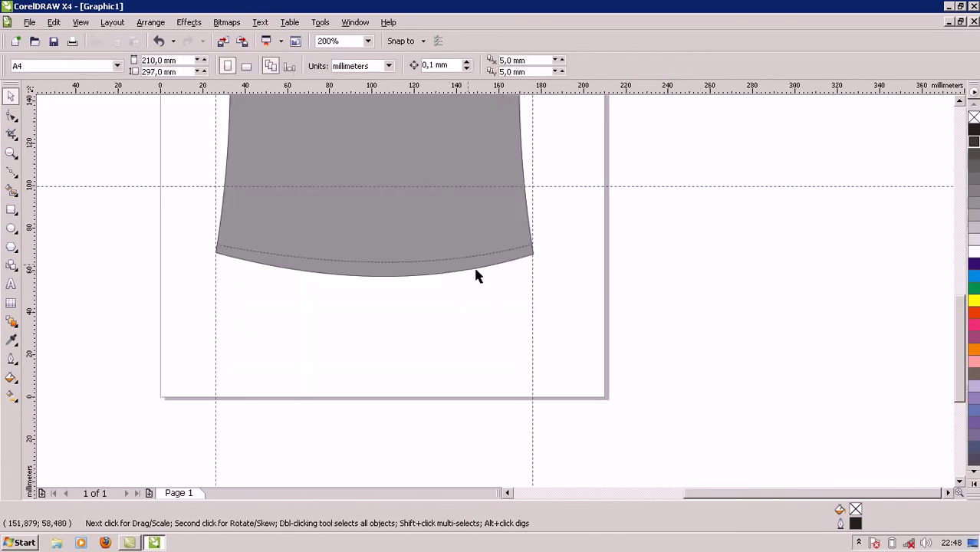
left_click(271, 237)
left_click(453, 322)
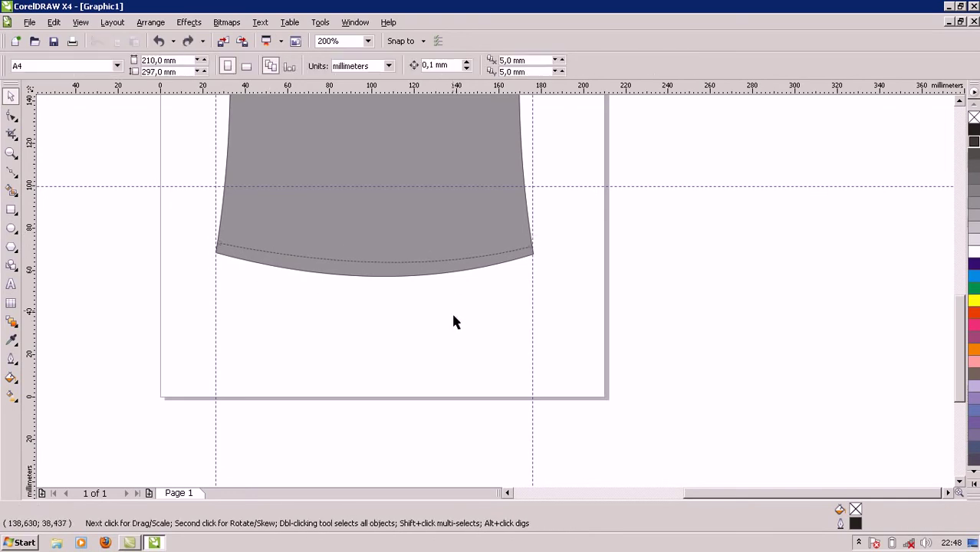
Move the dashed hem curve's right end node up onto the shirt's right side edge, at about (175.5, 72.8) mm.
left_click(415, 263)
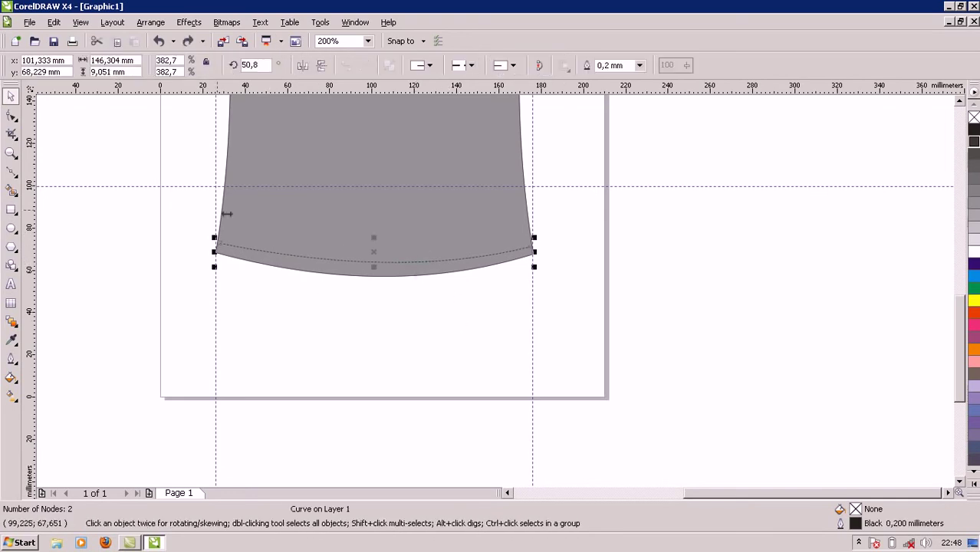
left_click(12, 115)
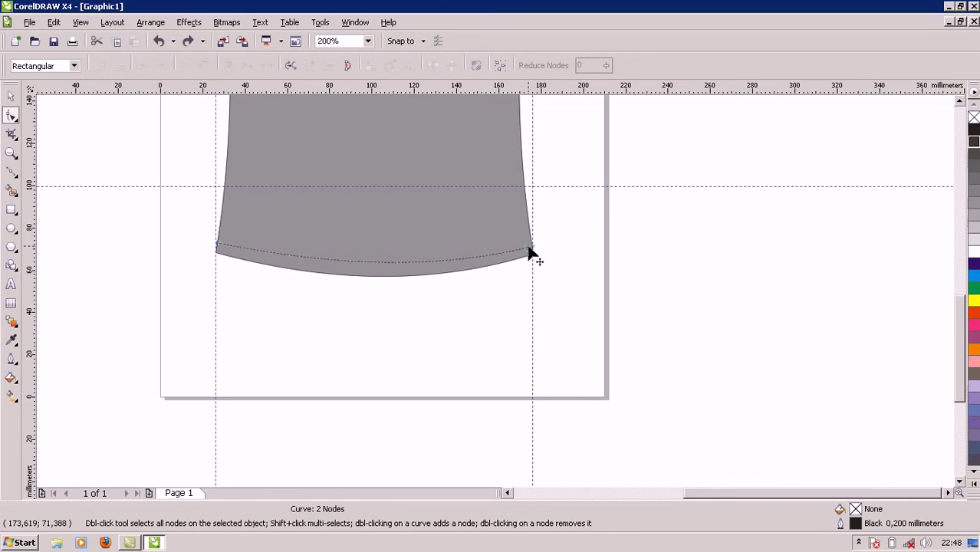
scroll(529, 252, "up", 1)
left_click(499, 293)
left_click_drag(499, 292, 503, 284)
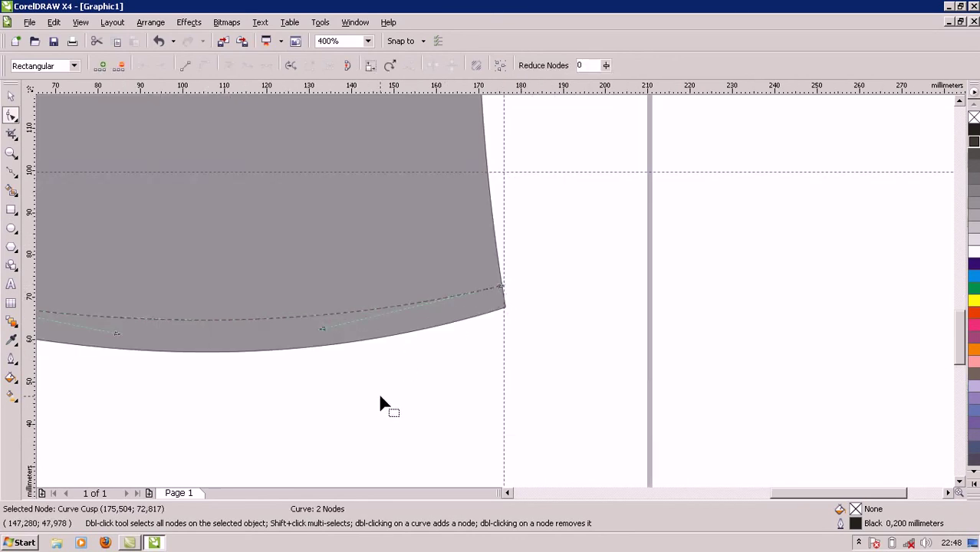
scroll(280, 349, "down", 1)
scroll(496, 290, "up", 1)
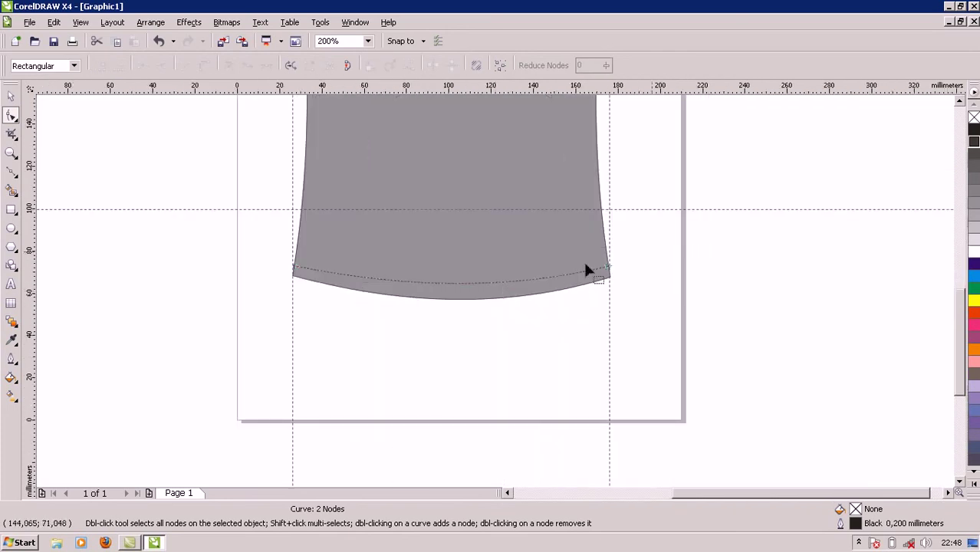
Delete the leftover grey square and the spare dark collar ellipse lying outside the page.
left_click_drag(965, 362, 944, 311)
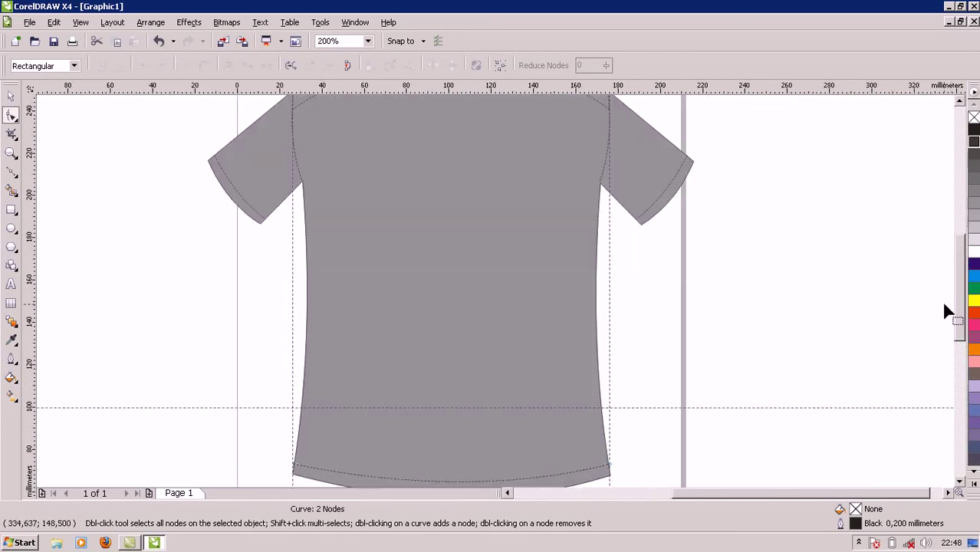
scroll(715, 358, "down", 1)
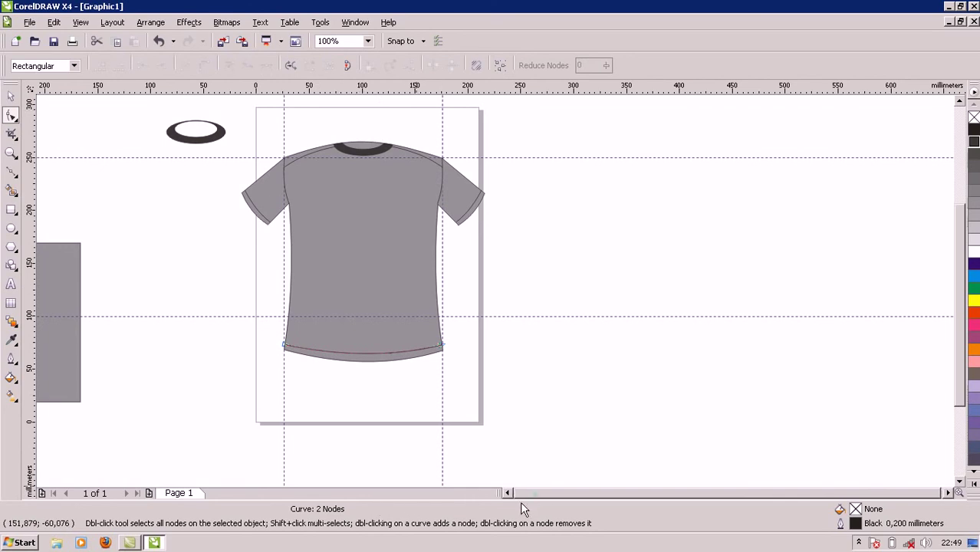
left_click(66, 301)
left_click(11, 95)
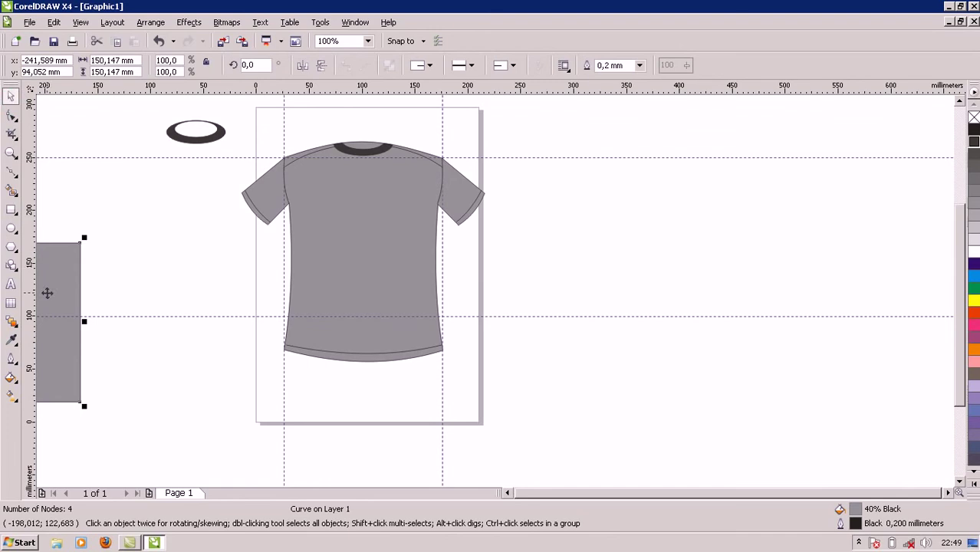
key("Delete")
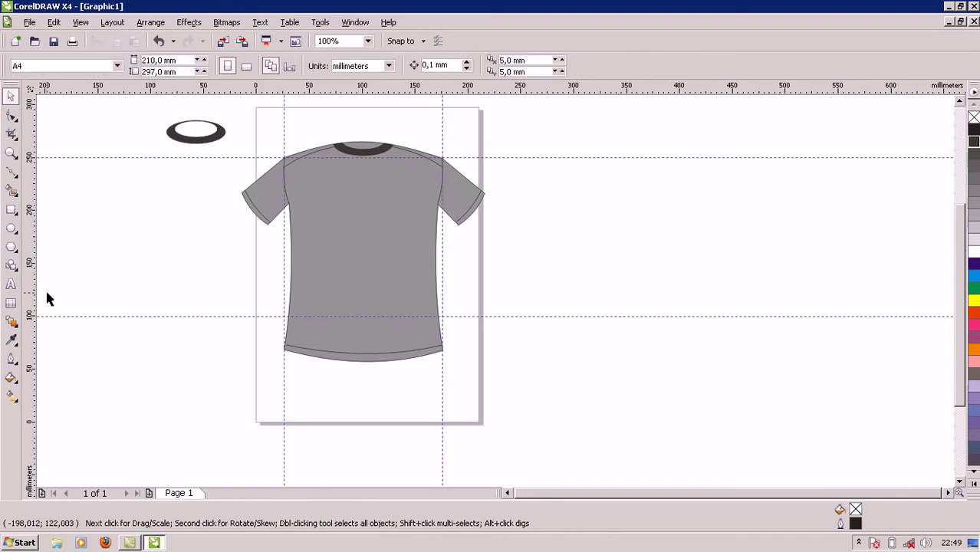
left_click(193, 133)
key("Delete")
Delete the two horizontal and two vertical guidelines crossing the T-shirt.
left_click(187, 156)
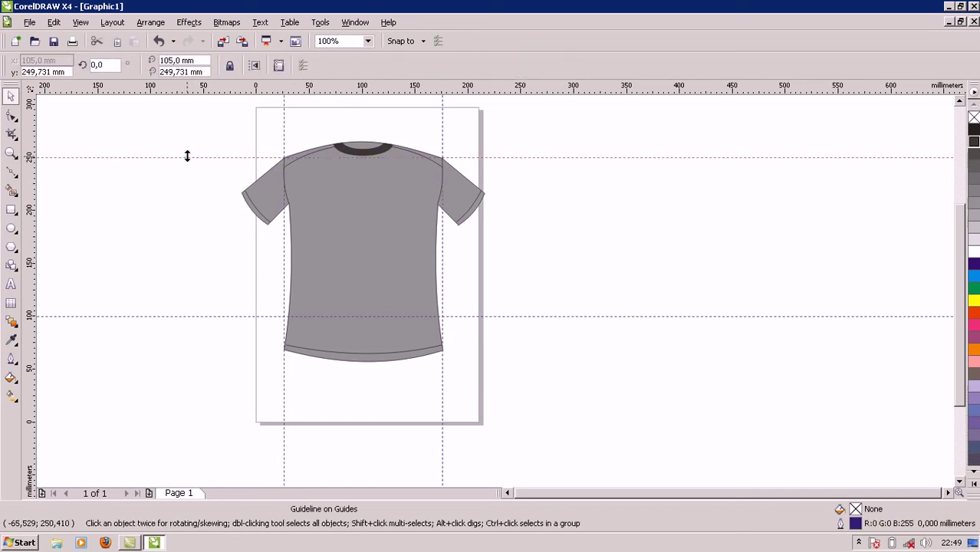
key("Delete")
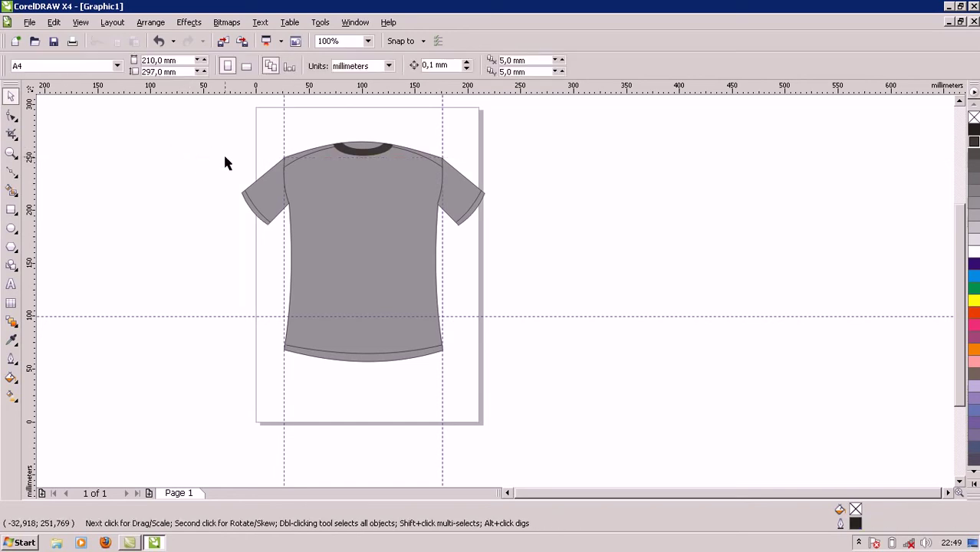
left_click(285, 125)
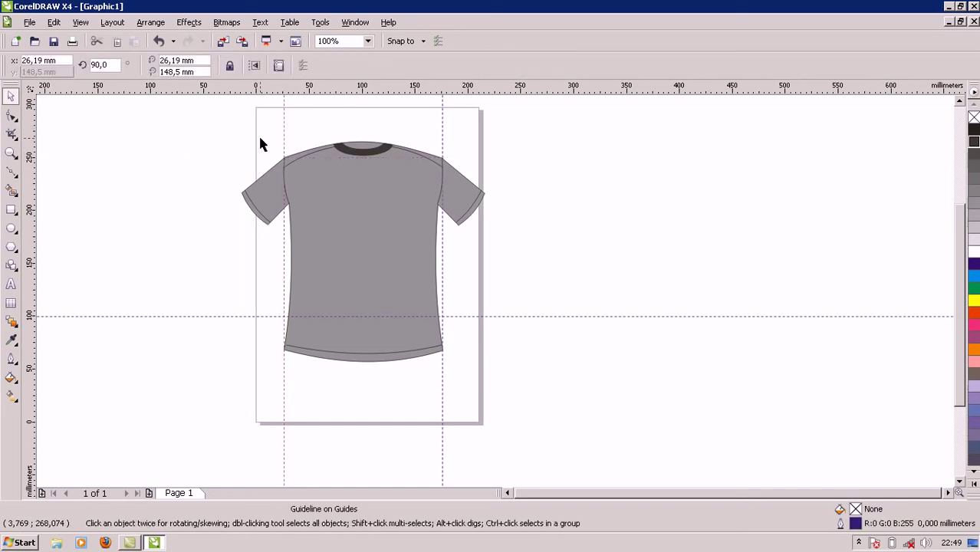
key("Delete")
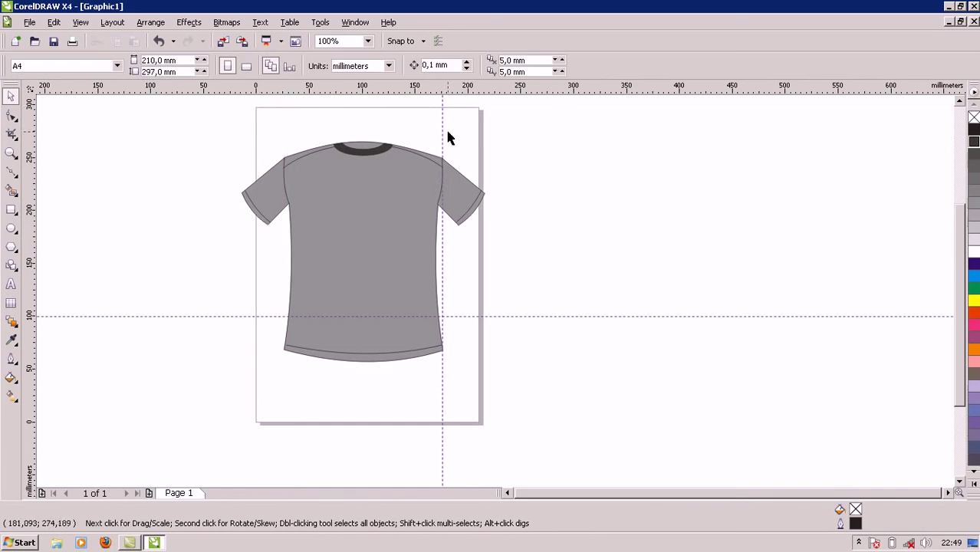
left_click(444, 135)
key("Delete")
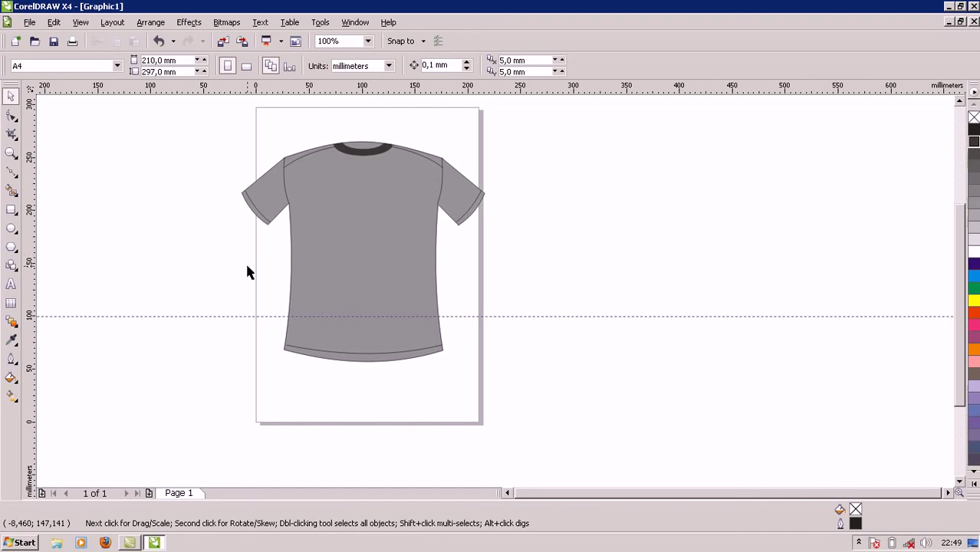
left_click(145, 317)
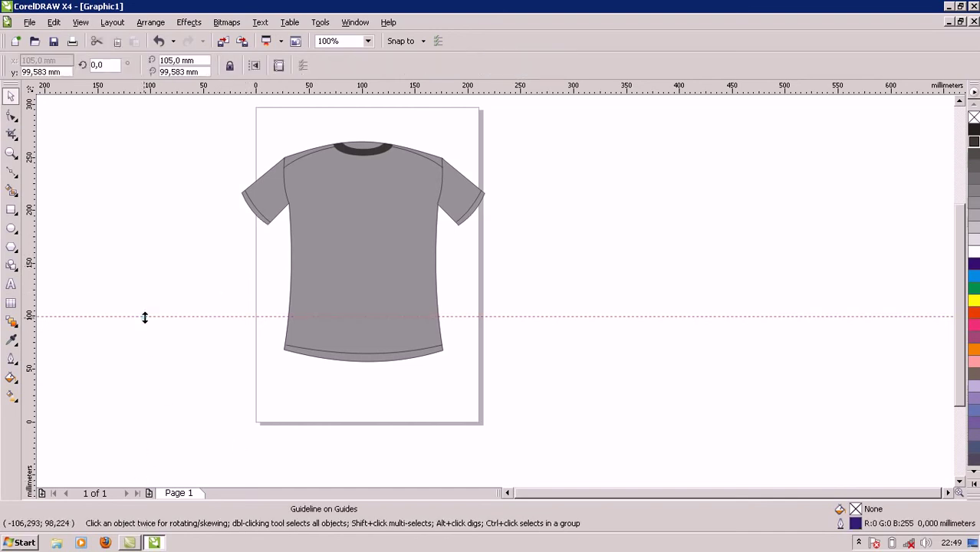
key("Delete")
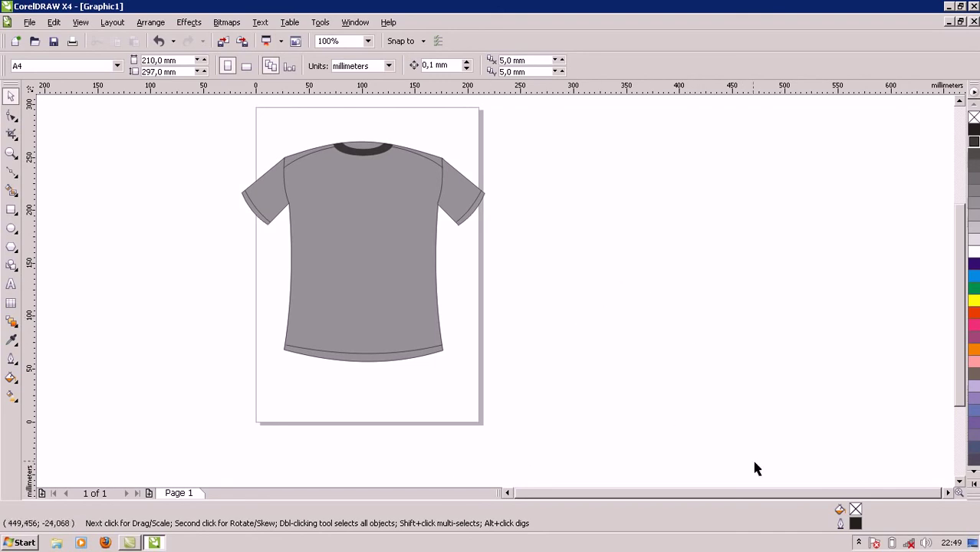
left_click(859, 543)
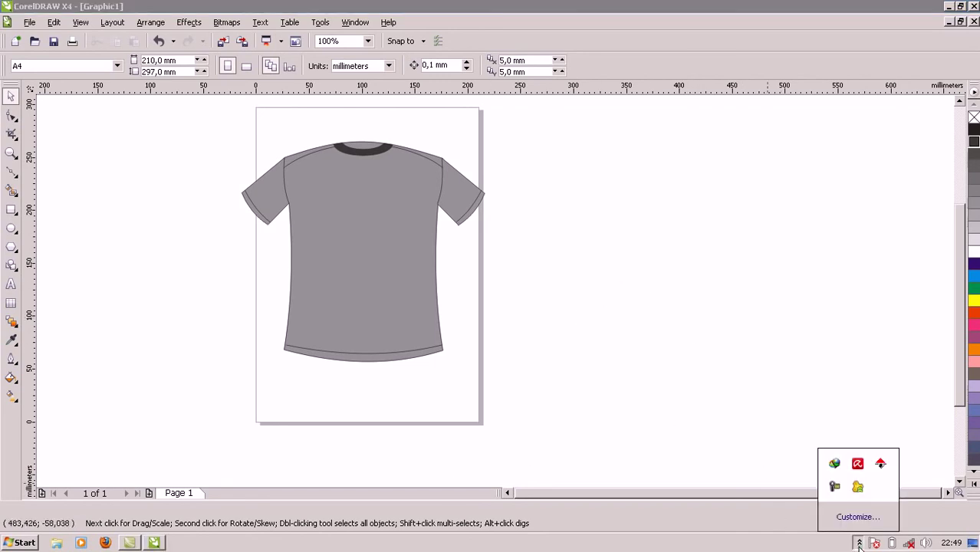
left_click(834, 490)
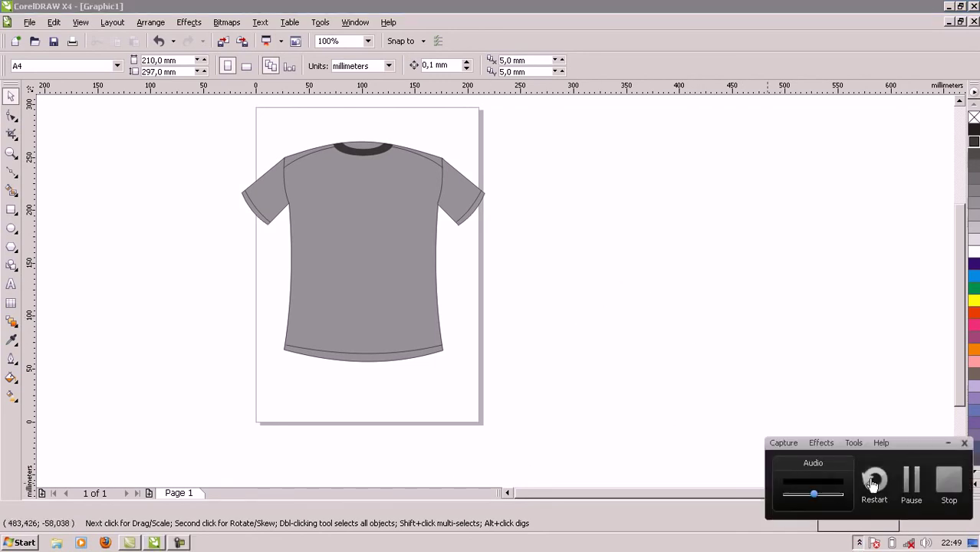